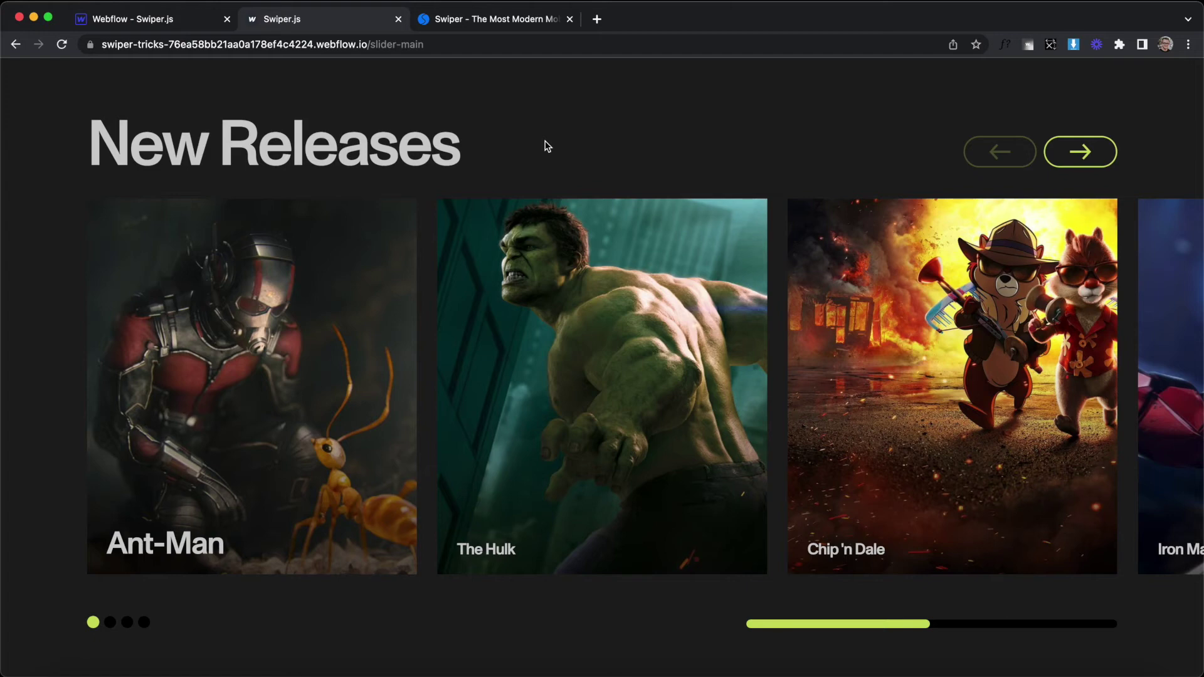
Test the first New Releases slider using its navigation arrows, scrollbar, pagination bullets and keyboard navigation.
click(1094, 153)
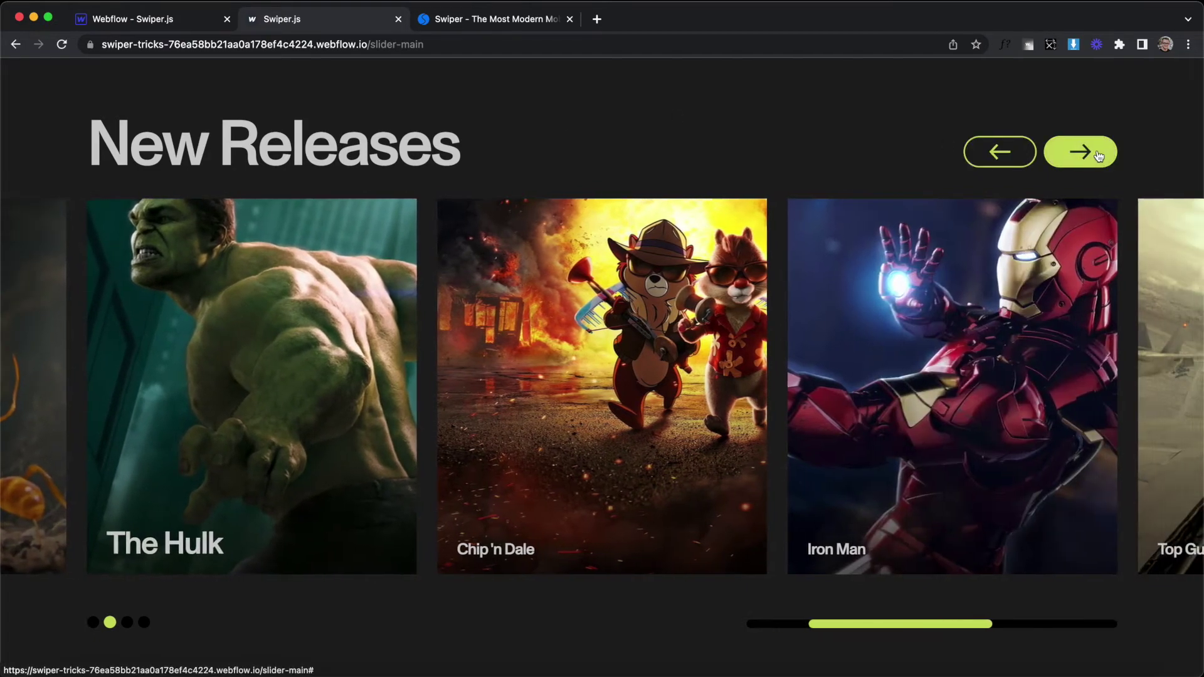
click(1098, 154)
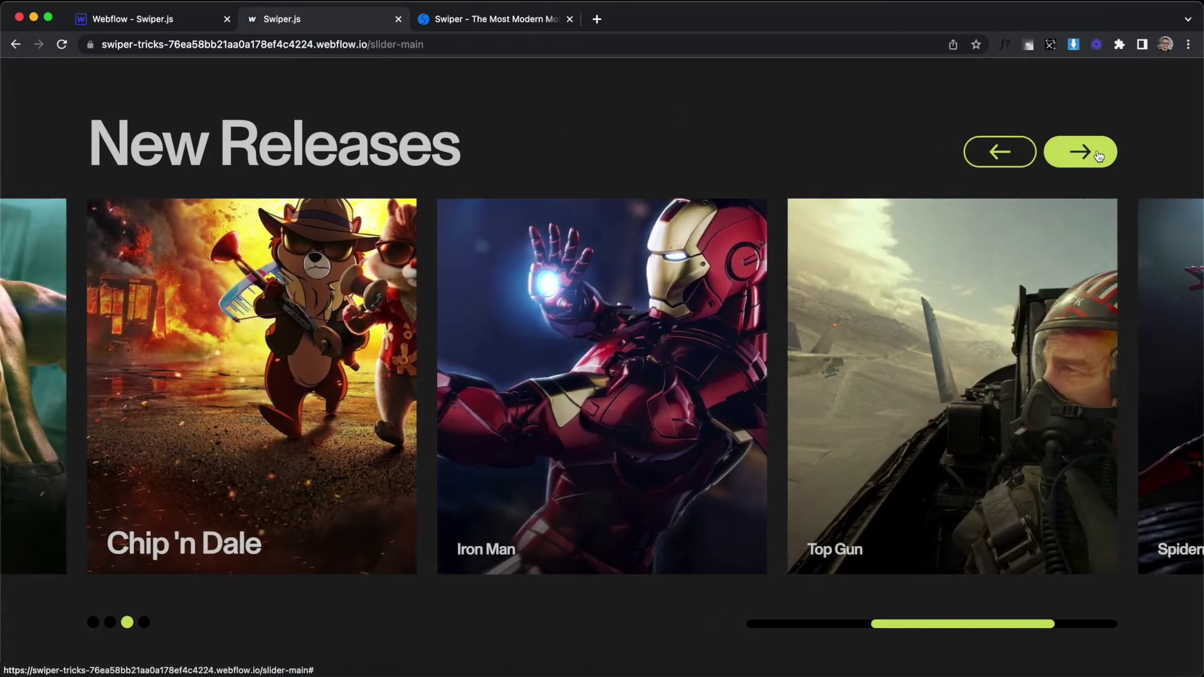
drag(966, 628, 887, 624)
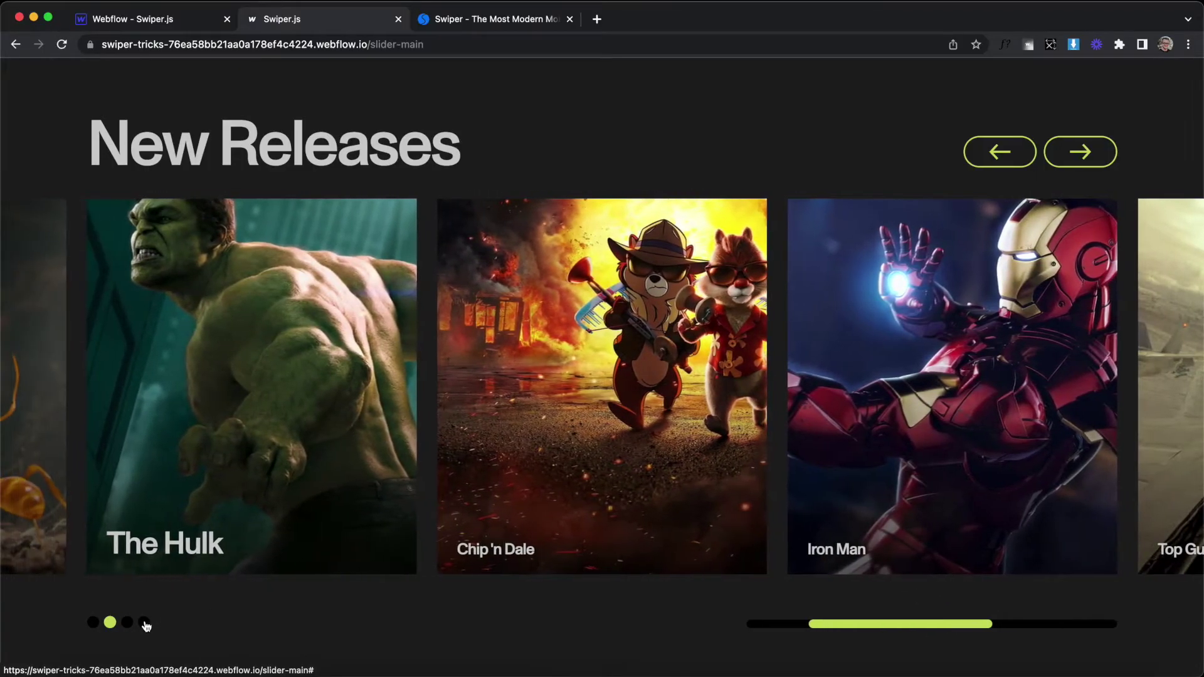
click(145, 624)
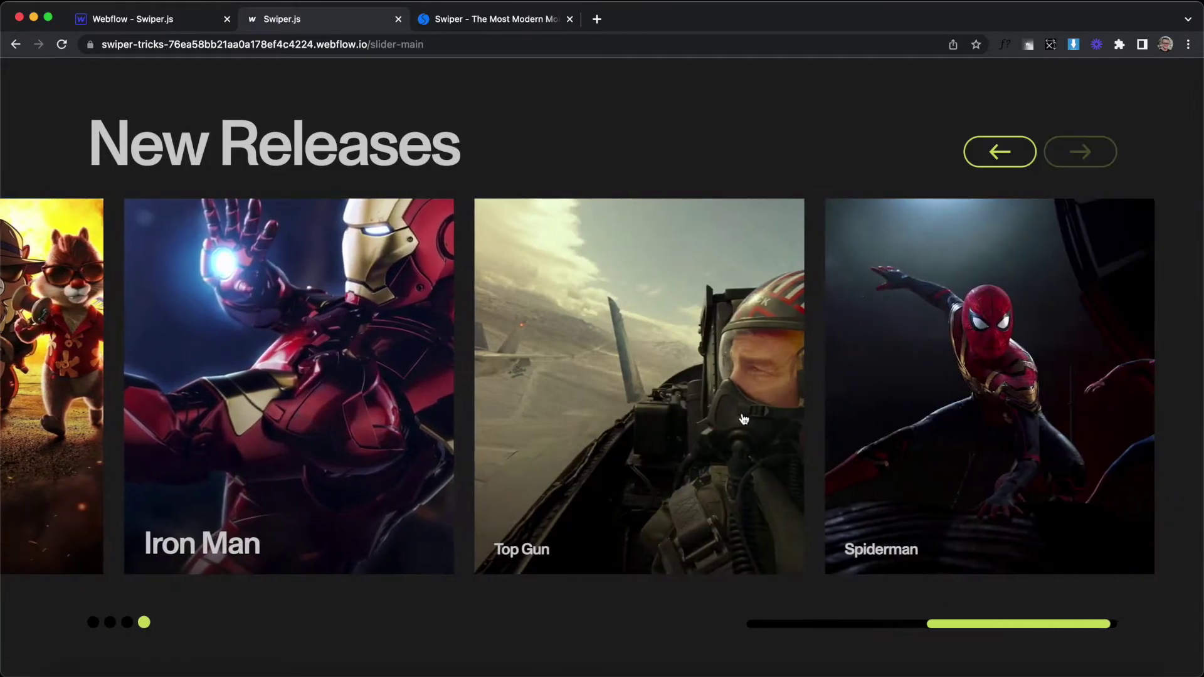
key(Left)
key(Left)
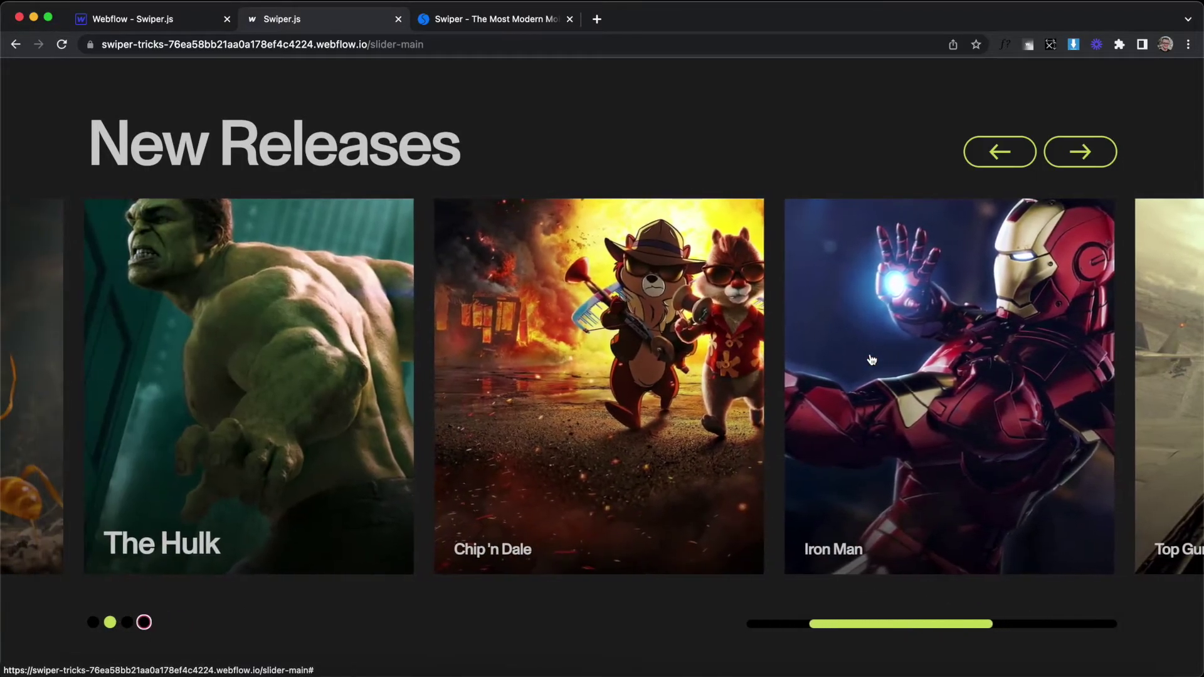
key(Right)
key(Left)
key(Right)
key(Right)
Examine the second New Releases slider further down the page and how it moves through its slides.
scroll(731, 340, down, 10)
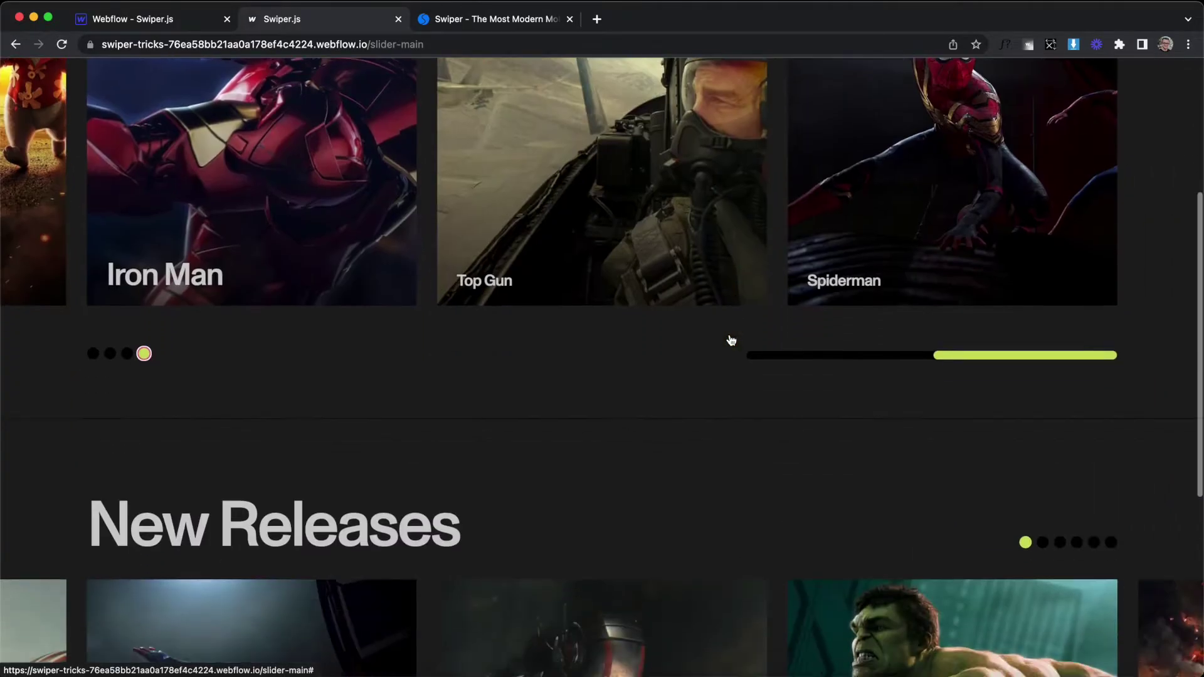
scroll(739, 359, down, 3)
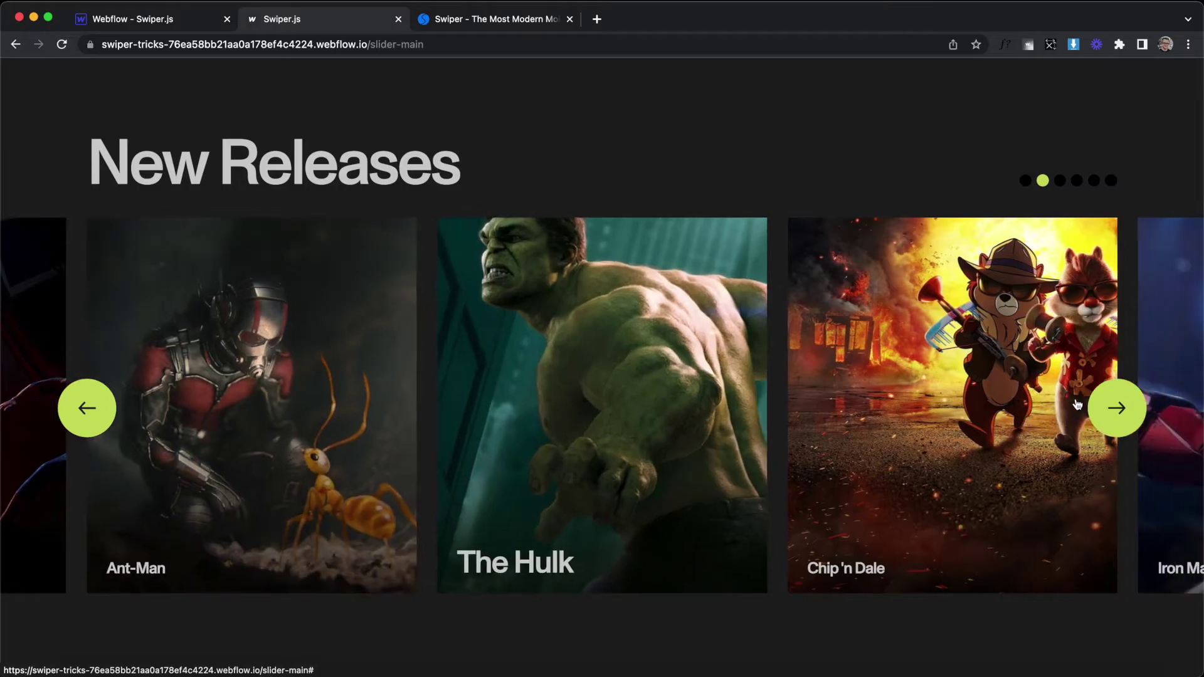
scroll(230, 352, up, 4)
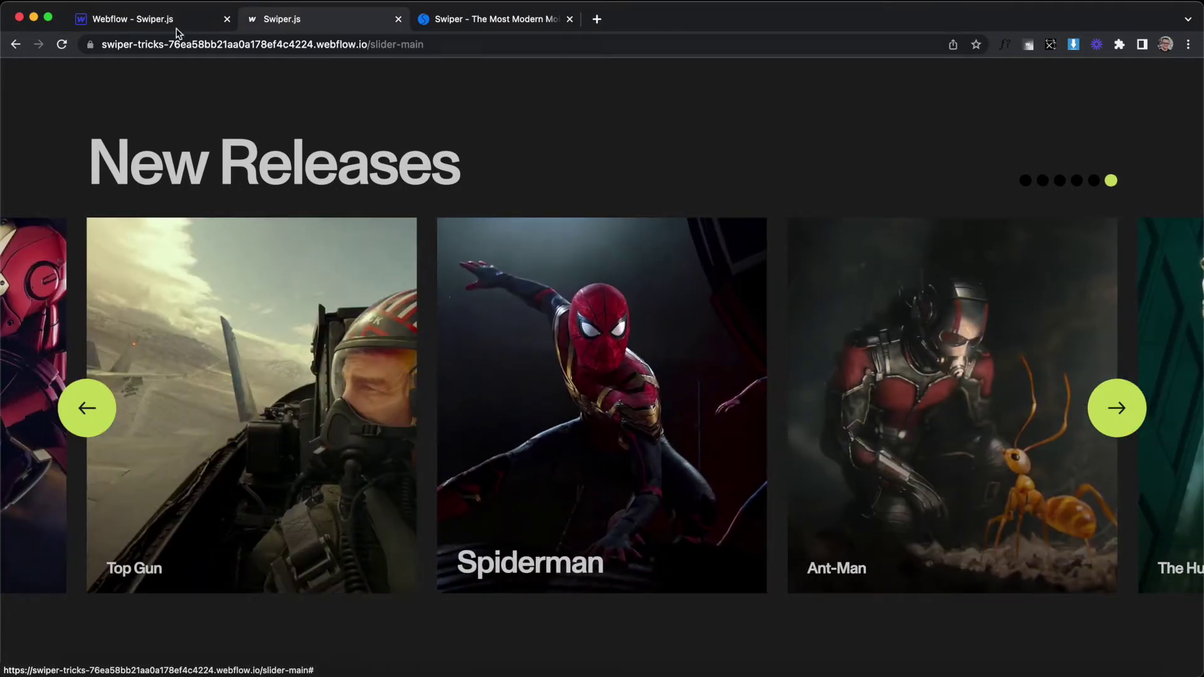
Switch to the Webflow designer and inspect the loop-mode custom attribute on the second slider-main_component.
click(178, 28)
click(1128, 236)
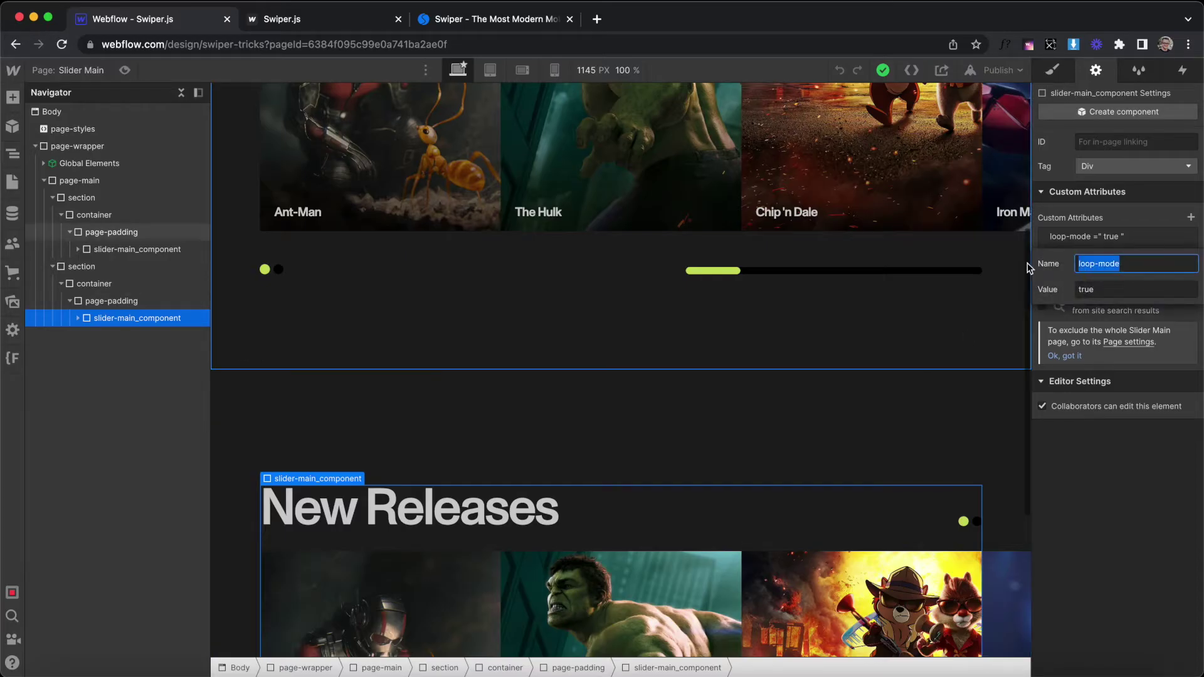
click(1158, 182)
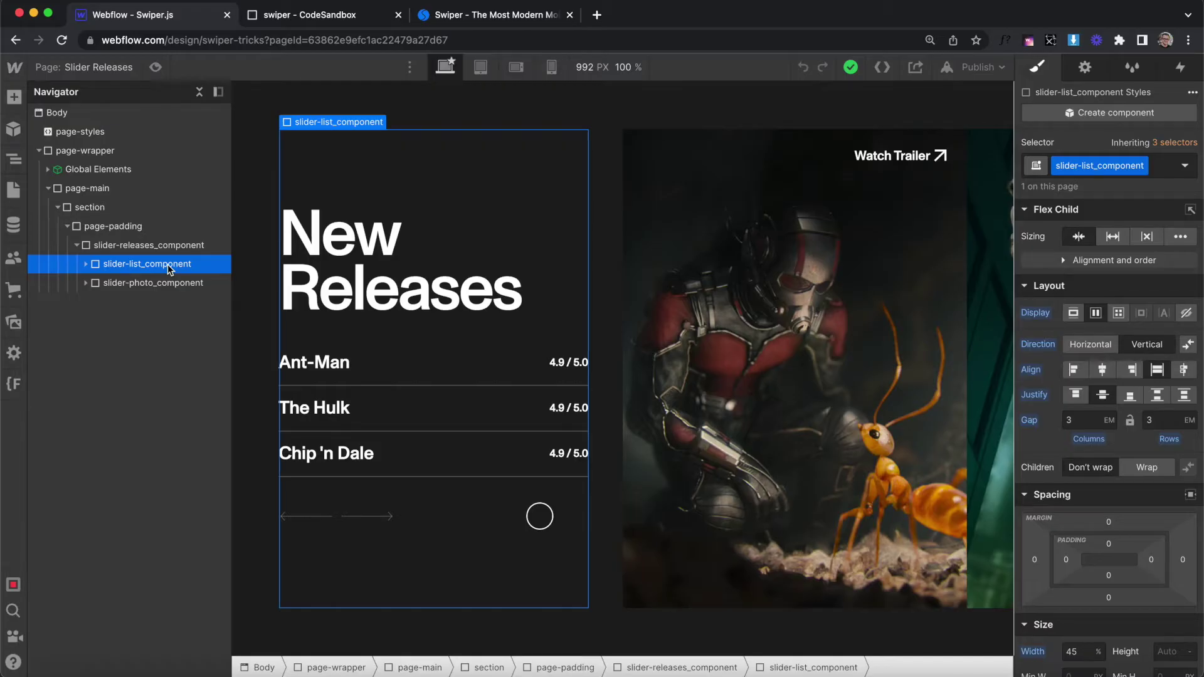
Examine the slider-photo_component and the structure inside slider-list_component, including its swiper list and arrow elements.
click(158, 283)
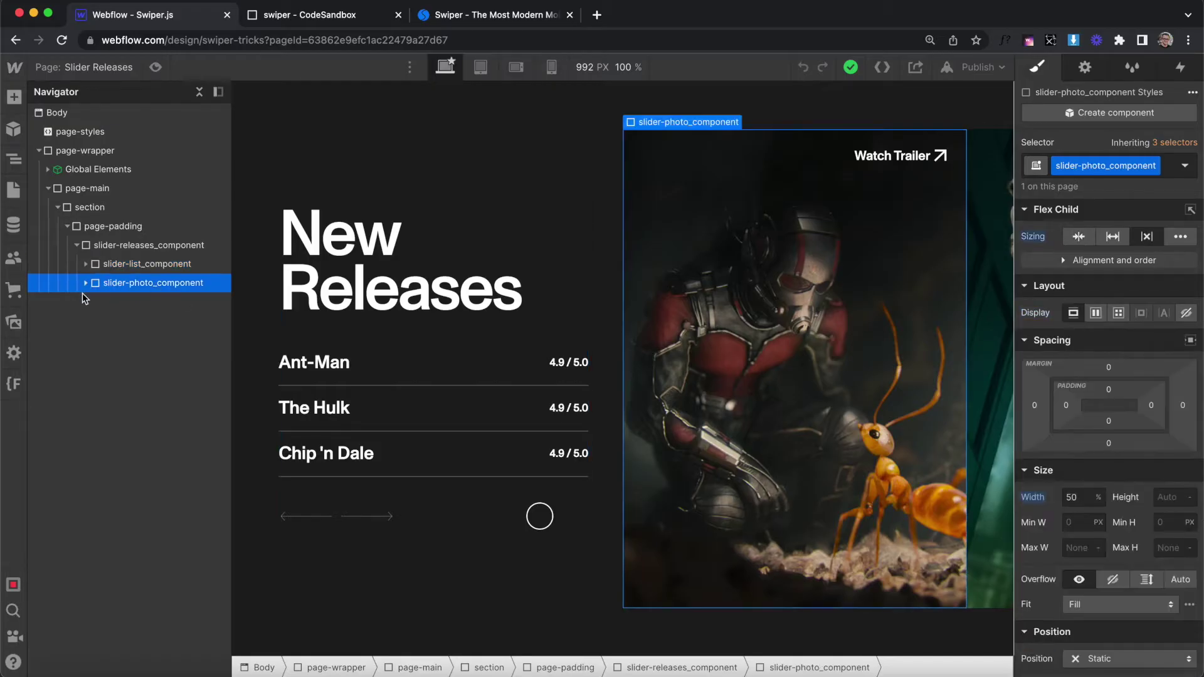
click(132, 264)
click(86, 264)
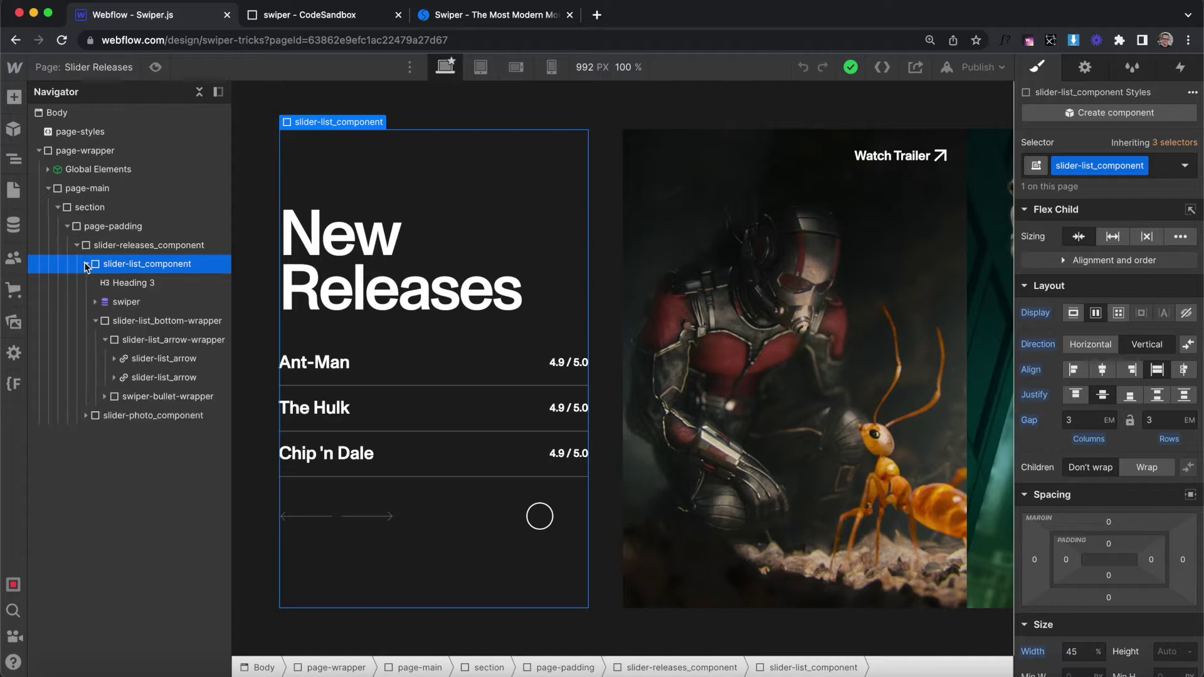
click(164, 302)
click(175, 377)
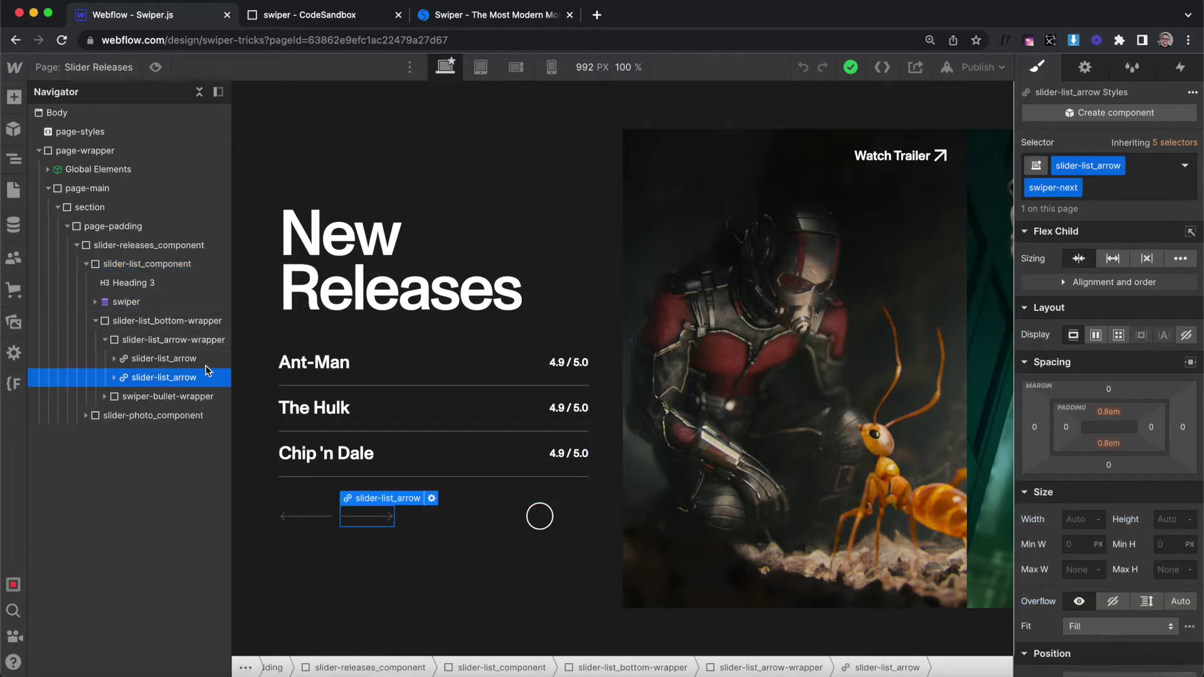
click(130, 302)
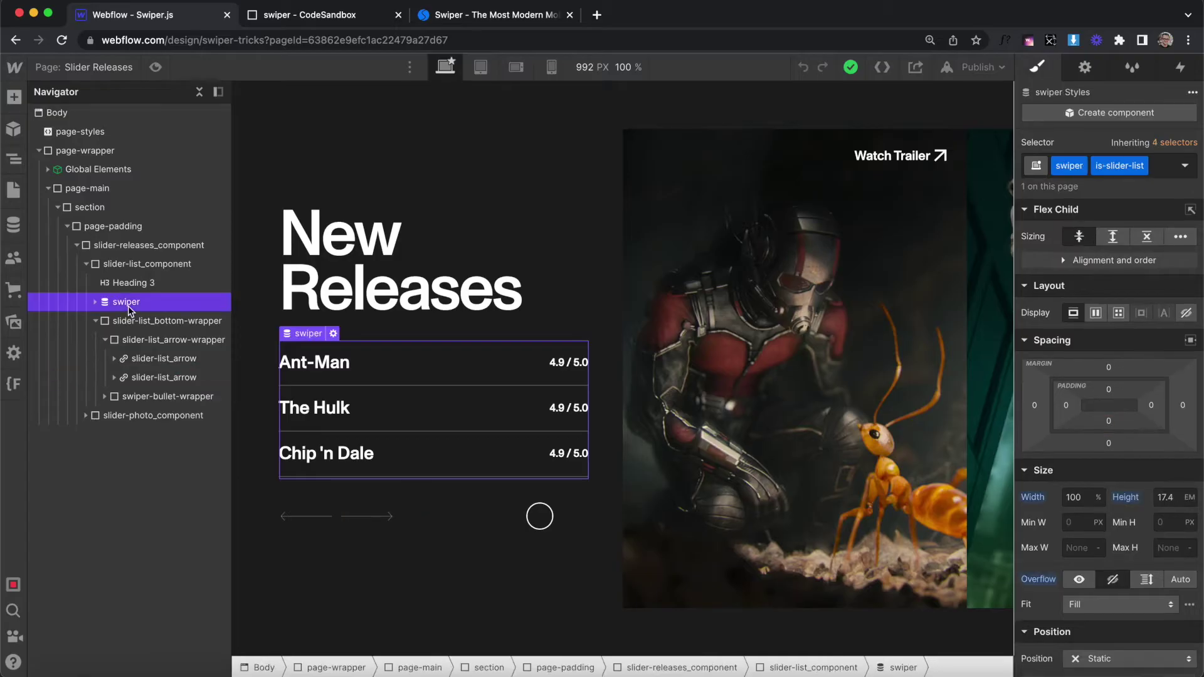
click(126, 268)
click(86, 264)
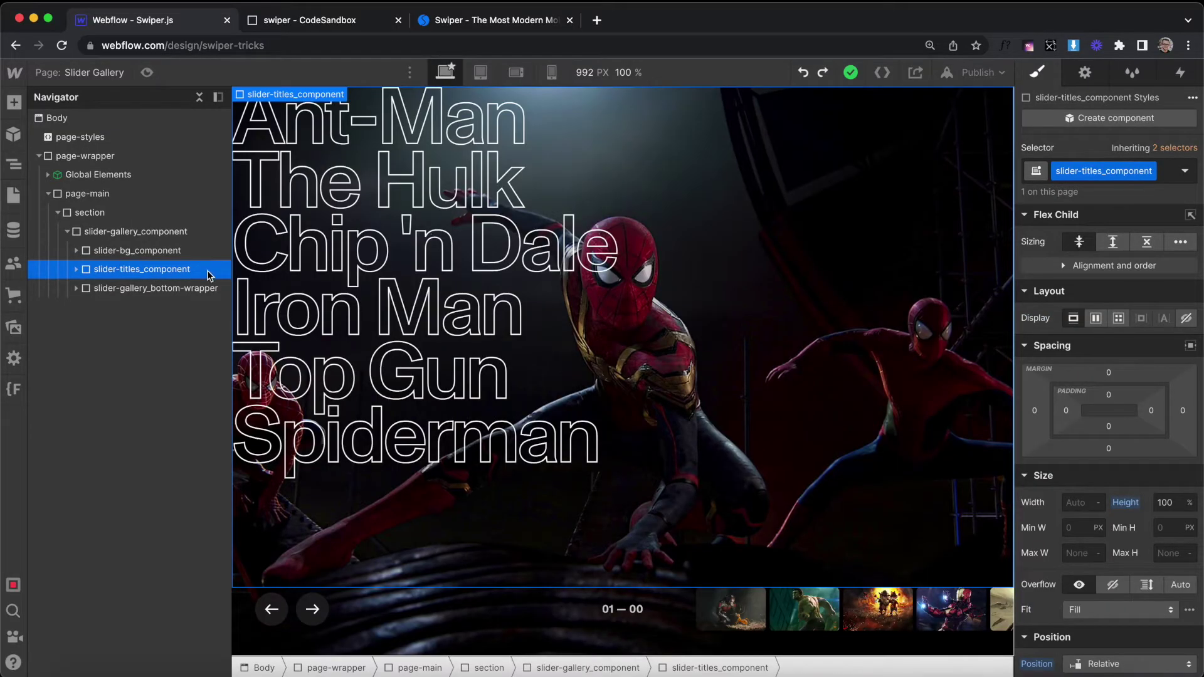
Examine the nested swiper, swiper-wrapper and swiper-slide elements in slider-titles_component and compare them with slider-bg_component.
click(76, 270)
click(171, 293)
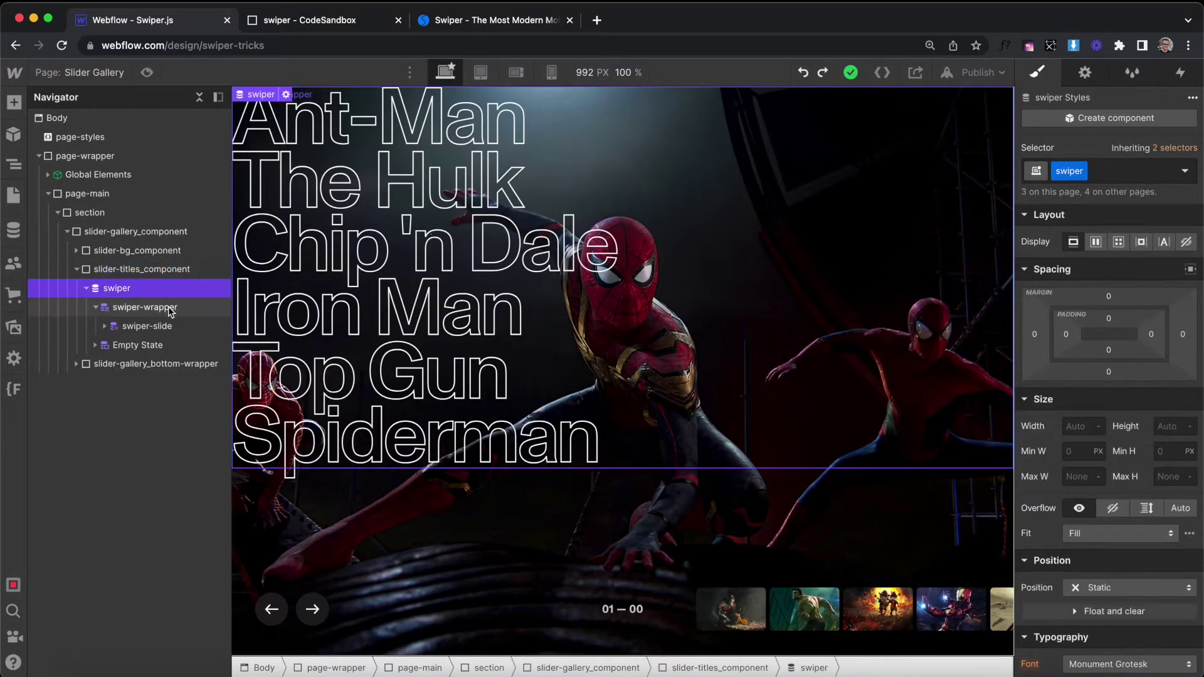
click(171, 307)
click(171, 325)
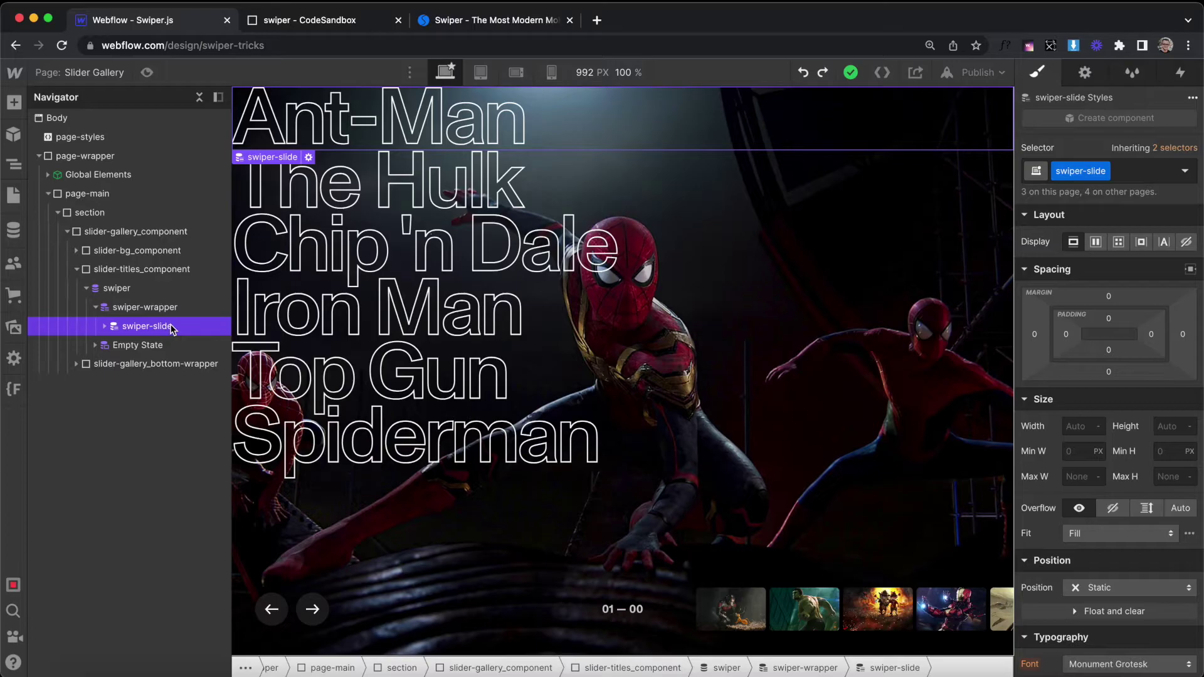
click(156, 309)
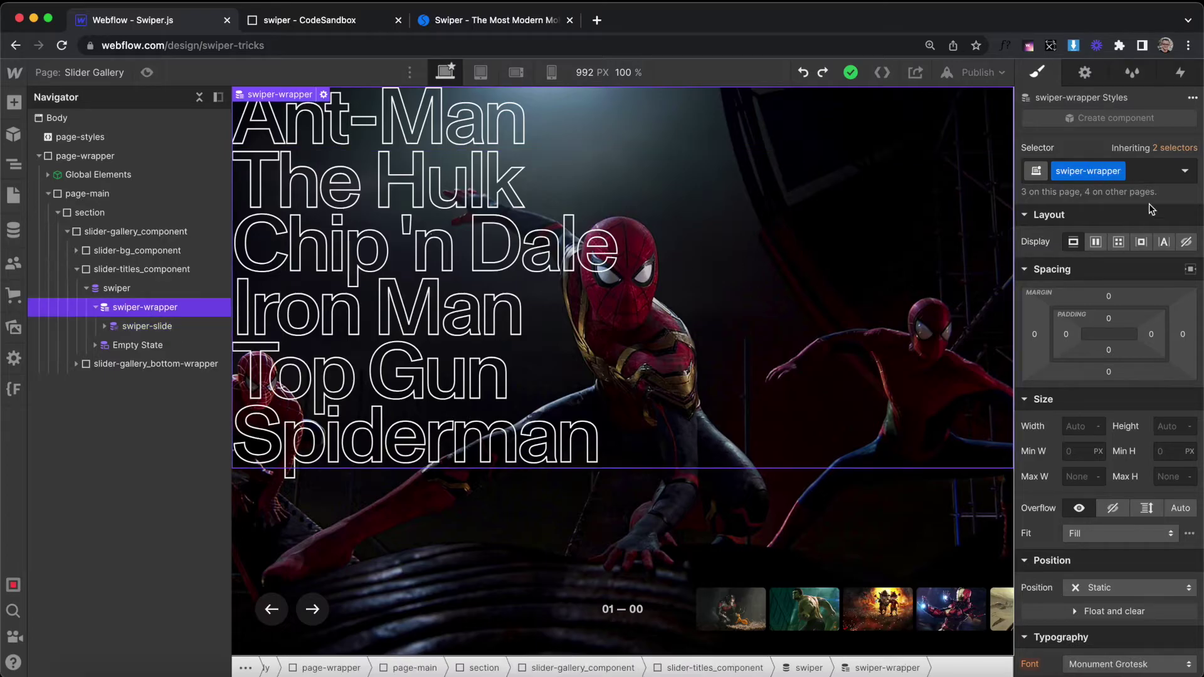
click(76, 251)
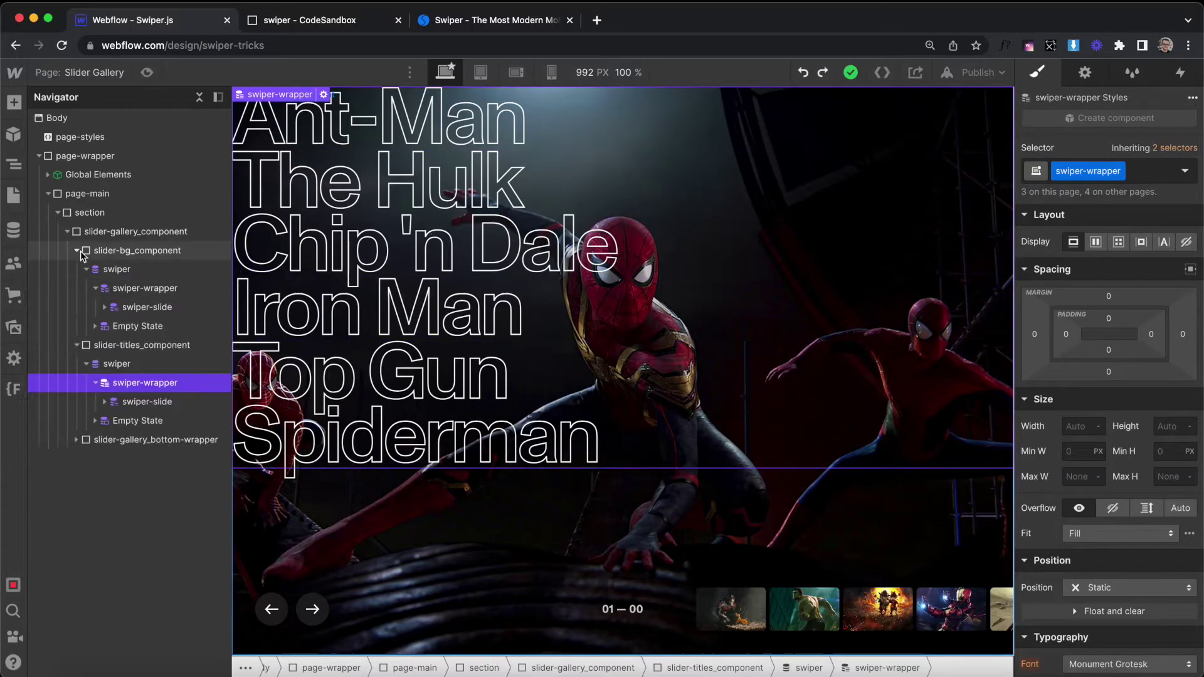
click(76, 250)
Add the combo class is-slider-titles to the swiper element inside slider-titles_component.
click(154, 288)
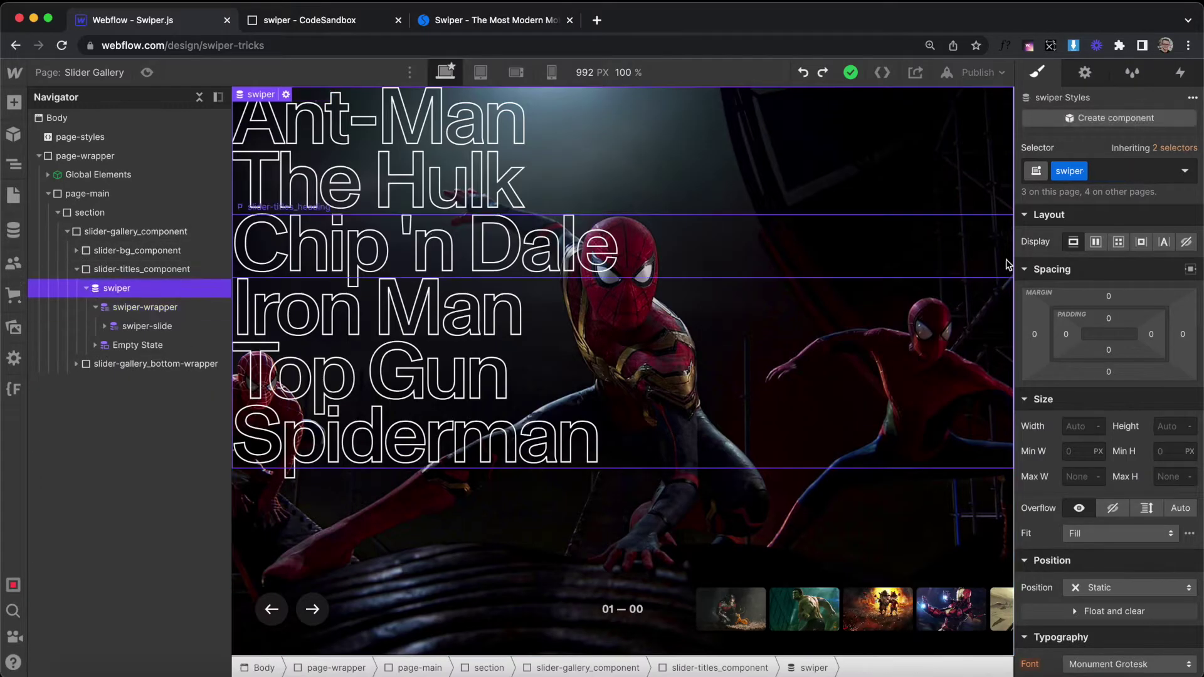
click(1114, 177)
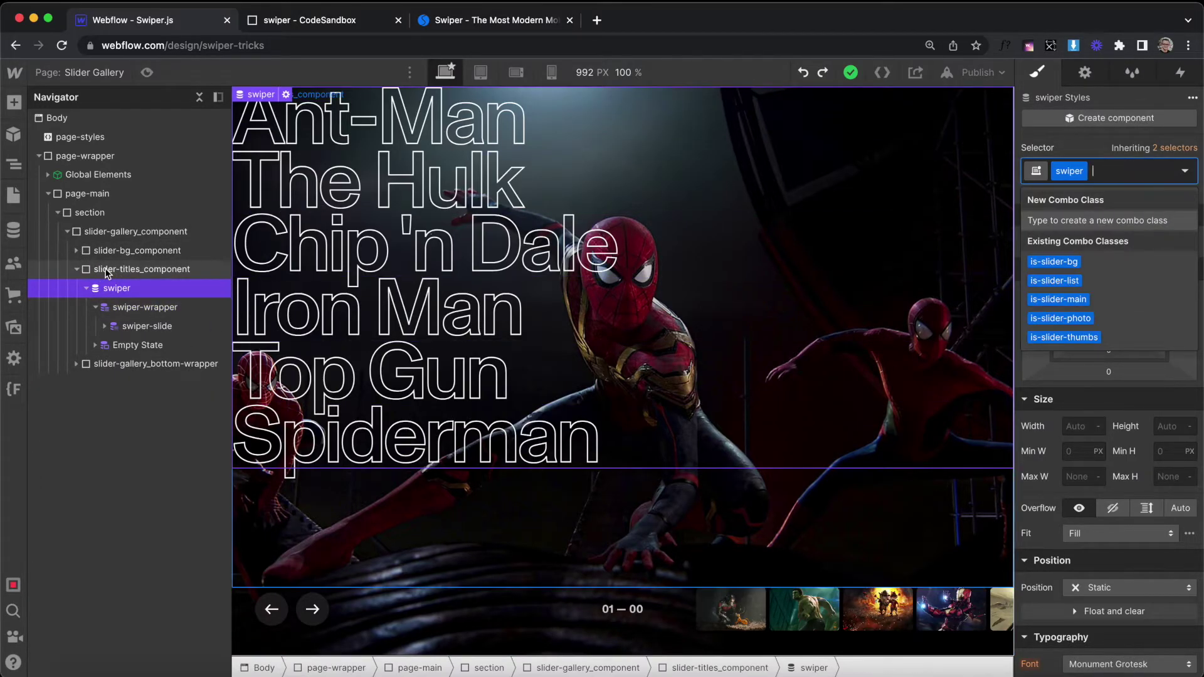
text(is-slider-titles)
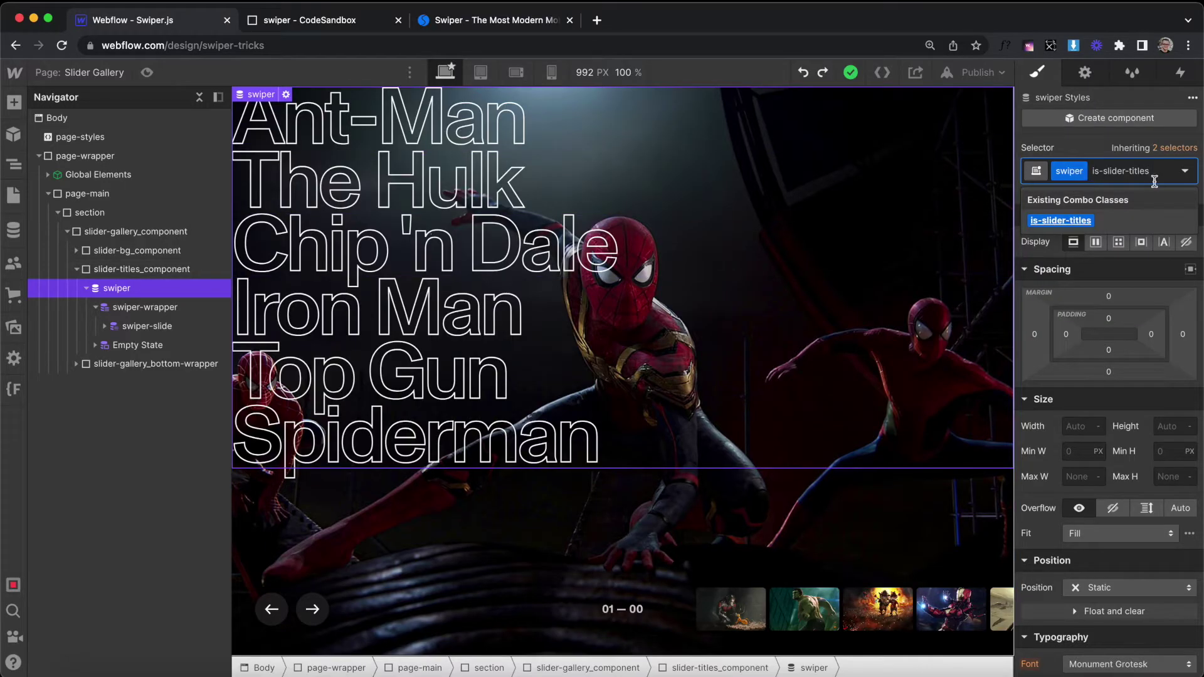
key(Return)
Add the combo class is-slider-titles to the swiper-wrapper element inside slider-titles_component.
click(126, 308)
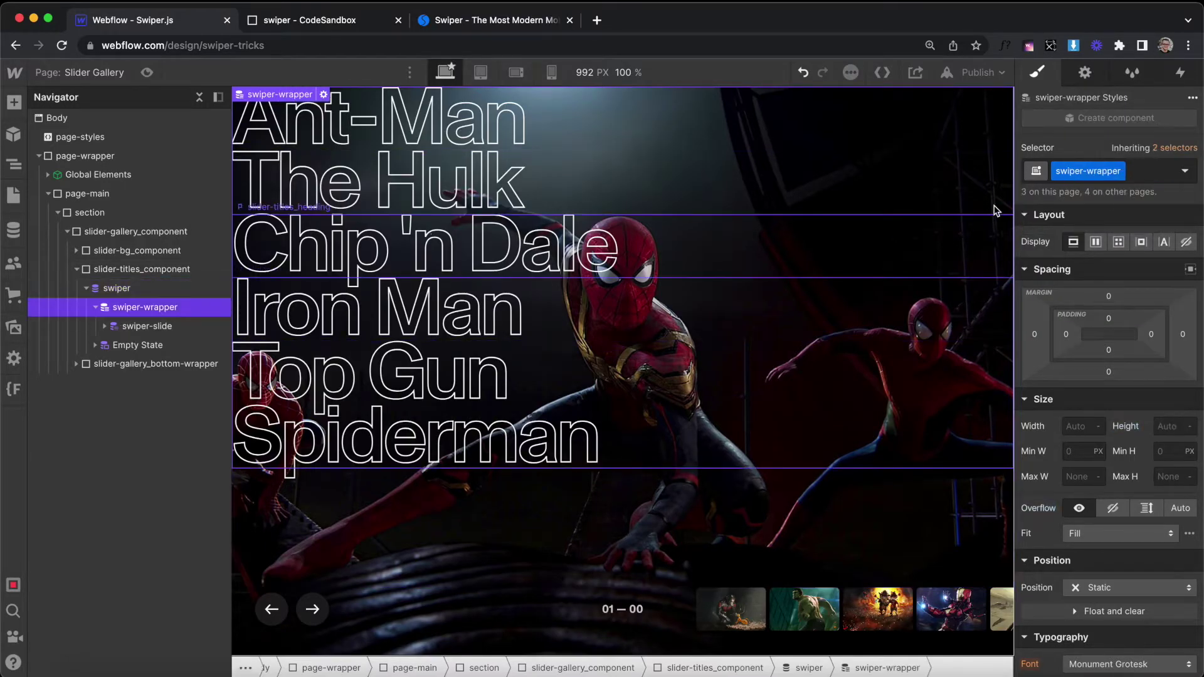
click(1153, 175)
text(is-slider-titles)
key(Return)
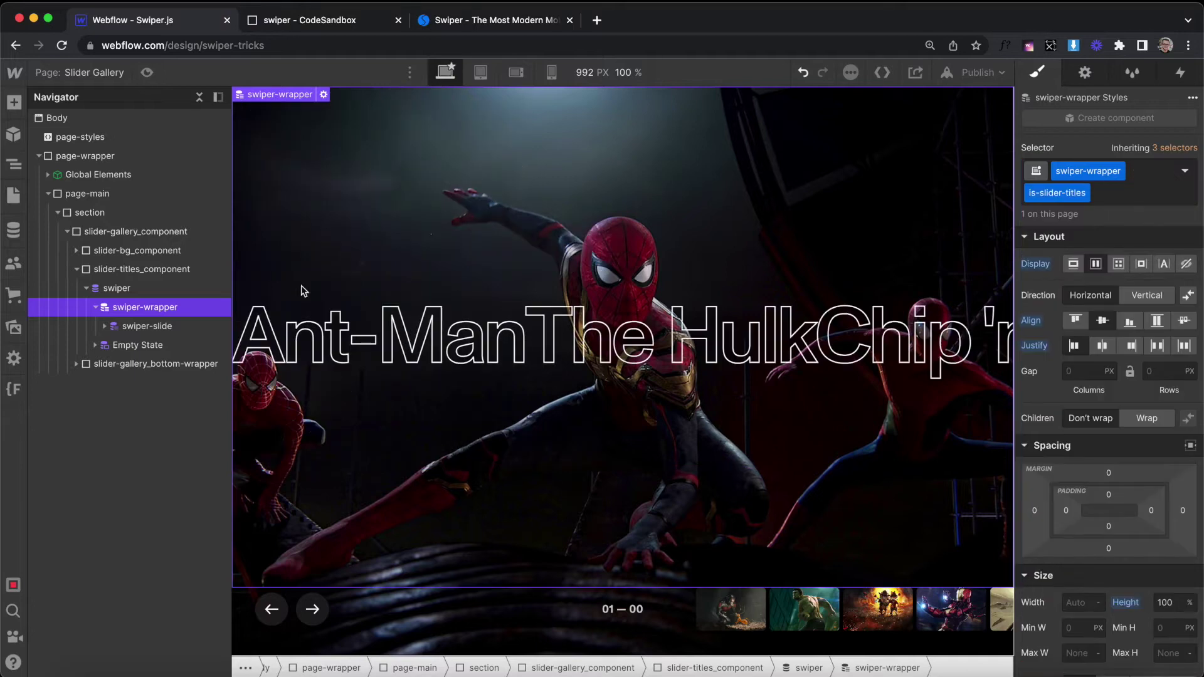
Add the combo class is-slider-titles to the swiper-slide element inside slider-titles_component.
click(174, 328)
click(1142, 169)
text(is-slider-titles)
key(Return)
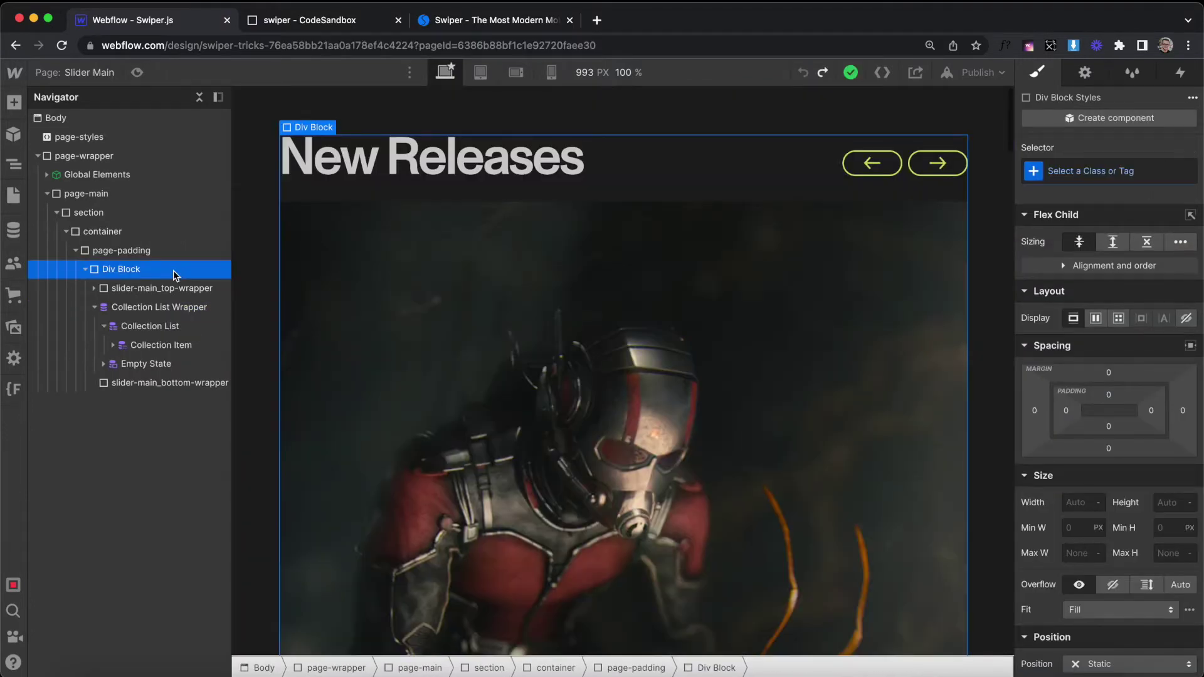
Give the Div Block inside page-padding on the Slider Main page the new class slider-main_component.
click(1099, 173)
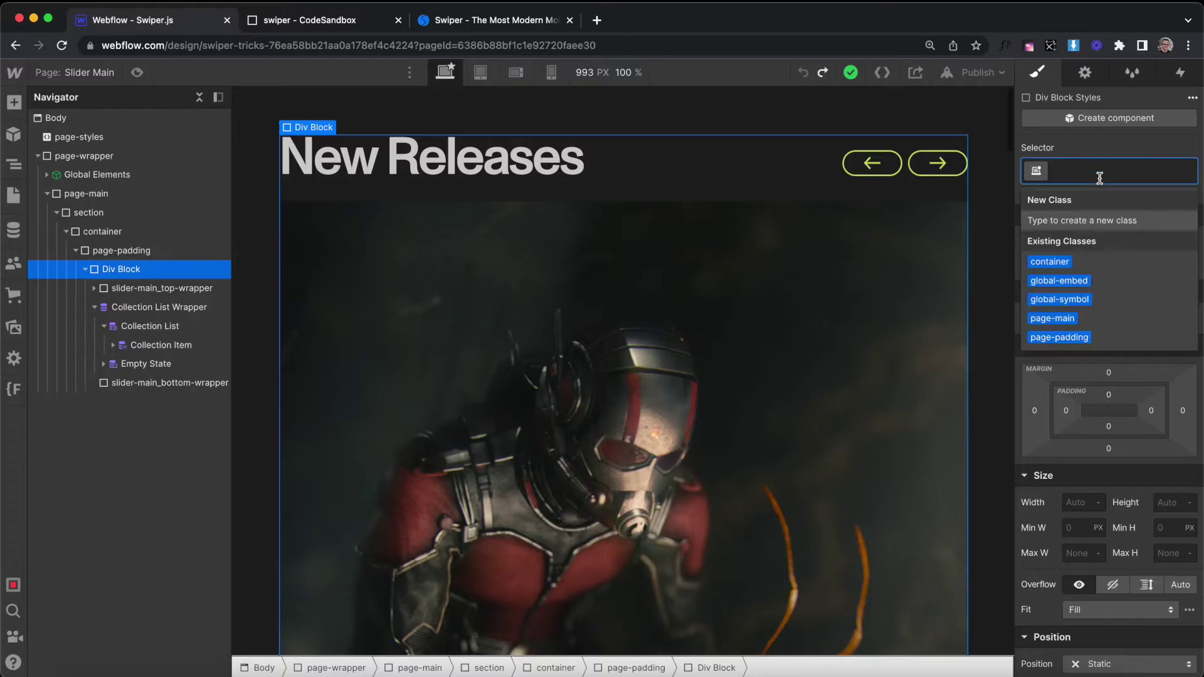
text(sli)
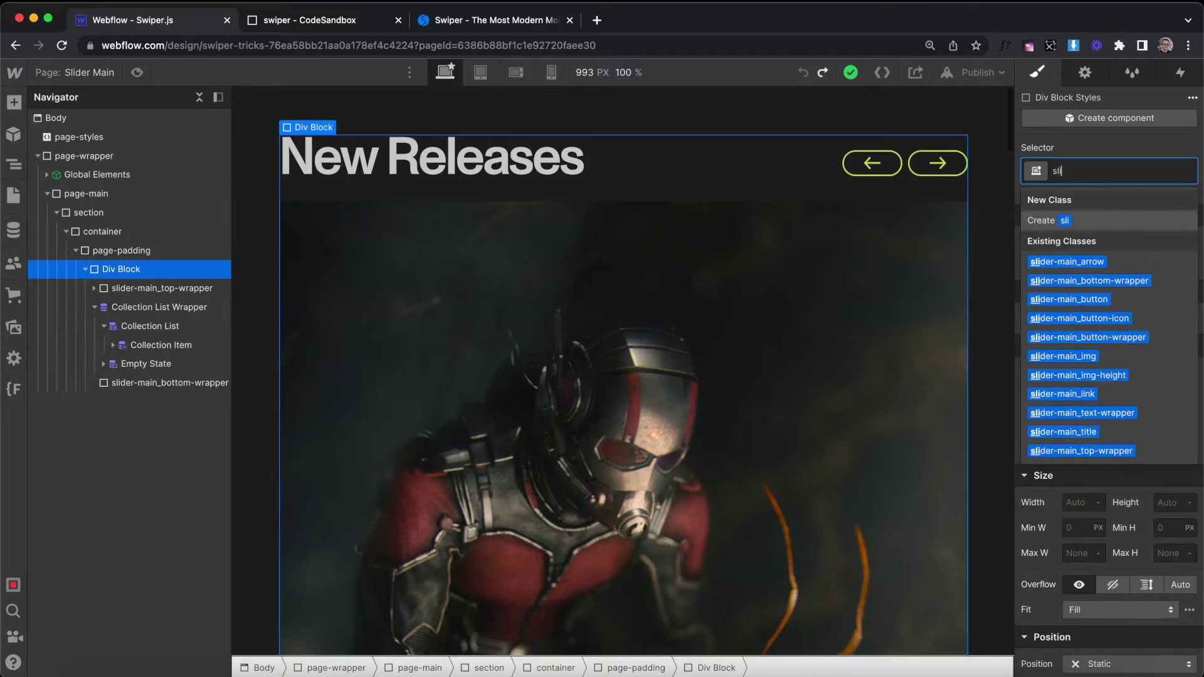
text(der-main_component)
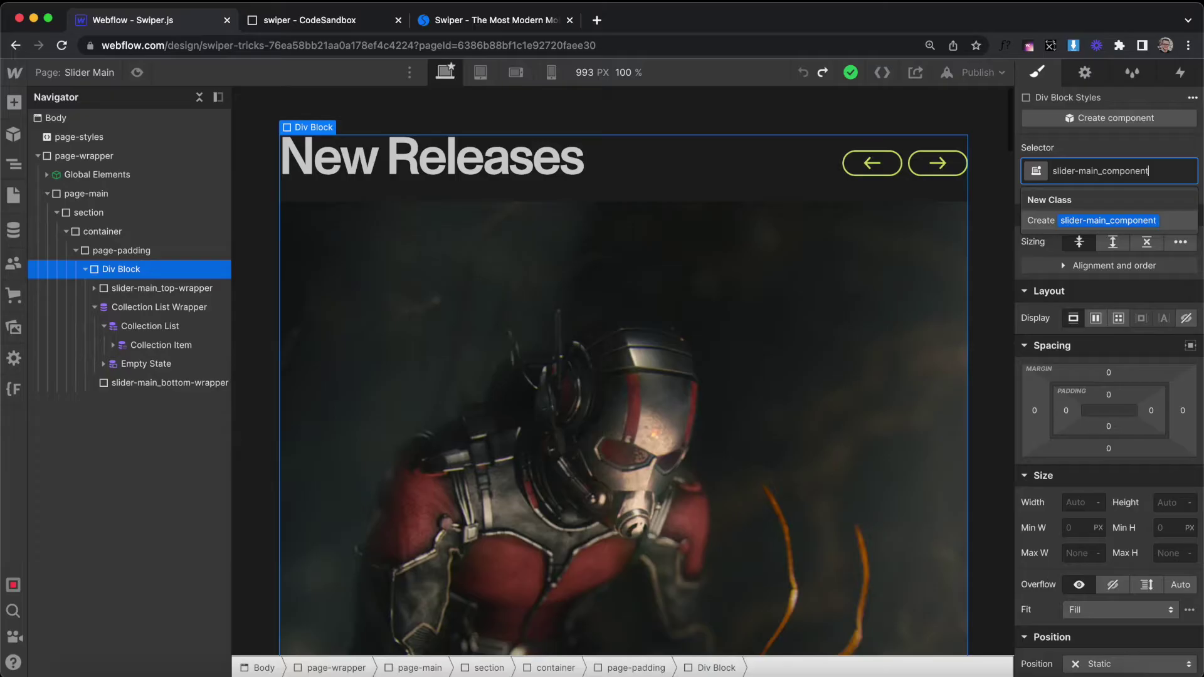
key(Return)
Give the Collection List Wrapper the class swiper with combo class is-slider-main, and set its overflow to visible.
click(175, 309)
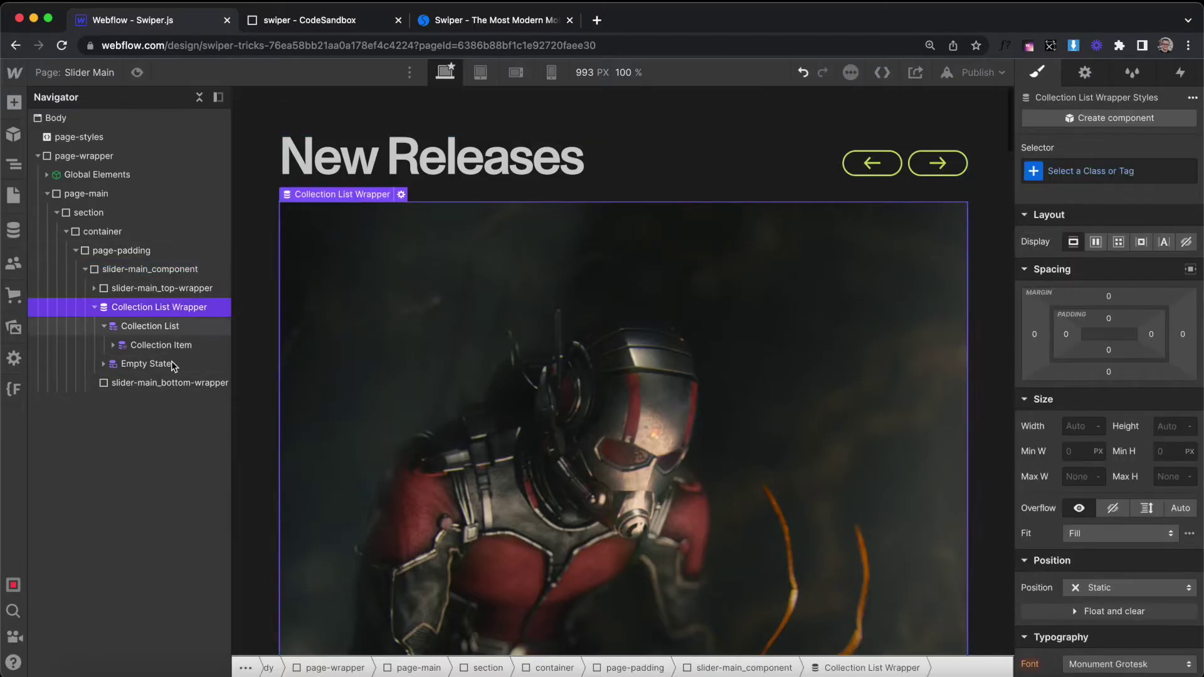
click(1111, 174)
text(swiper)
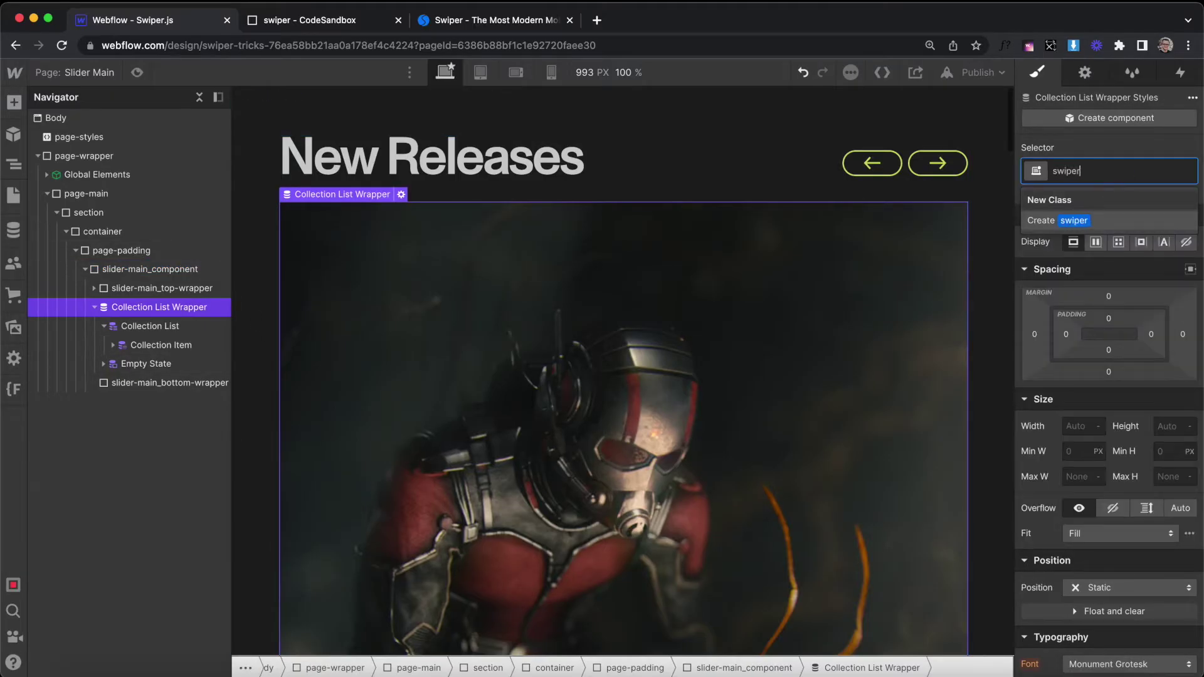
key(Return)
text(is-slider-main)
key(Return)
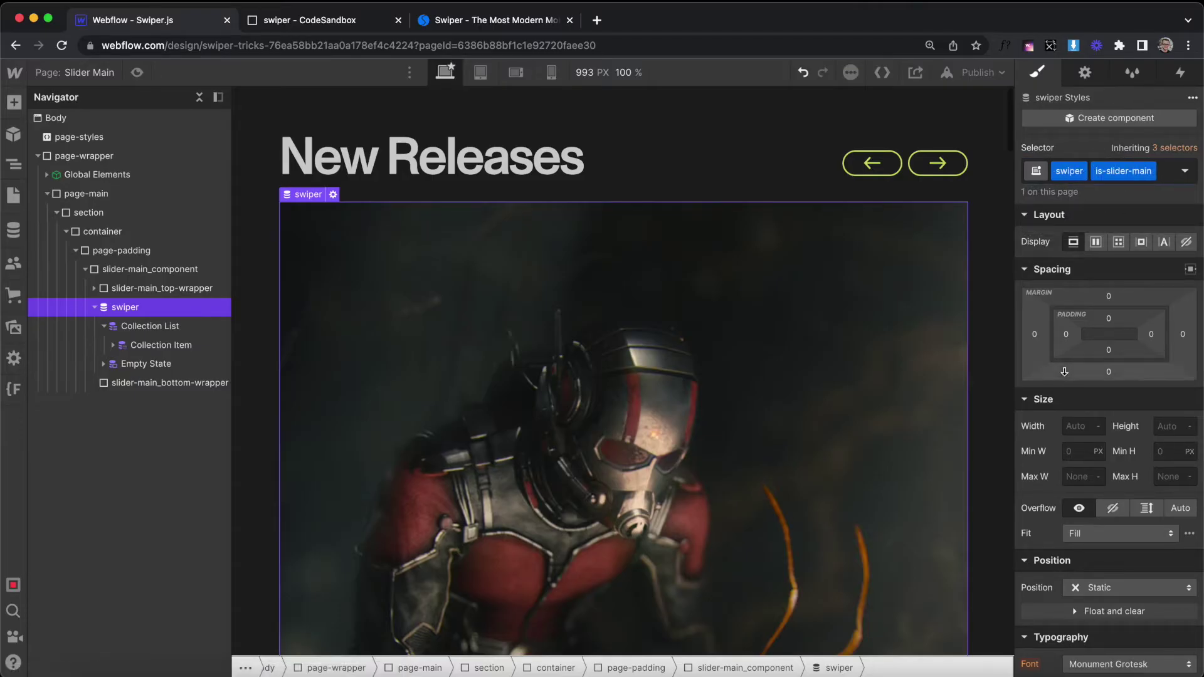
click(1073, 513)
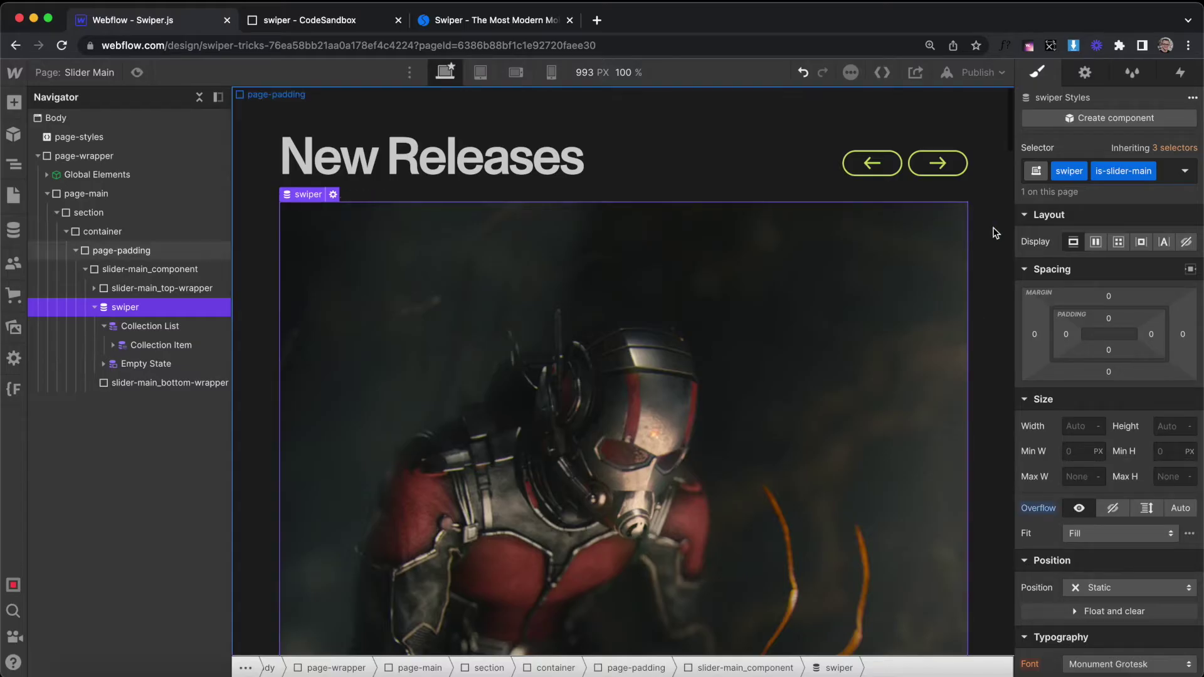
Give the Collection List the class swiper-wrapper with the combo class is-slider-main.
click(158, 325)
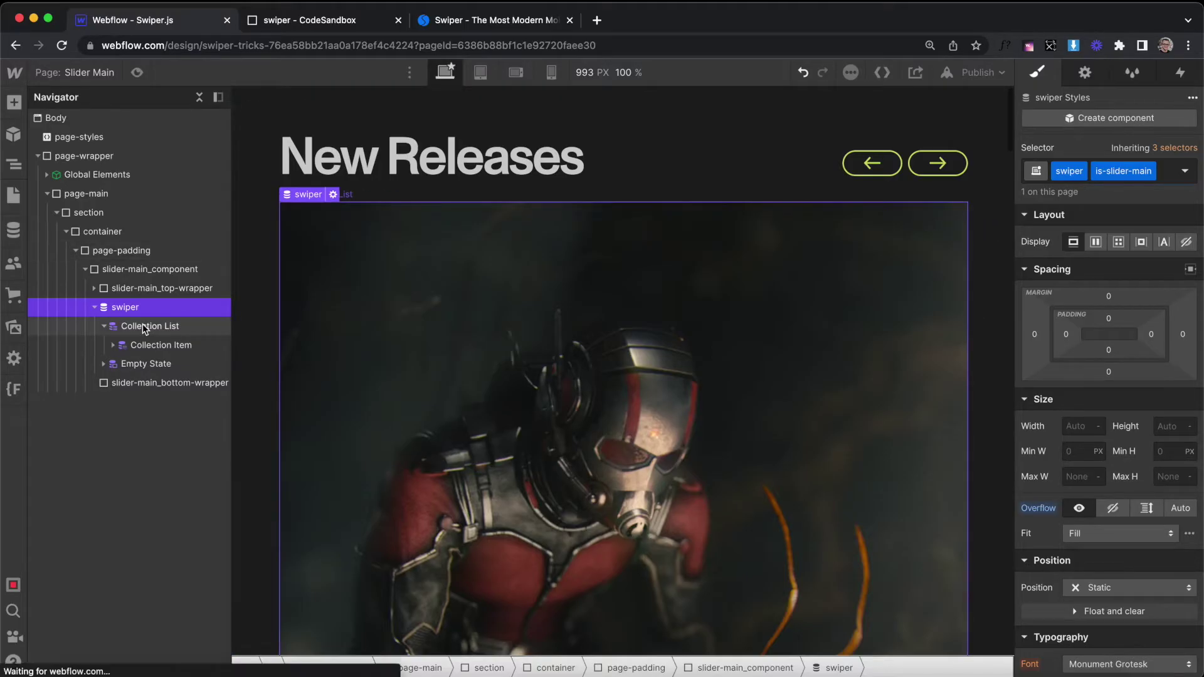
click(1123, 170)
text(swiper-wrapper)
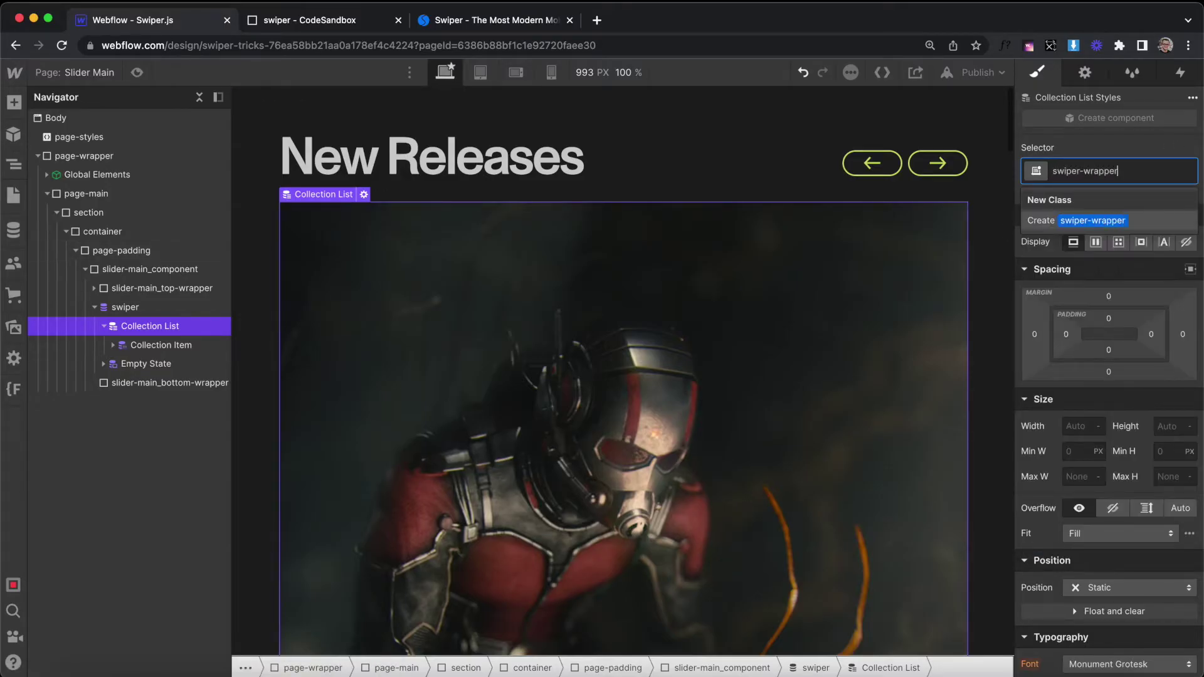
key(Return)
click(1136, 175)
text(is-slider-main)
key(Return)
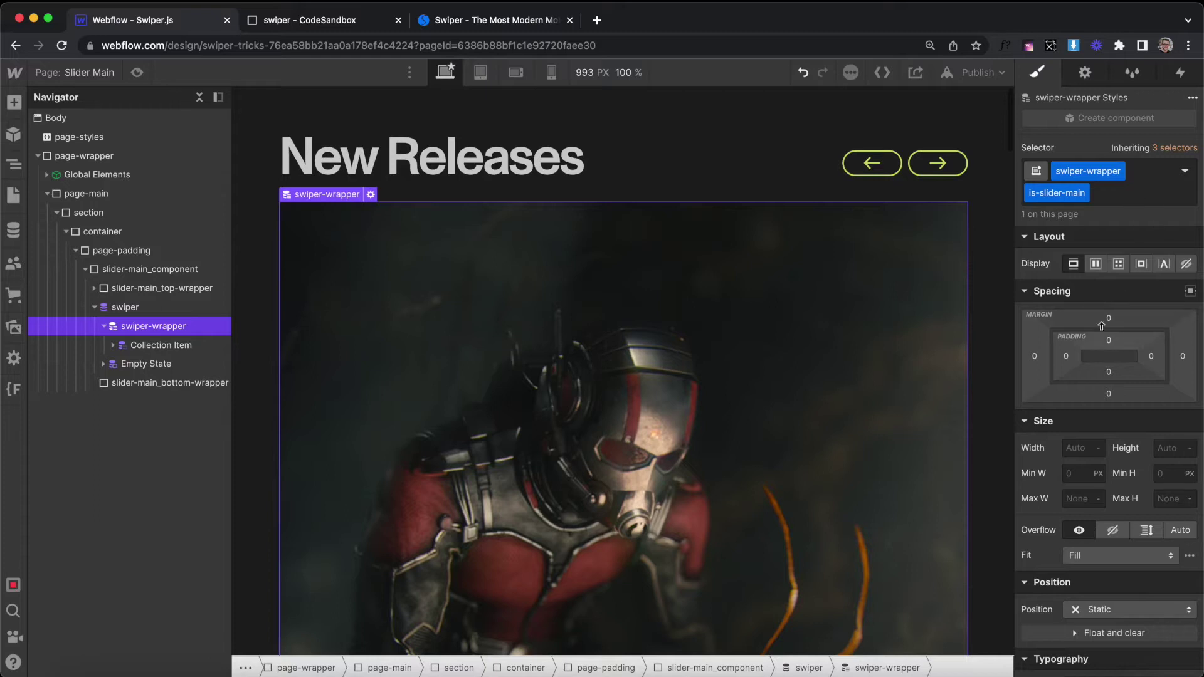
Set the swiper-wrapper display to flex with centred alignment, and give the Collection Item the class swiper-slide with combo class is-slider-main.
click(1095, 264)
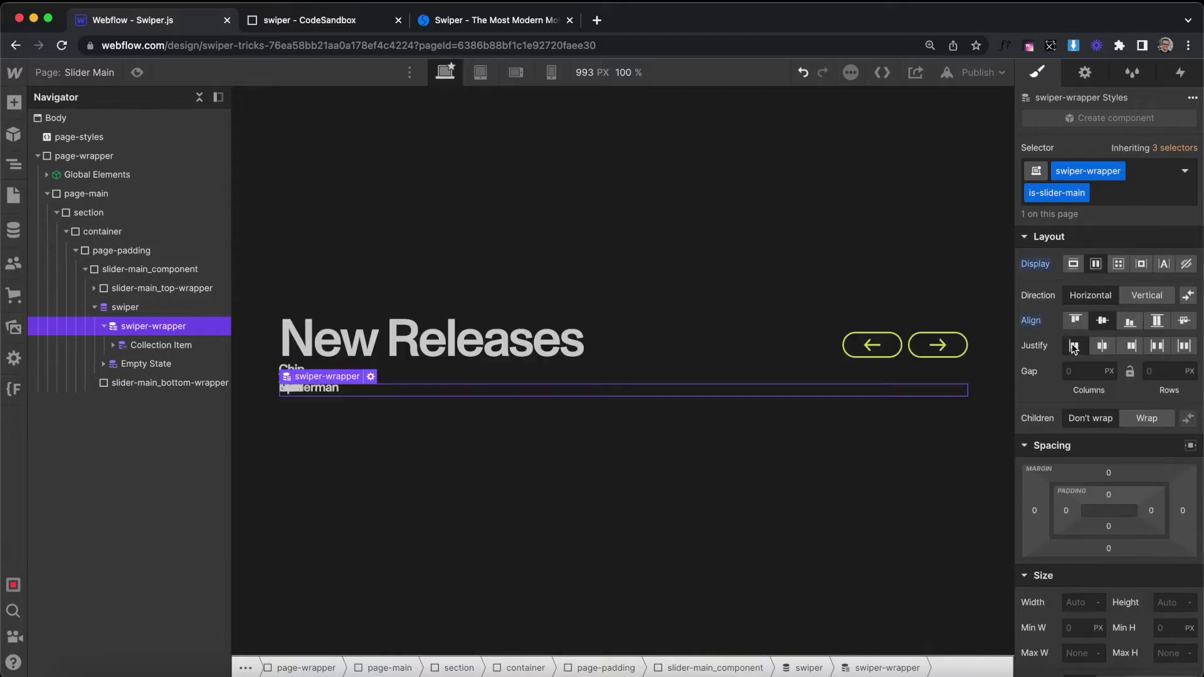
click(205, 350)
click(1070, 171)
text(s)
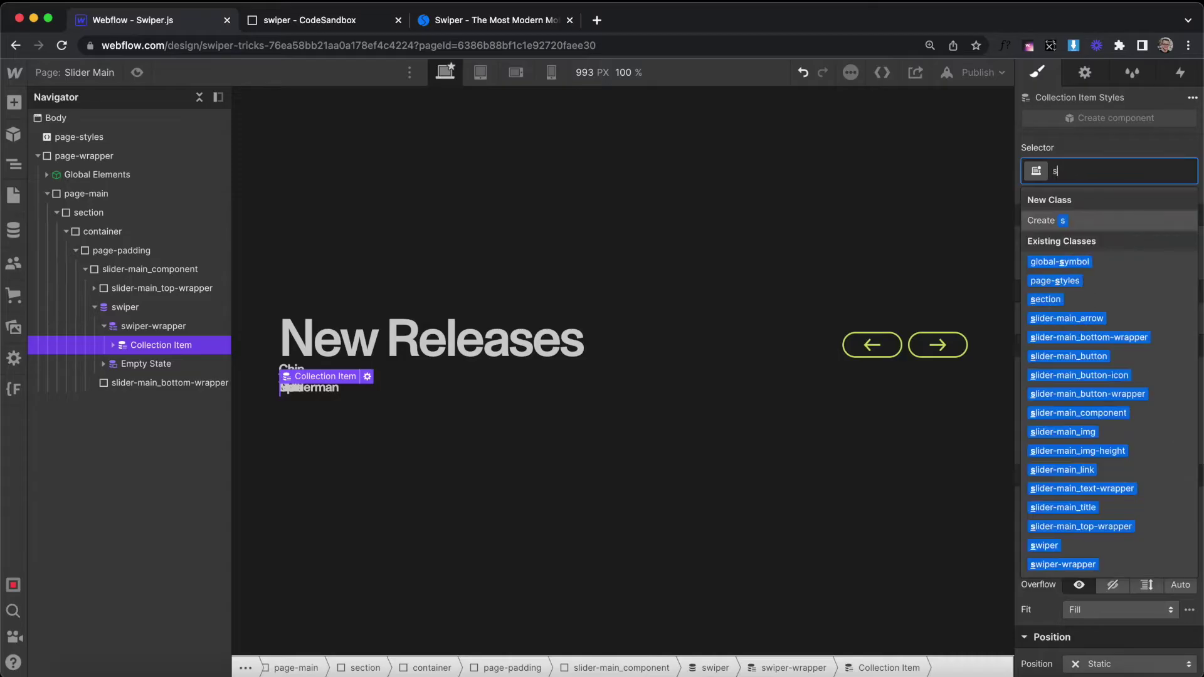
text(wiper-slide)
key(Return)
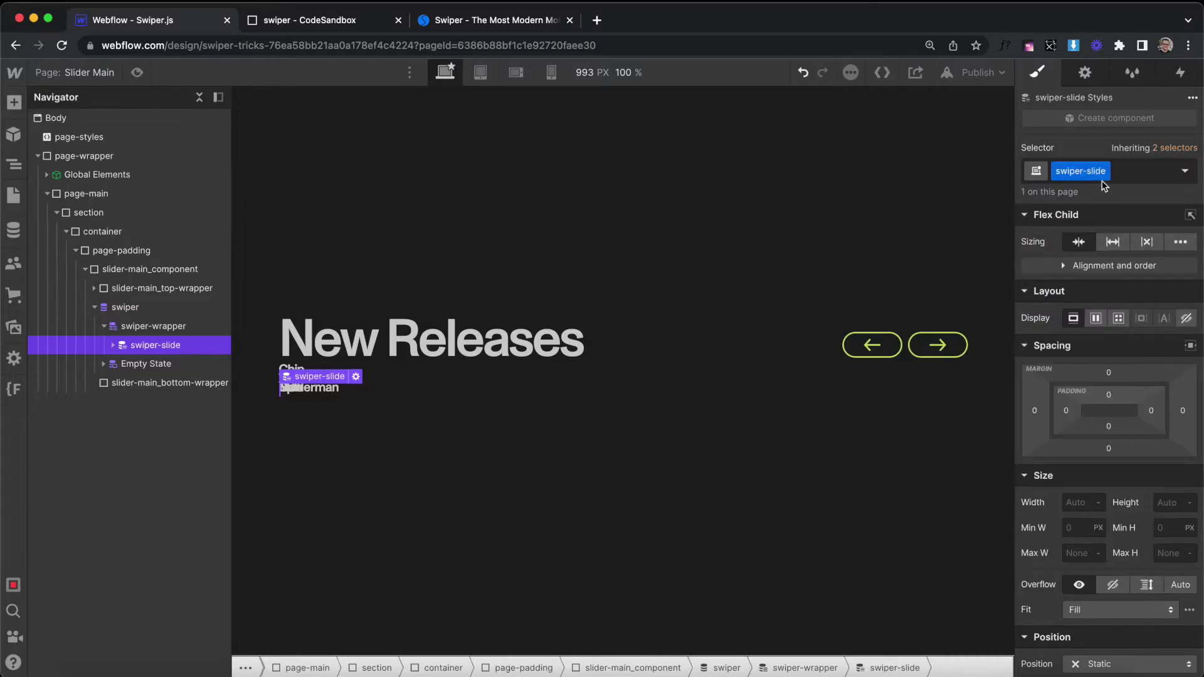
click(1114, 172)
text(is-slider-main)
key(Return)
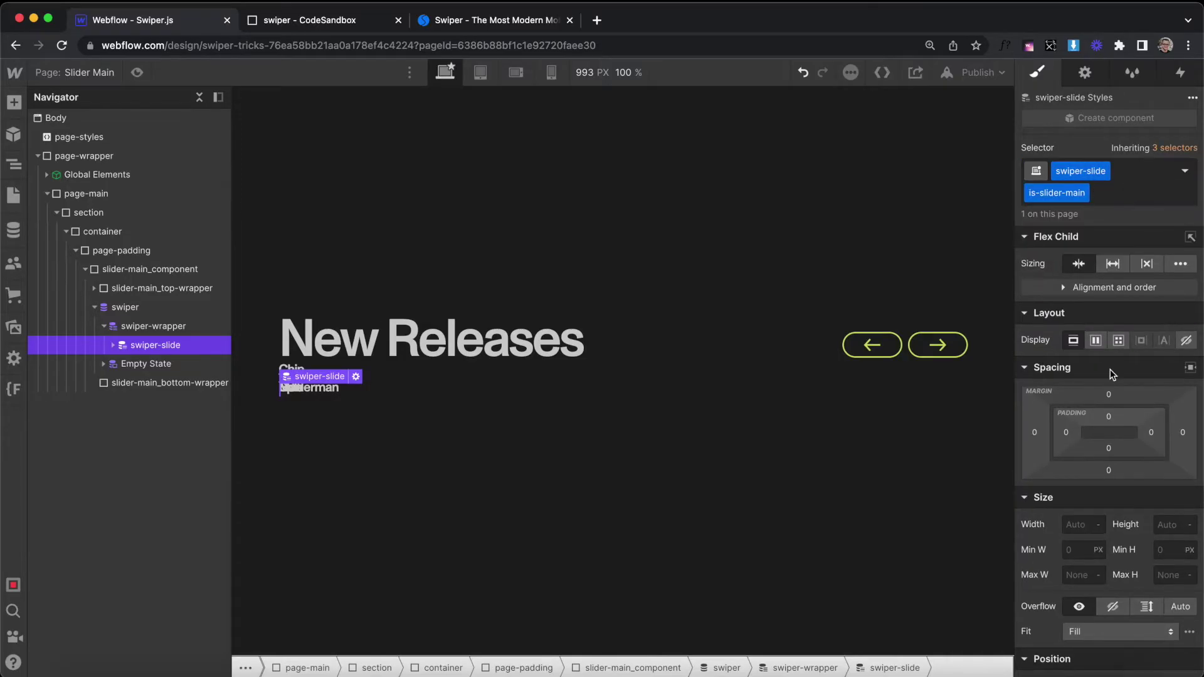
Set the swiper-slide width to 100/3% and its flex child sizing to neither shrink nor grow.
click(1079, 526)
text(100/3%)
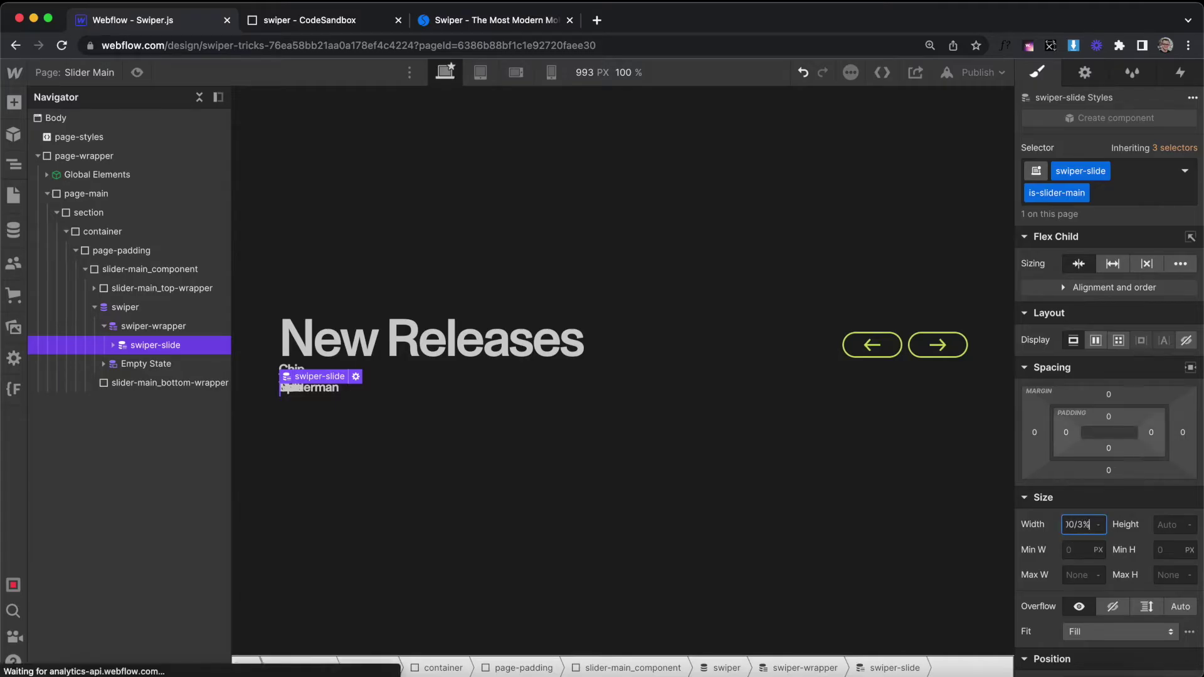
key(Return)
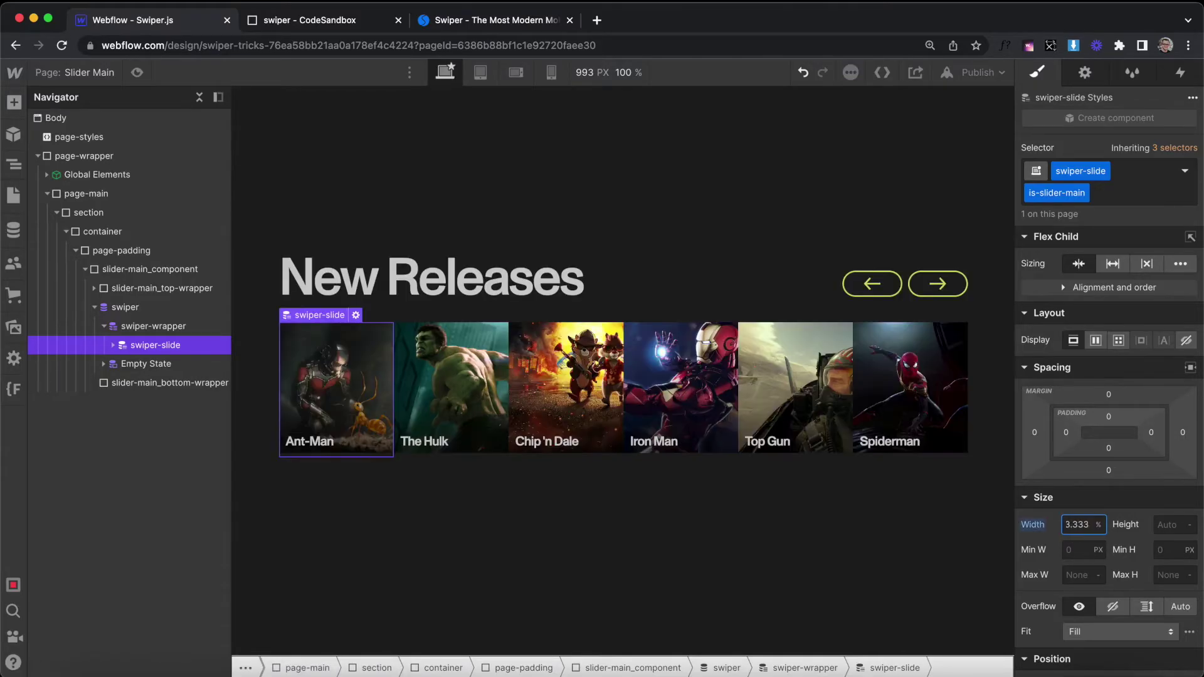
click(1148, 264)
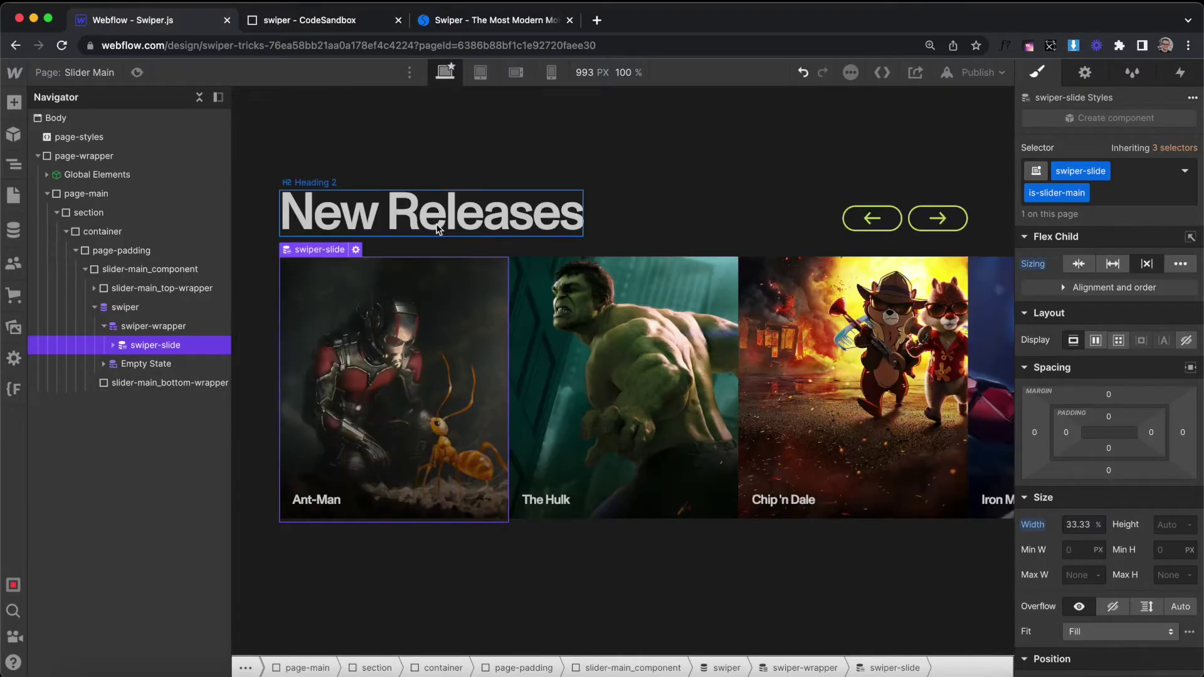
Set the swiper-slide width to 50% at the tablet breakpoint and 100% at the mobile landscape breakpoint.
click(482, 72)
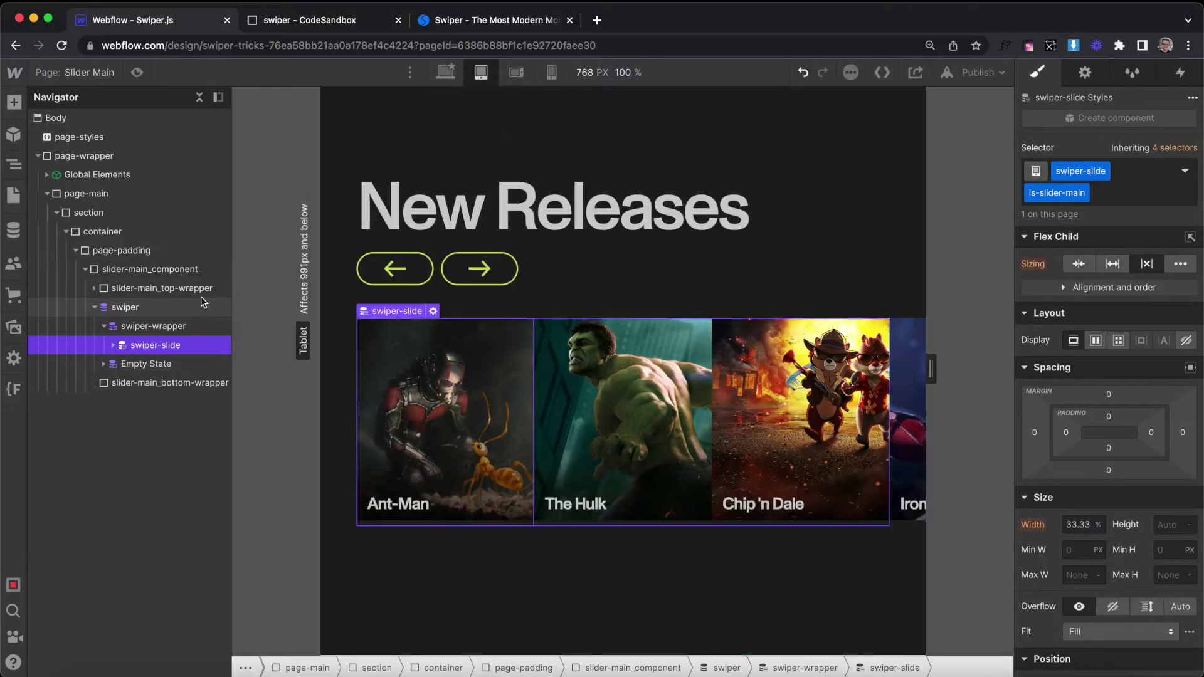
text(50)
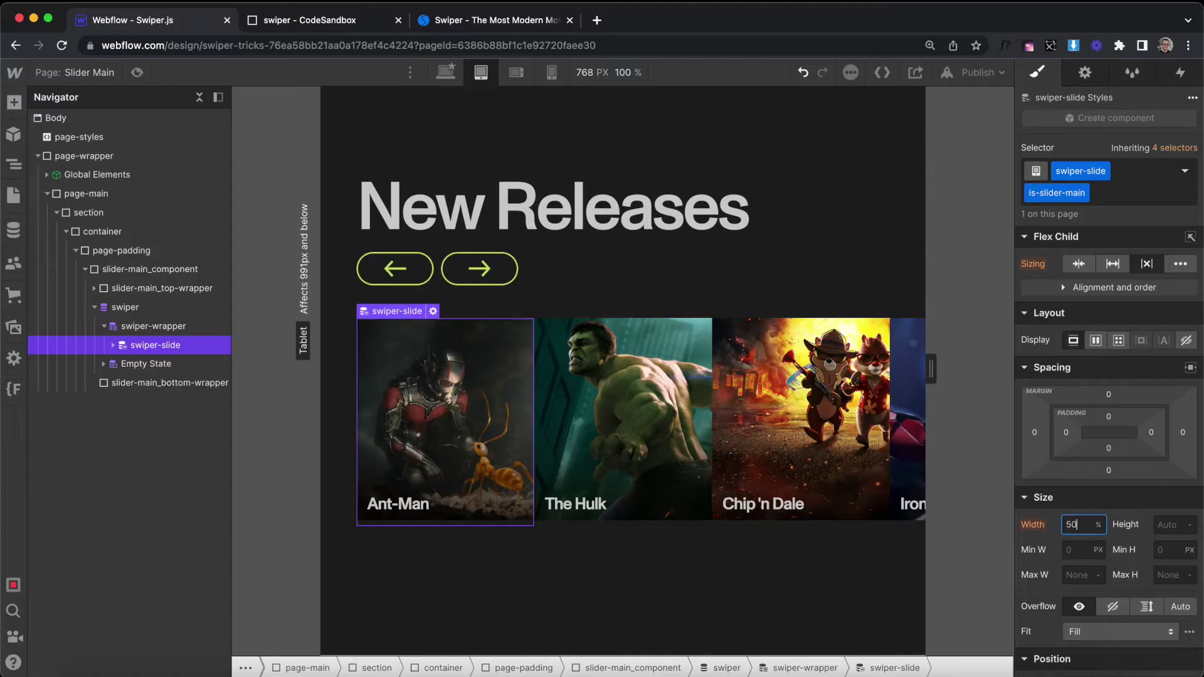
key(Return)
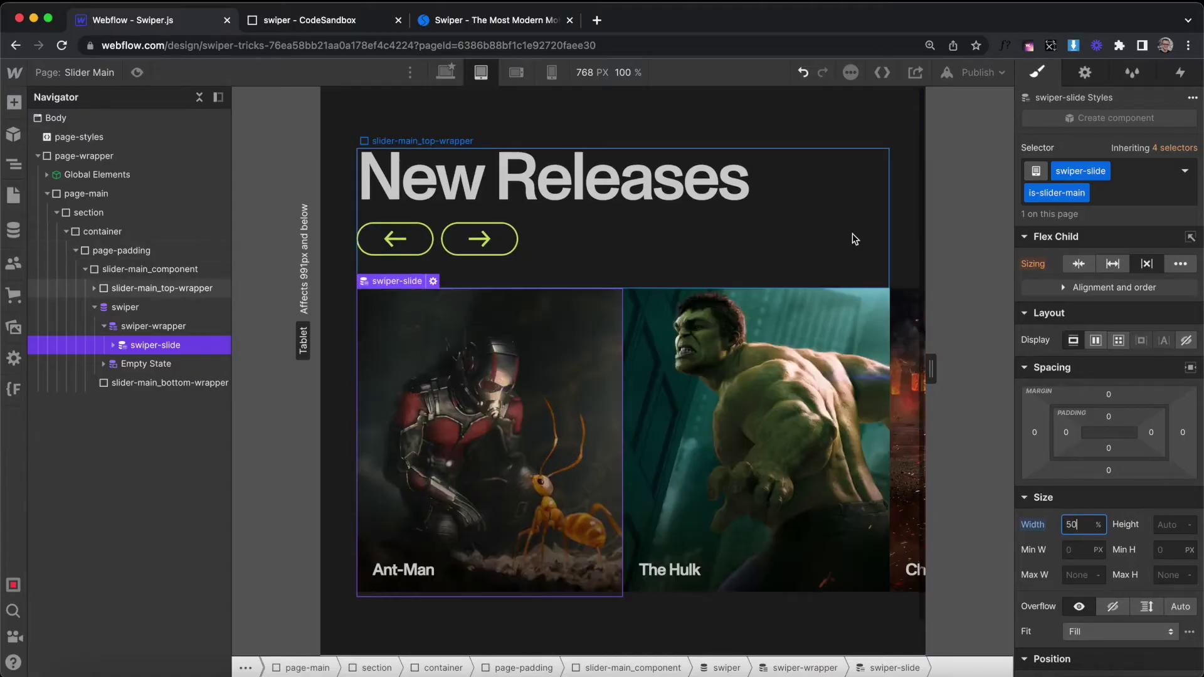
click(527, 74)
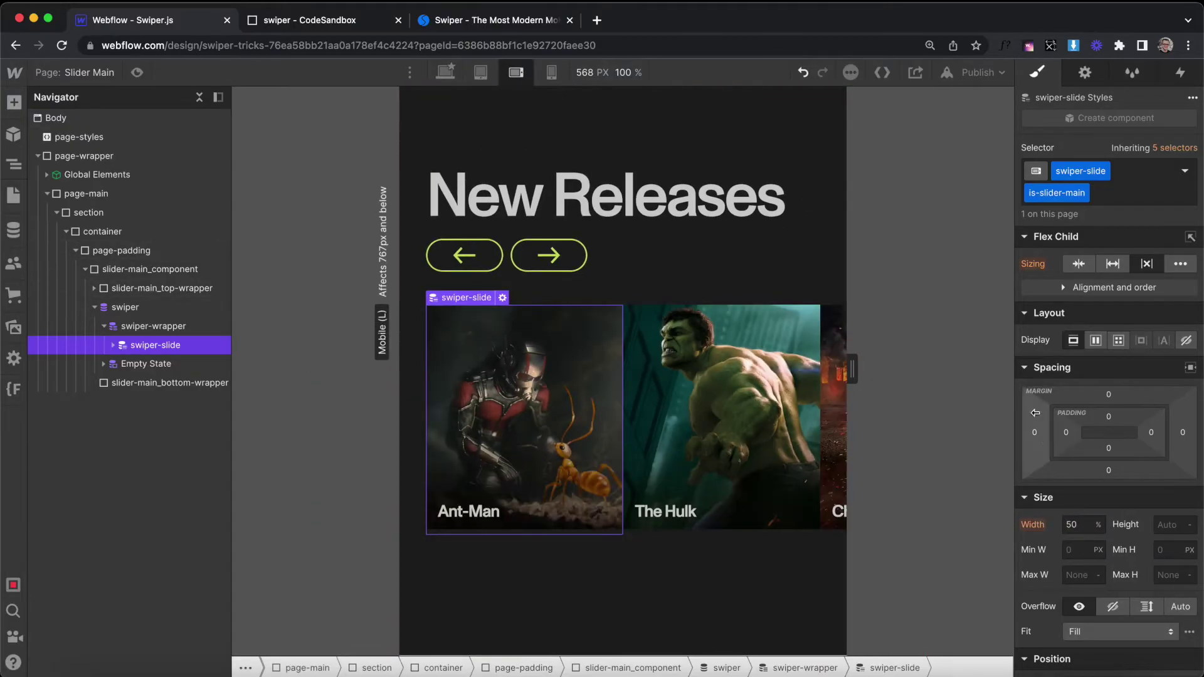
click(1079, 527)
text(100)
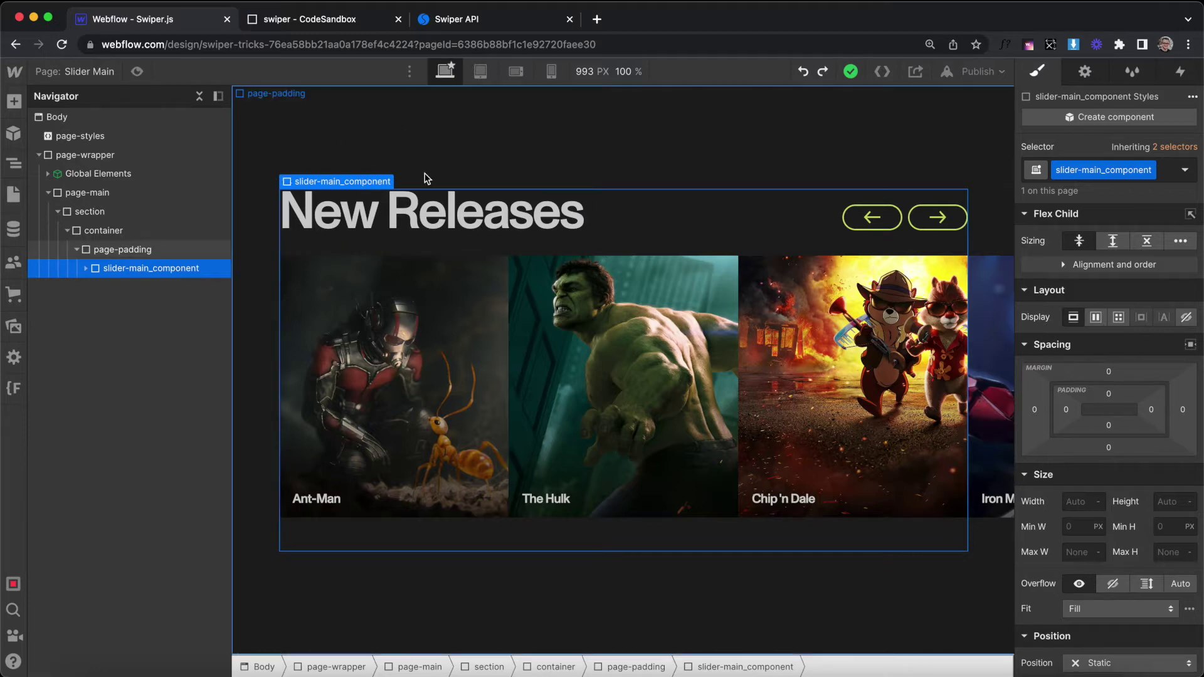
Add a Div Block inside slider-main_bottom-wrapper with the class swiper-bullet-wrapper and the combo class is-slider-main.
click(86, 269)
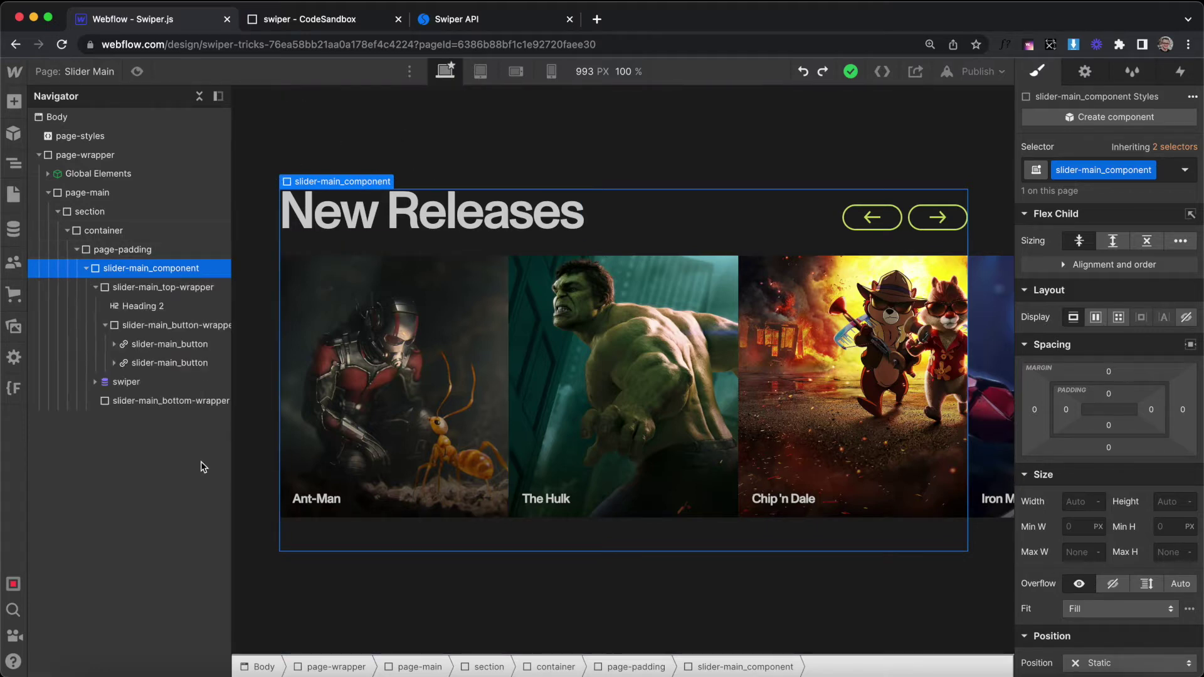
click(168, 402)
key(super+e)
text(div)
key(Return)
key(super+Return)
text(swi)
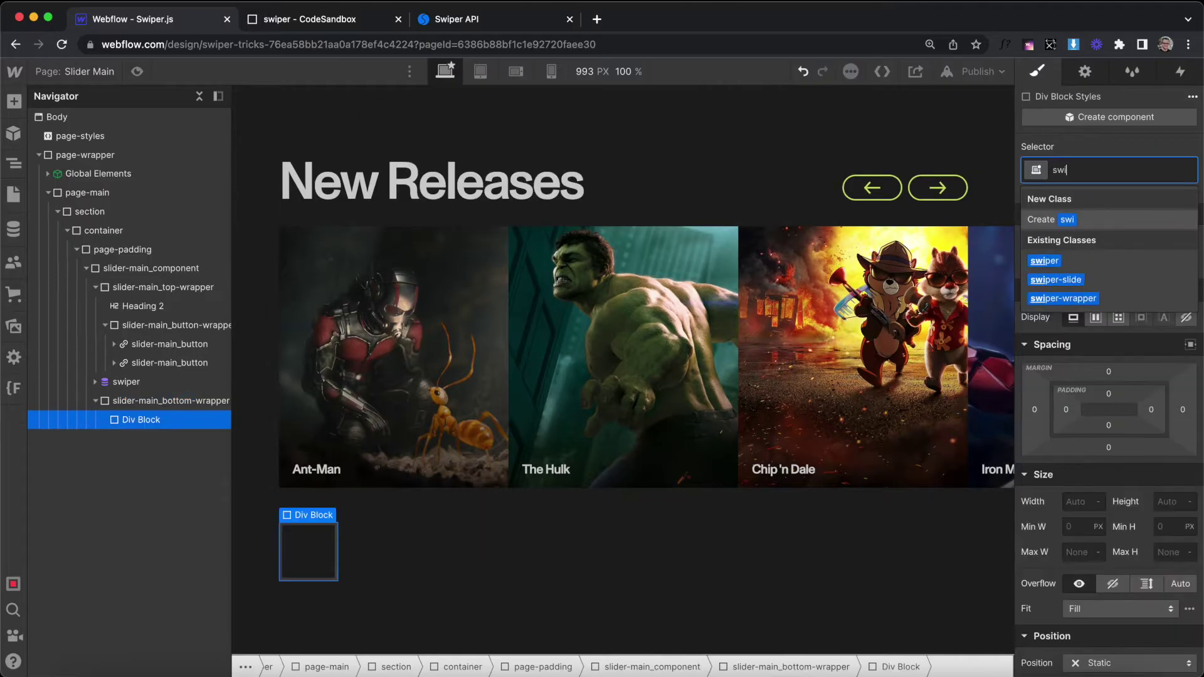
text(per-bullet-wrapper)
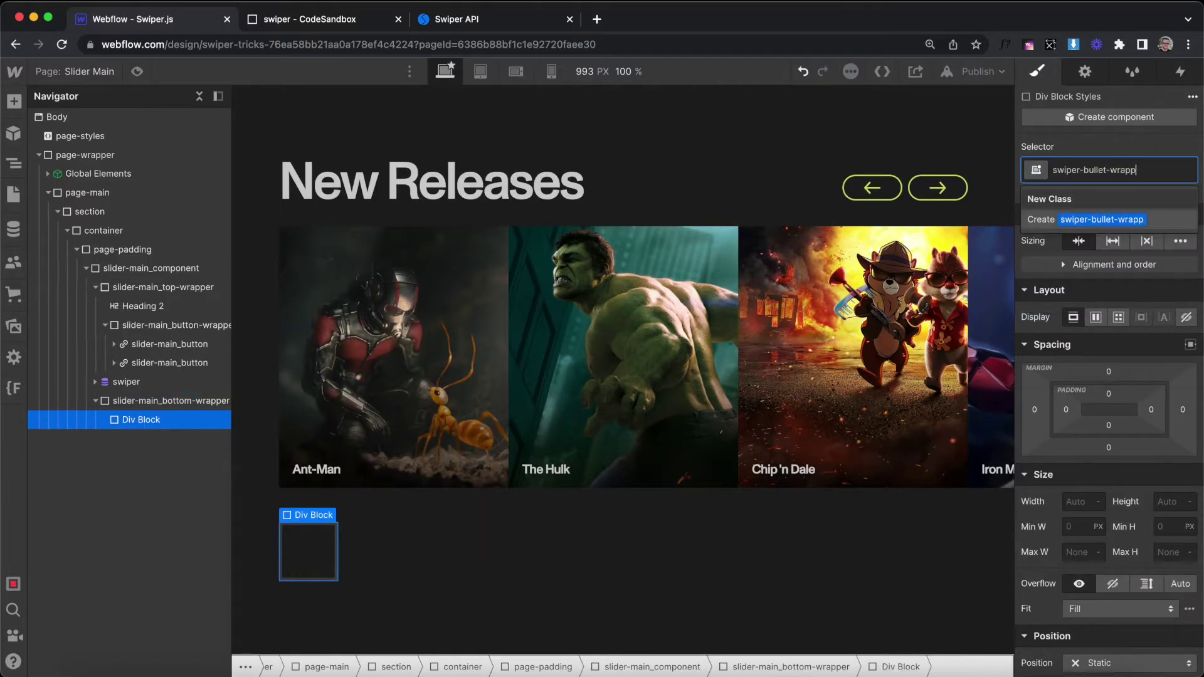
key(Return)
click(1154, 175)
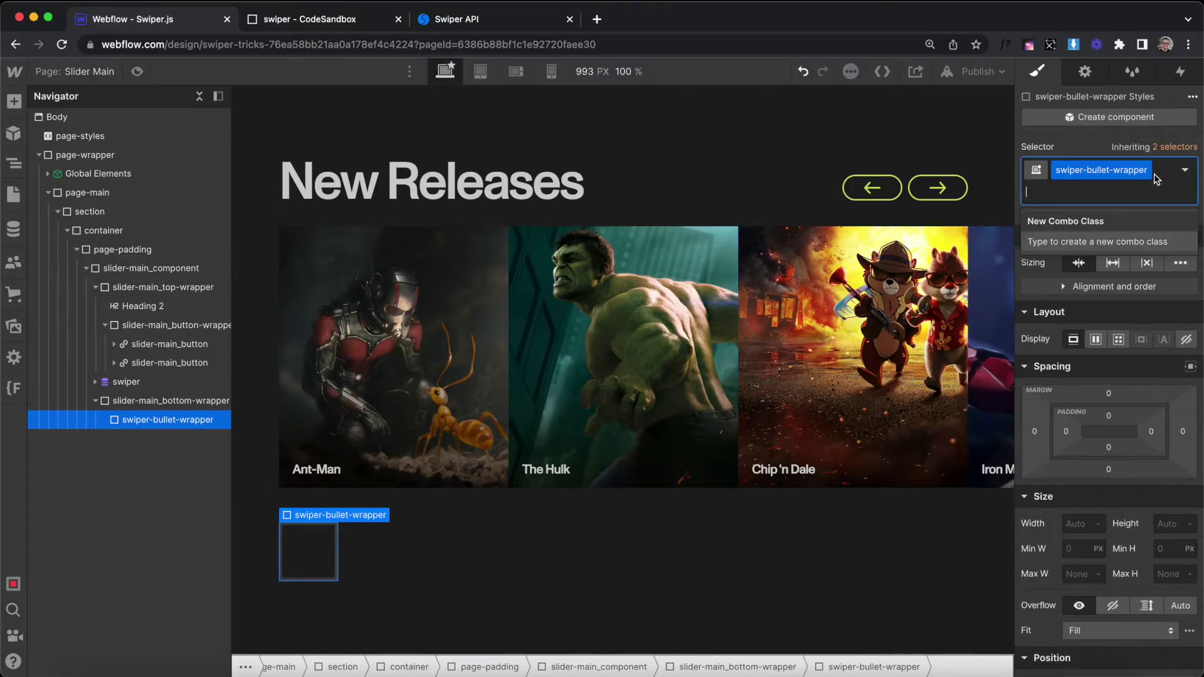
text(is-slider-main)
key(Return)
Lay out the swiper-bullet-wrapper as horizontal flex with centred alignment, a 0.5em gap and wrapping children.
click(1096, 339)
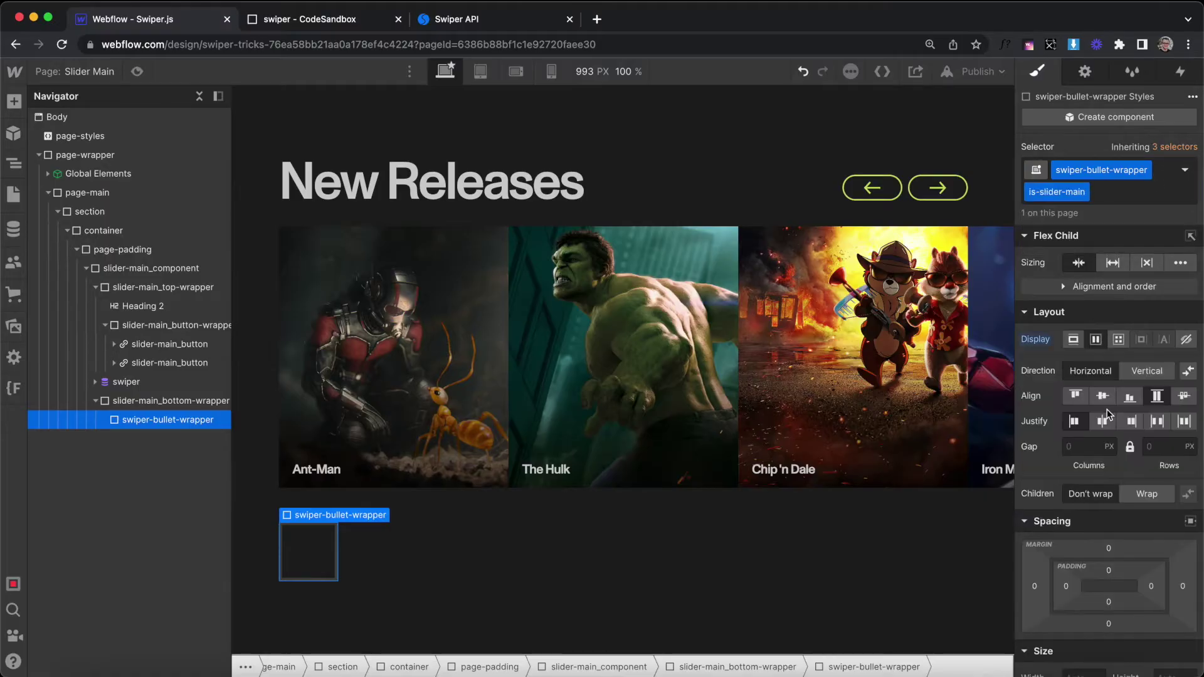
click(1084, 448)
text(0.5em)
click(1145, 495)
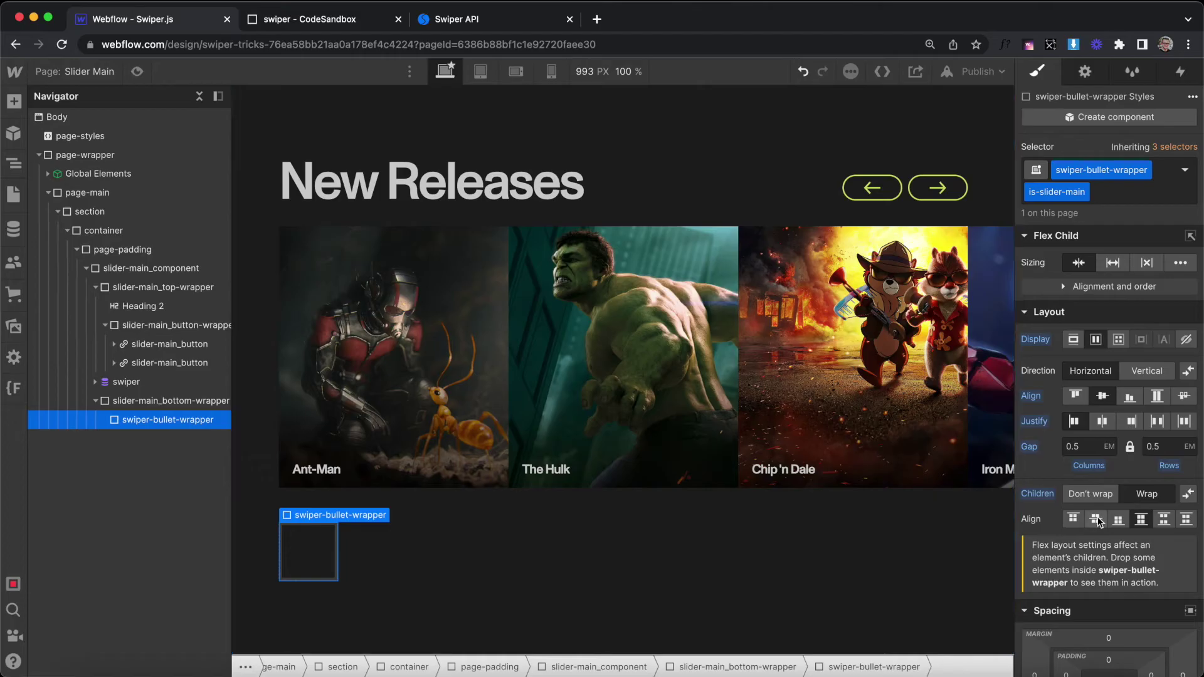
Add a Div Block inside the swiper-bullet-wrapper and give it the new class swiper-bullet.
key(super+e)
text(div)
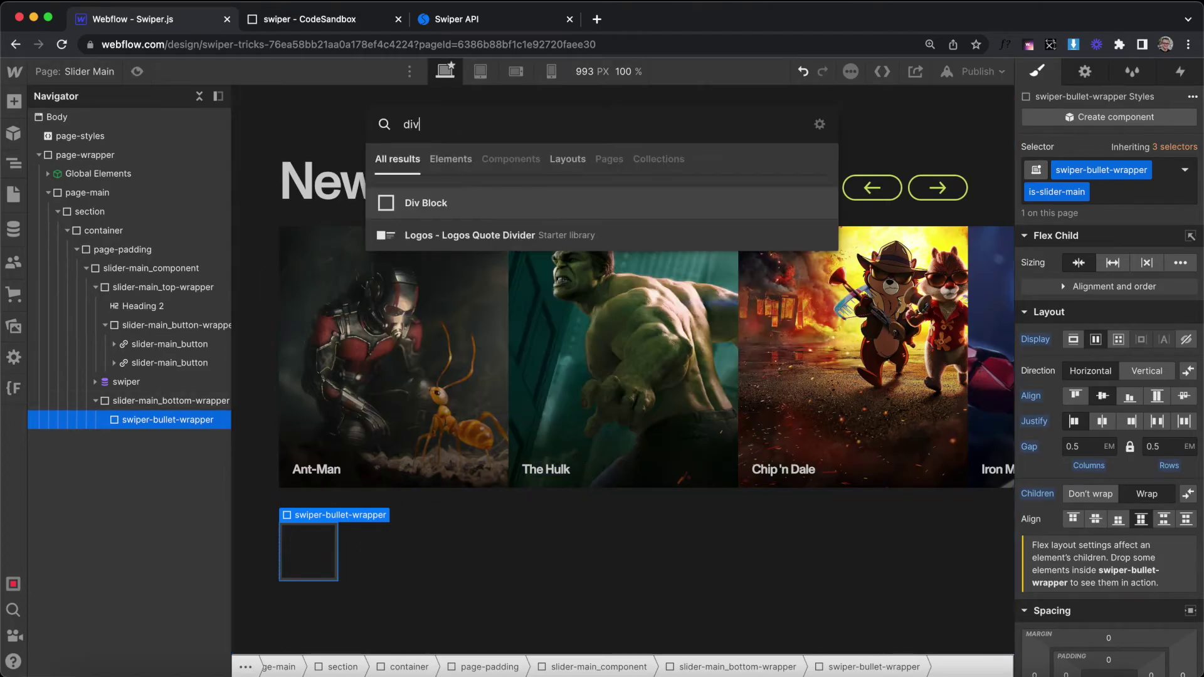
key(Return)
key(super+Return)
text(swiper-bullet)
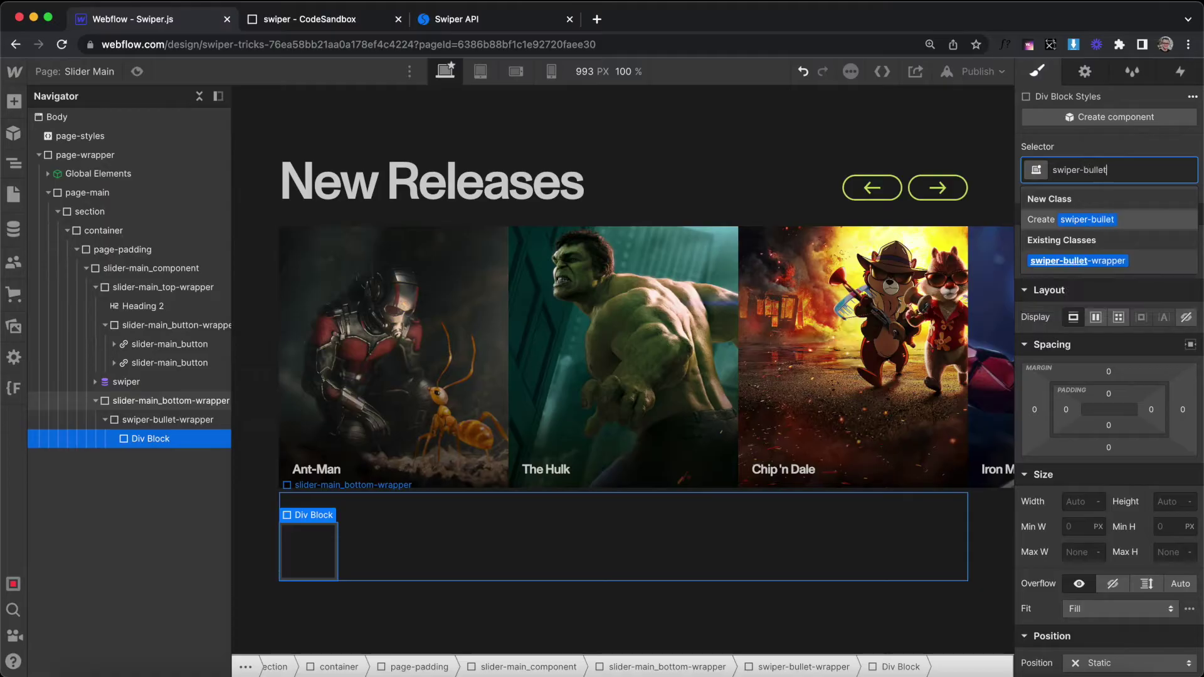
key(Return)
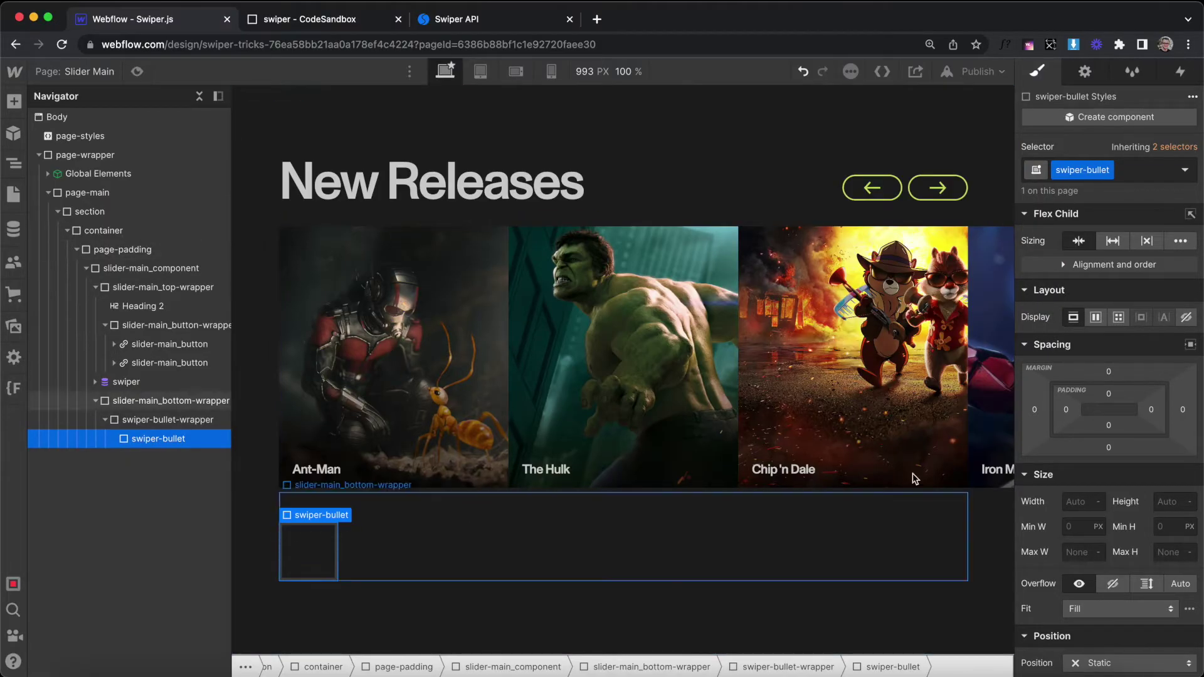
Set the swiper-bullet's width to 1.25em and its minimum height to 1.25em.
click(1090, 498)
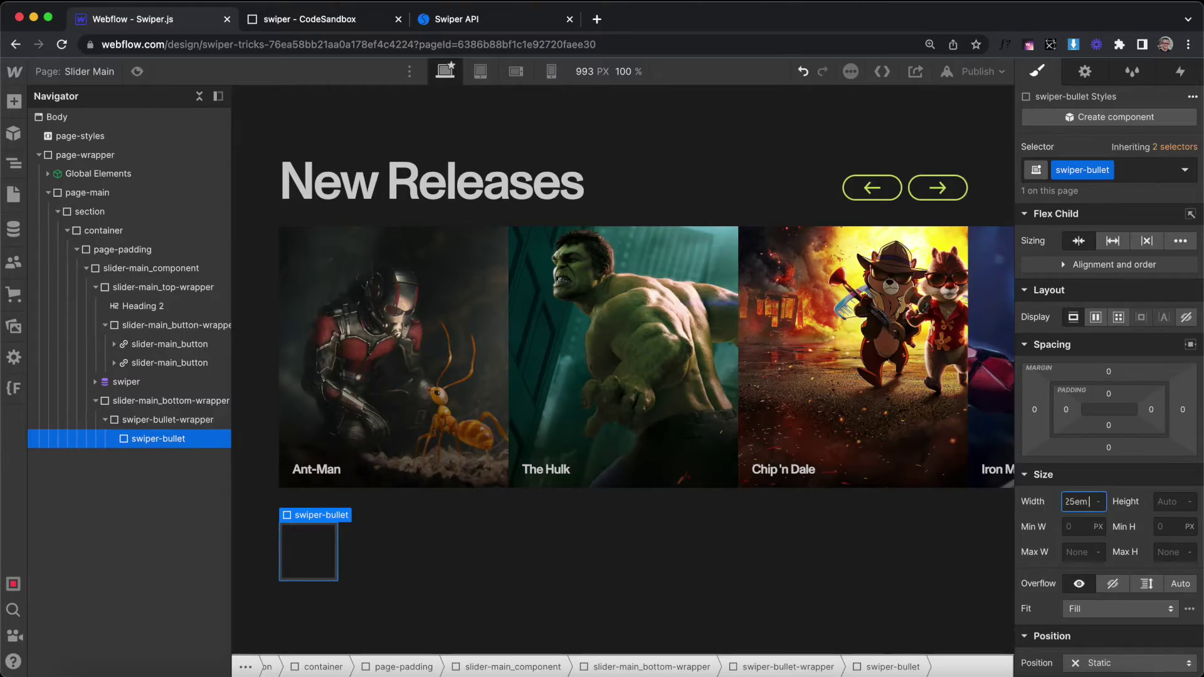
text(1.25em)
key(Return)
click(1174, 527)
text(2)
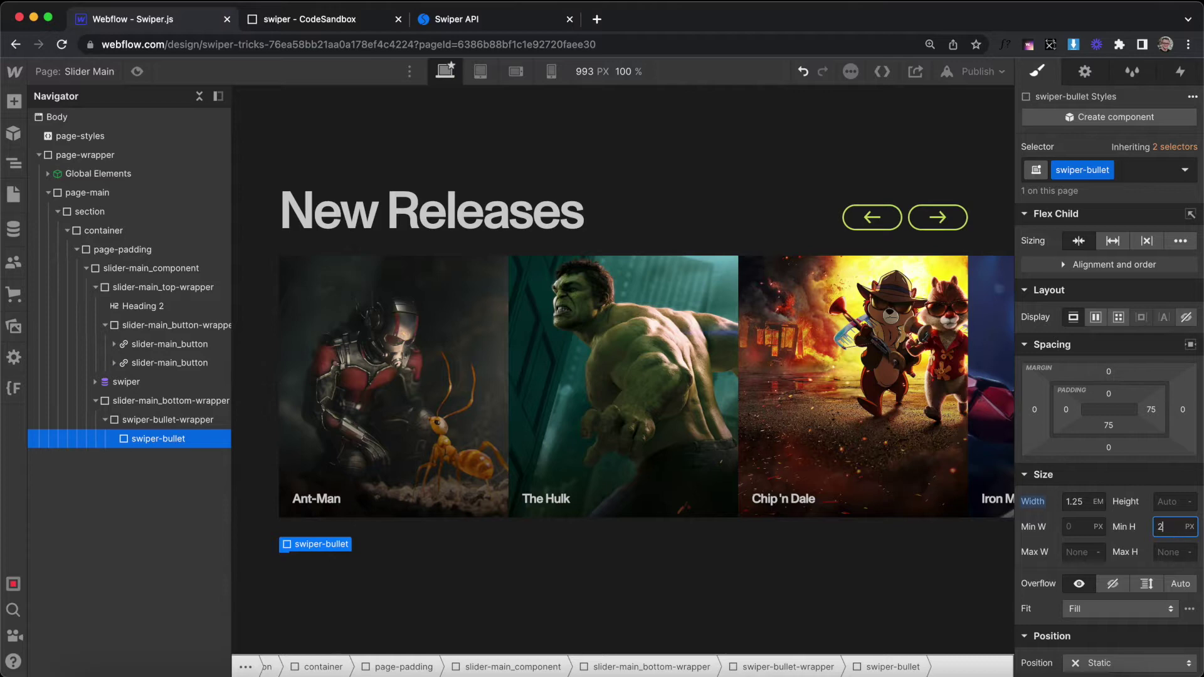
key(BackSpace)
text(1.25em)
key(Return)
Give the swiper-bullet a 50% border radius and a black background color.
scroll(1136, 526, down, 10)
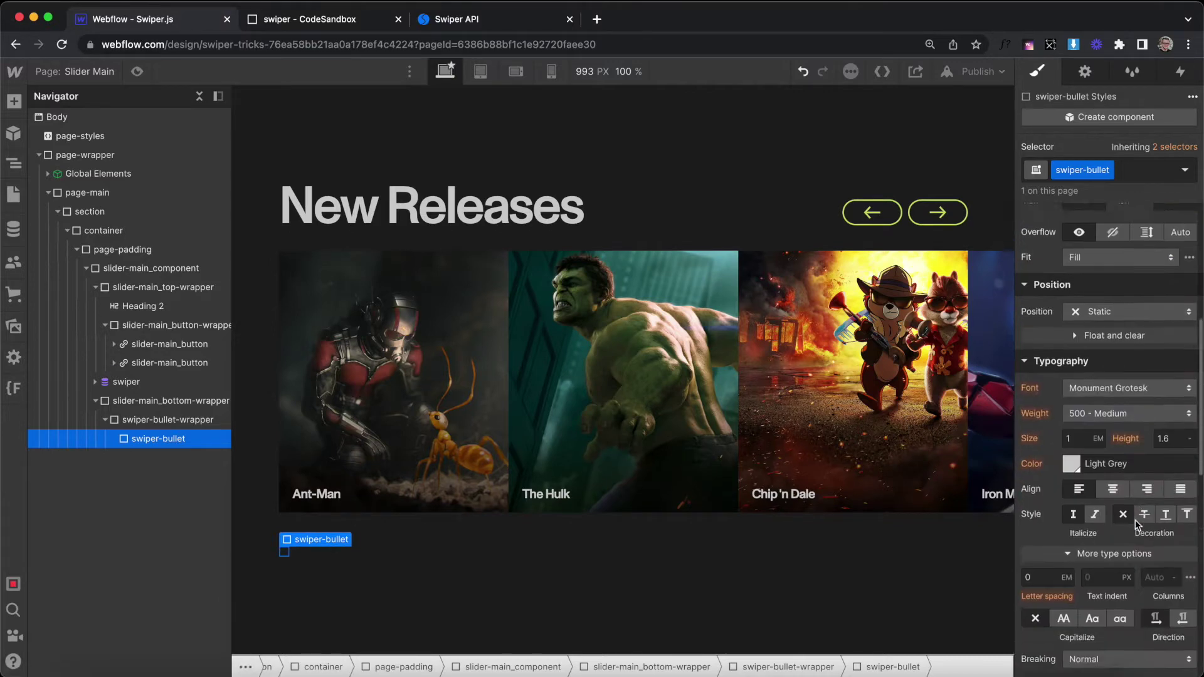
click(1179, 404)
text(505)
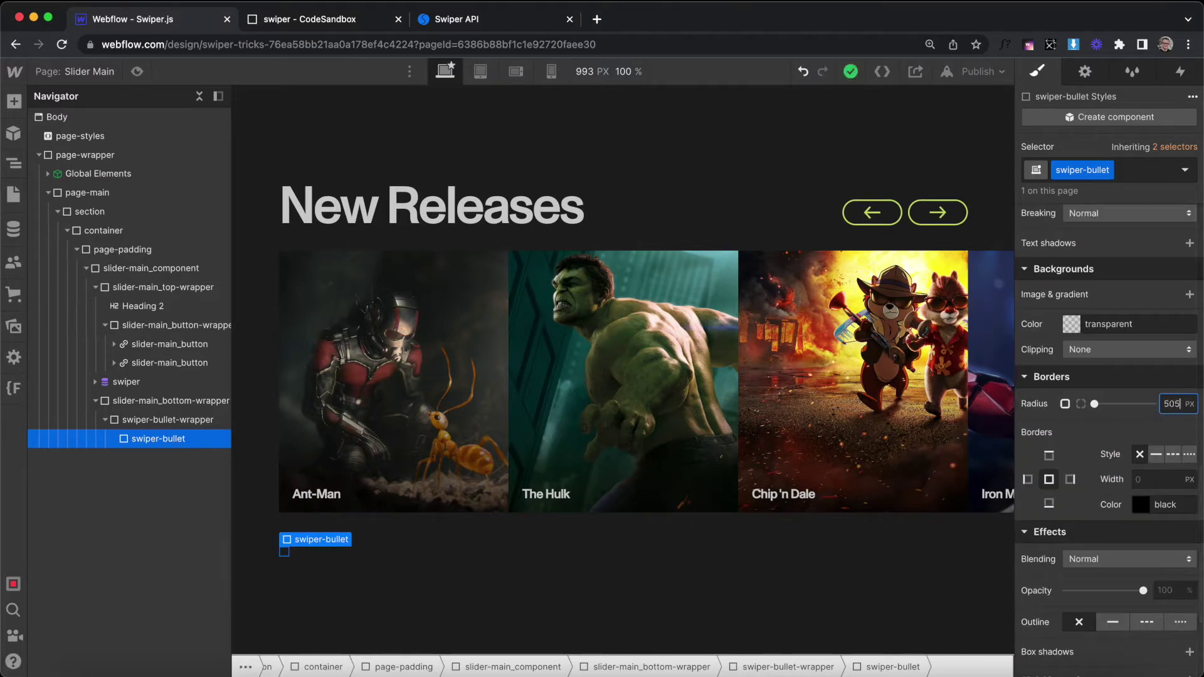
key(BackSpace)
key(Return)
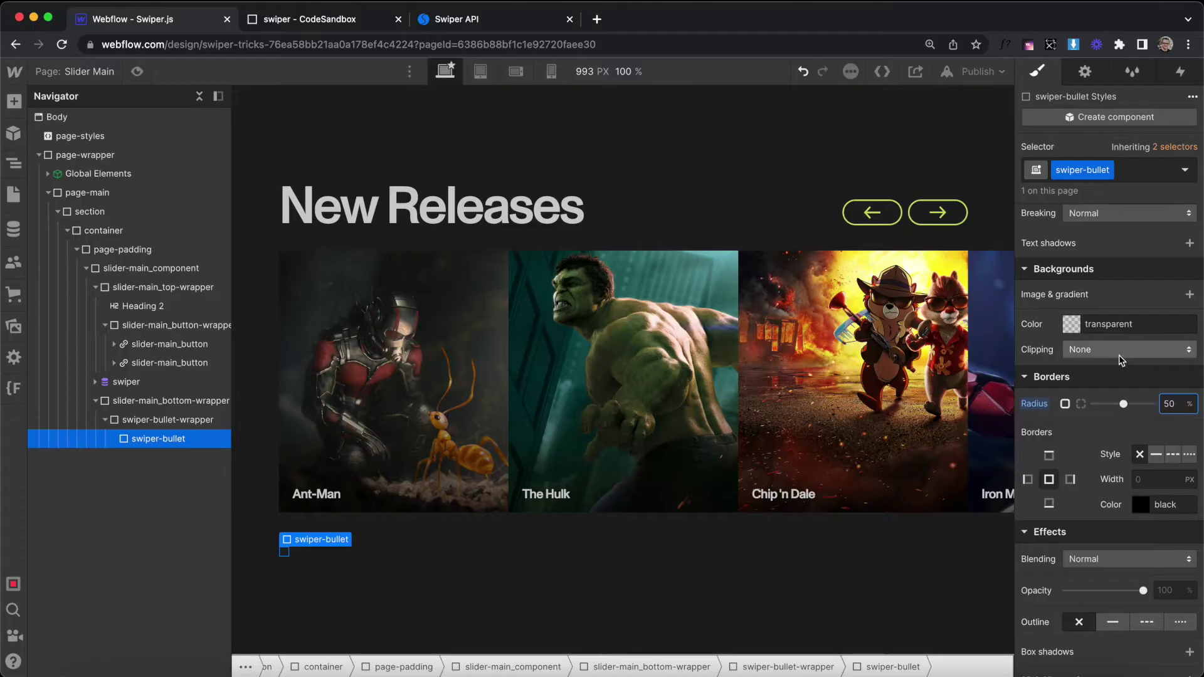
click(1110, 324)
click(1120, 568)
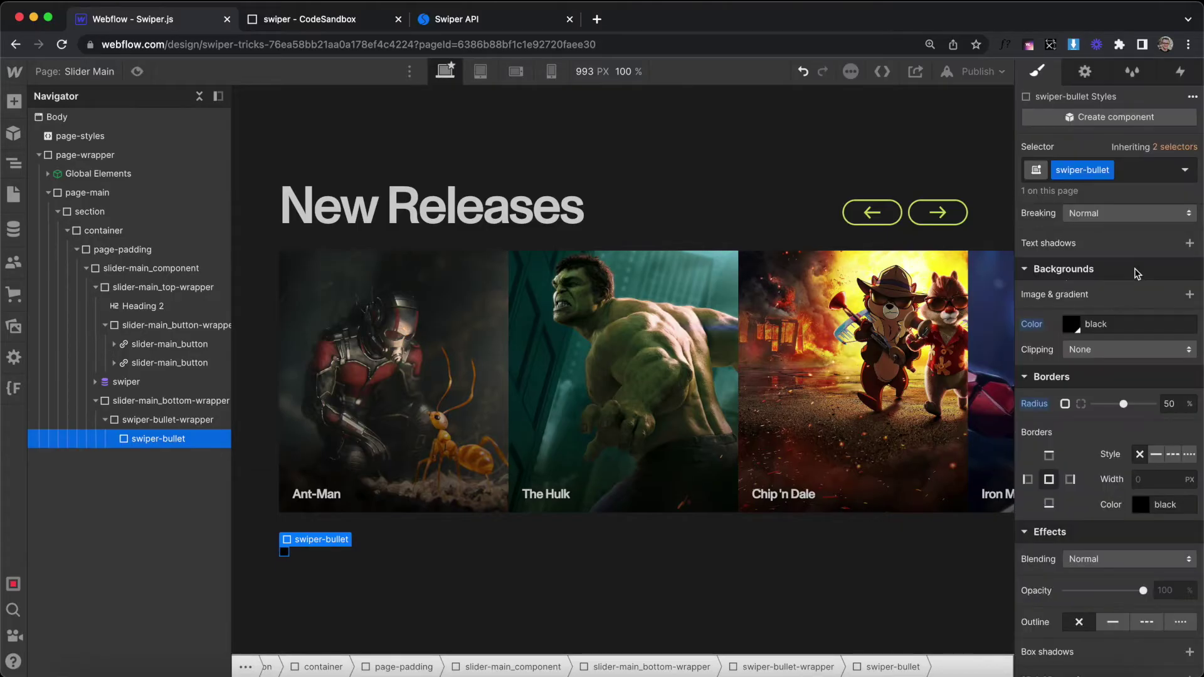
Duplicate the swiper-bullet twice to make three bullets in the swiper-bullet-wrapper.
right_click(336, 543)
click(386, 505)
right_click(328, 540)
click(410, 507)
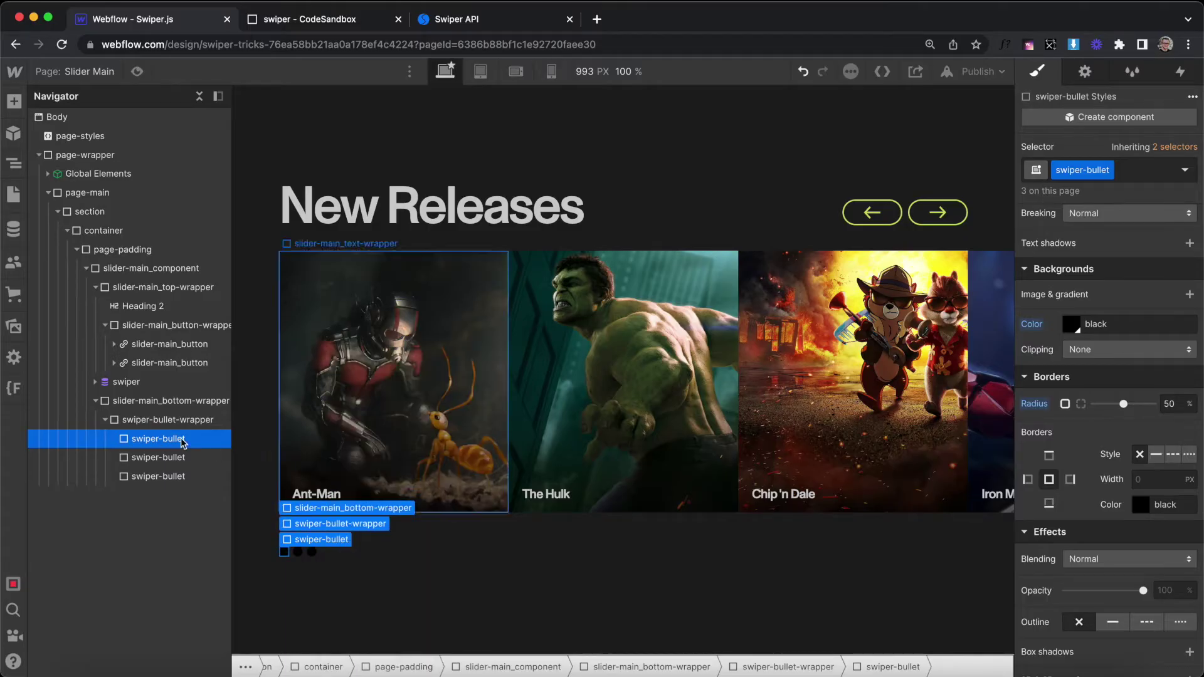
Add the combo class is-active to the first swiper-bullet and set its background color to Yellow Green.
click(1132, 179)
text(is-active)
key(Return)
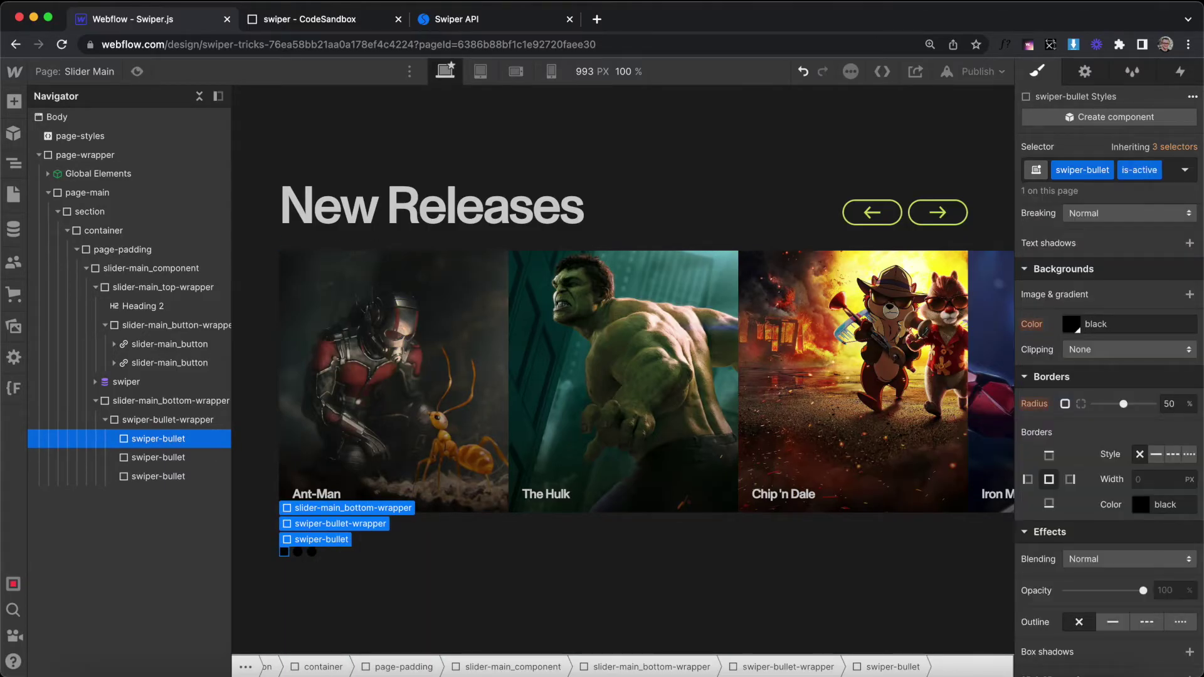
click(1072, 324)
click(1097, 567)
key(Escape)
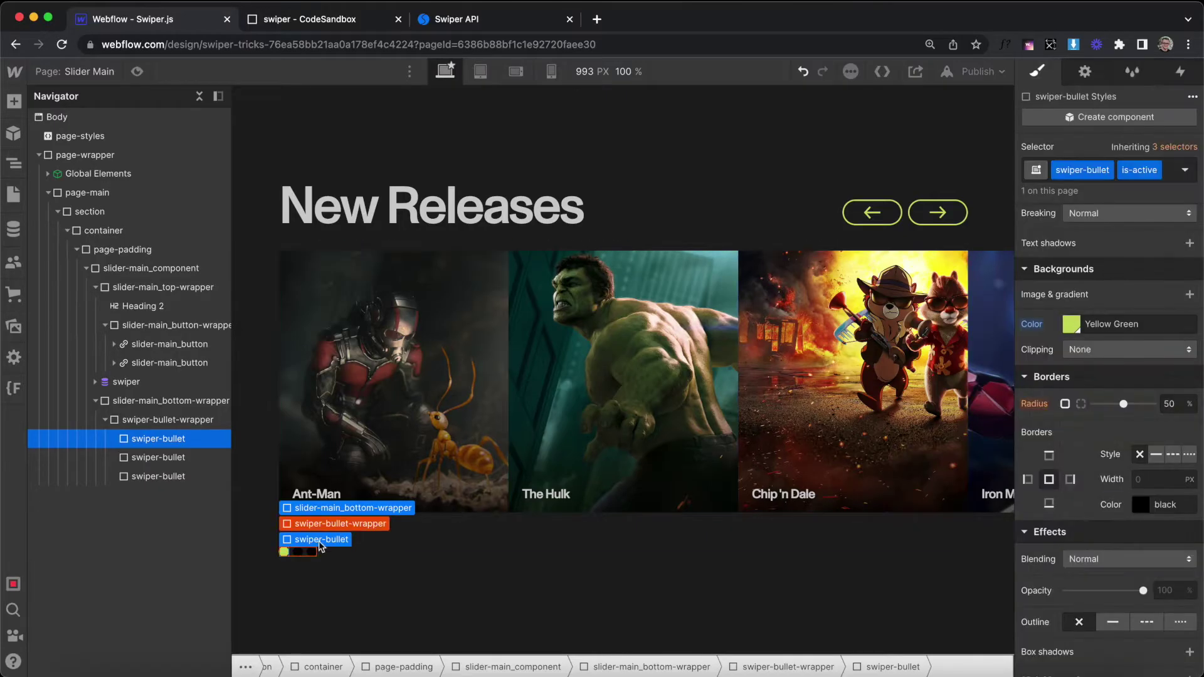
click(297, 552)
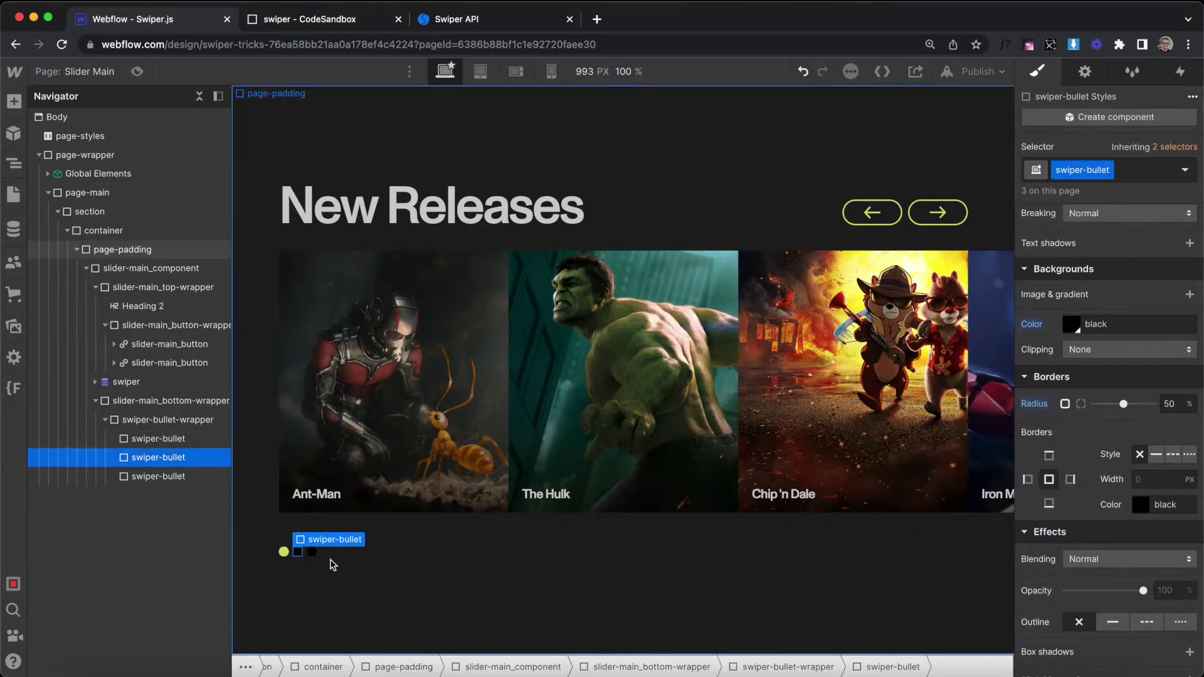
click(161, 439)
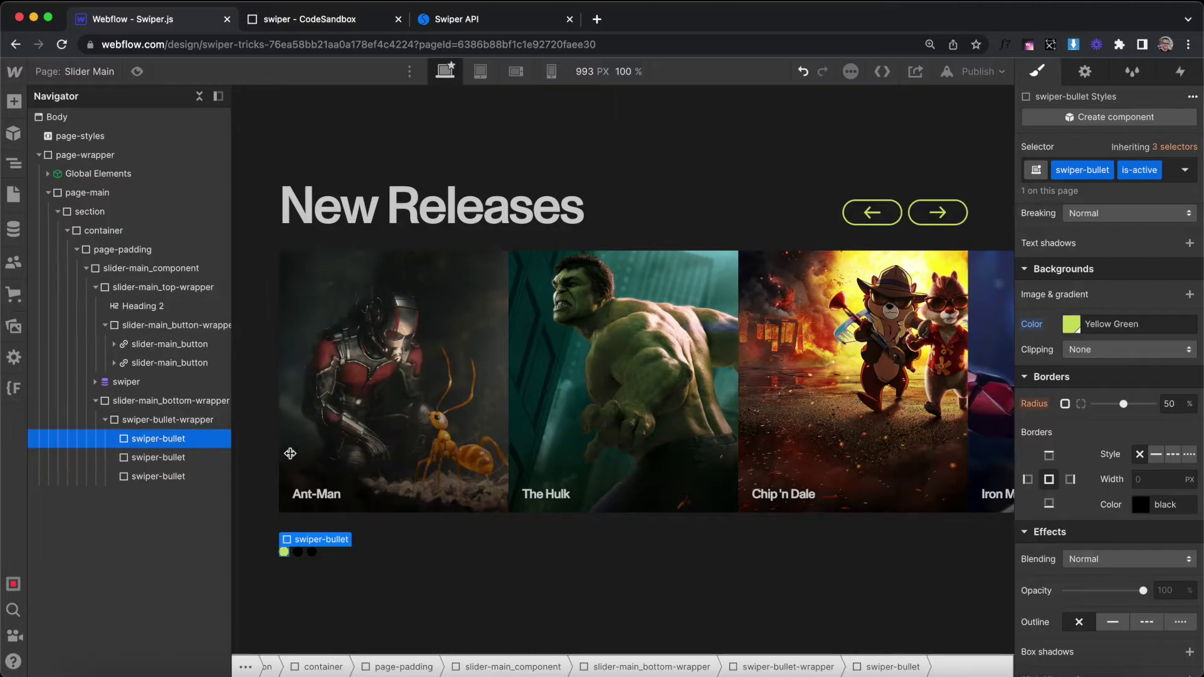
click(311, 552)
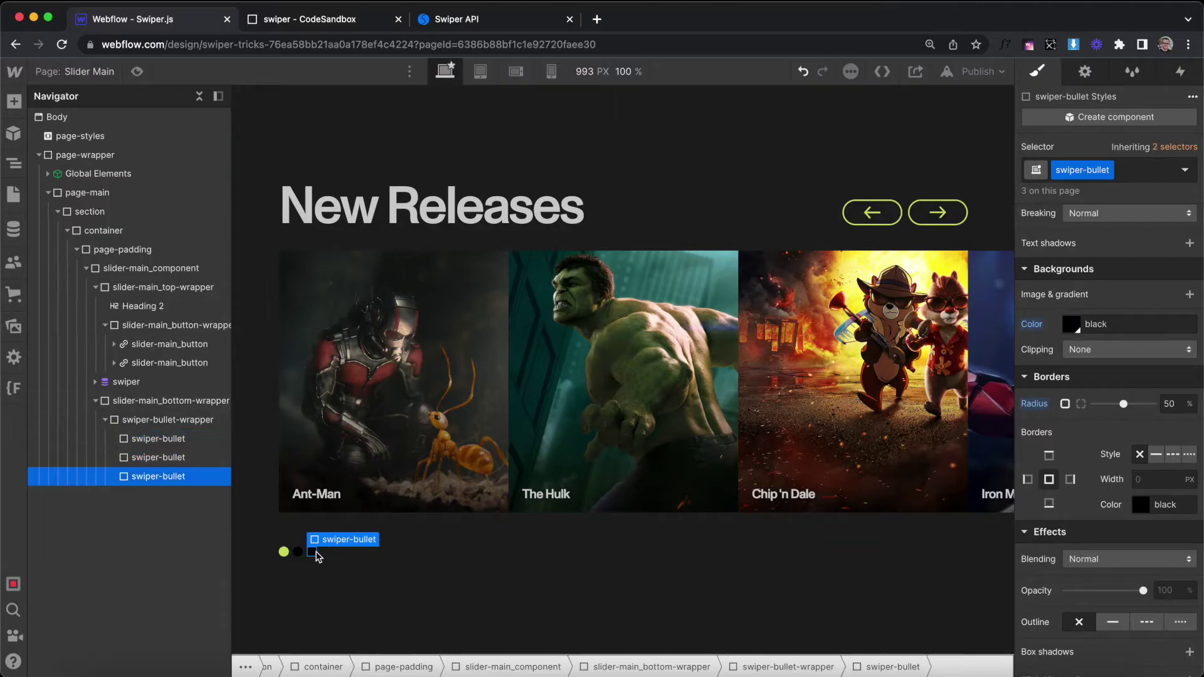
Add another Div Block to slider-main_bottom-wrapper with the class swiper-drag-wrapper and the combo class is-slider-main.
click(405, 547)
key(super+k)
text(div)
key(Return)
key(super+Return)
text(sw)
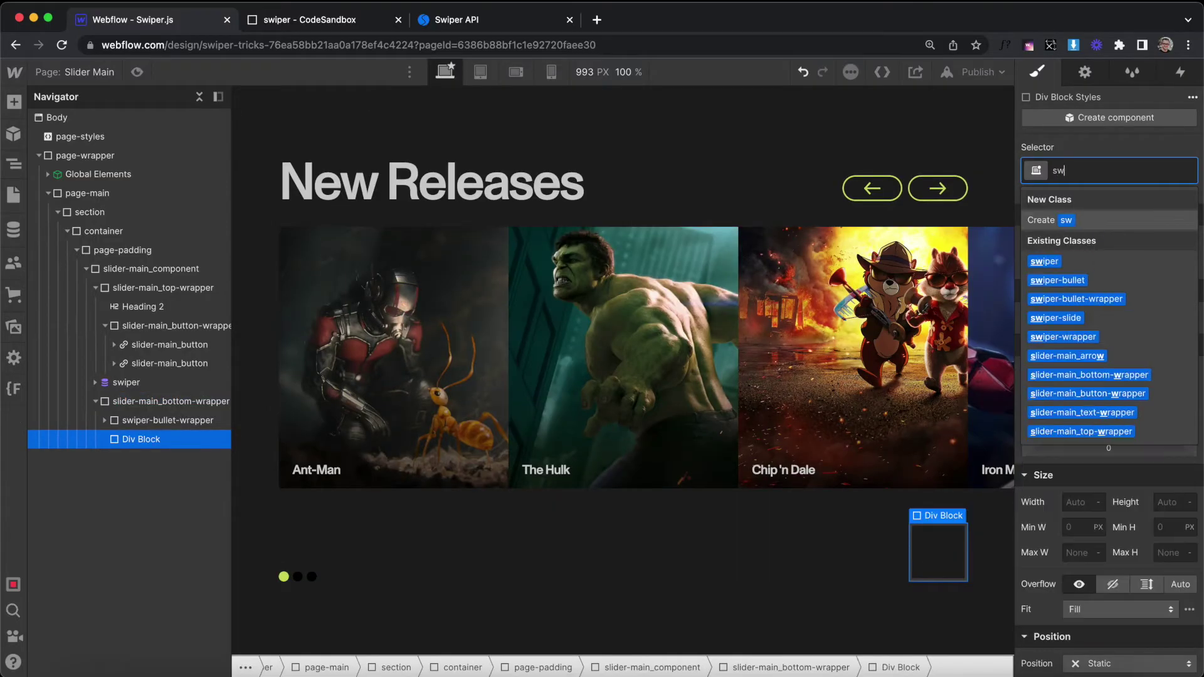
text(iper-drag-wrapper)
key(Return)
key(super+Return)
text(is-slider-main)
key(Return)
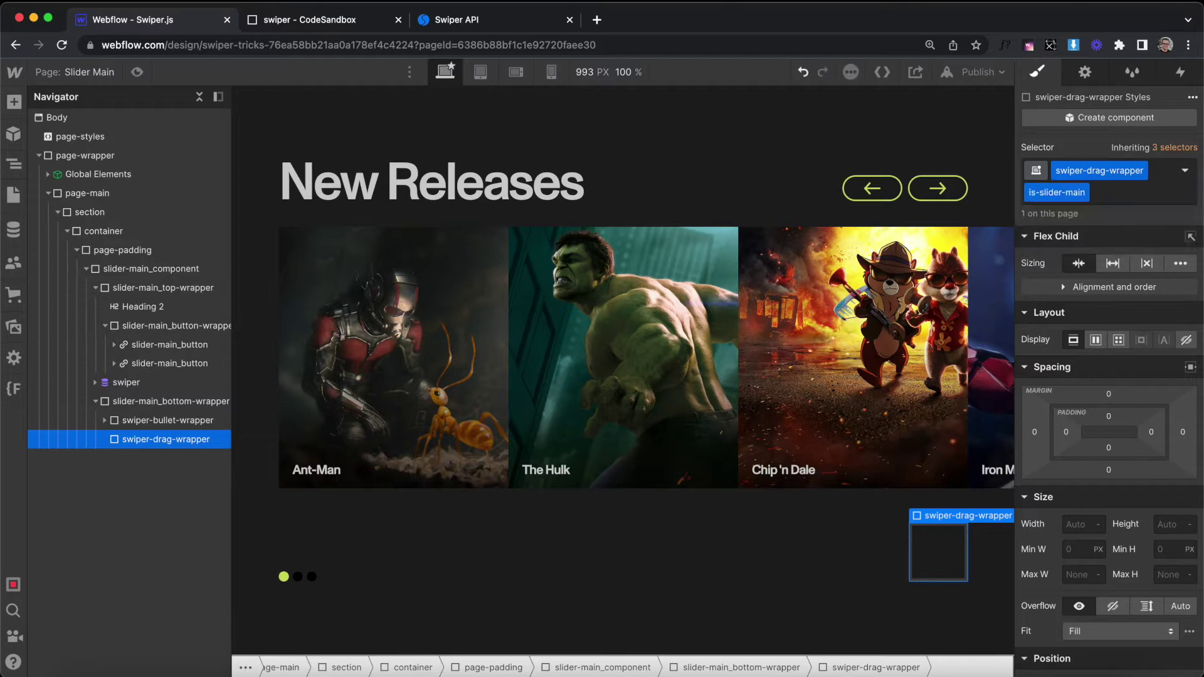
Size the swiper-drag-wrapper, giving it a maximum width of 100% and a height of 0.9.
click(1078, 524)
key(Return)
click(1080, 575)
text(100%)
click(1166, 527)
text(0.9)
Give the swiper-drag-wrapper a 100vw border radius and a black background color.
scroll(1137, 572, down, 10)
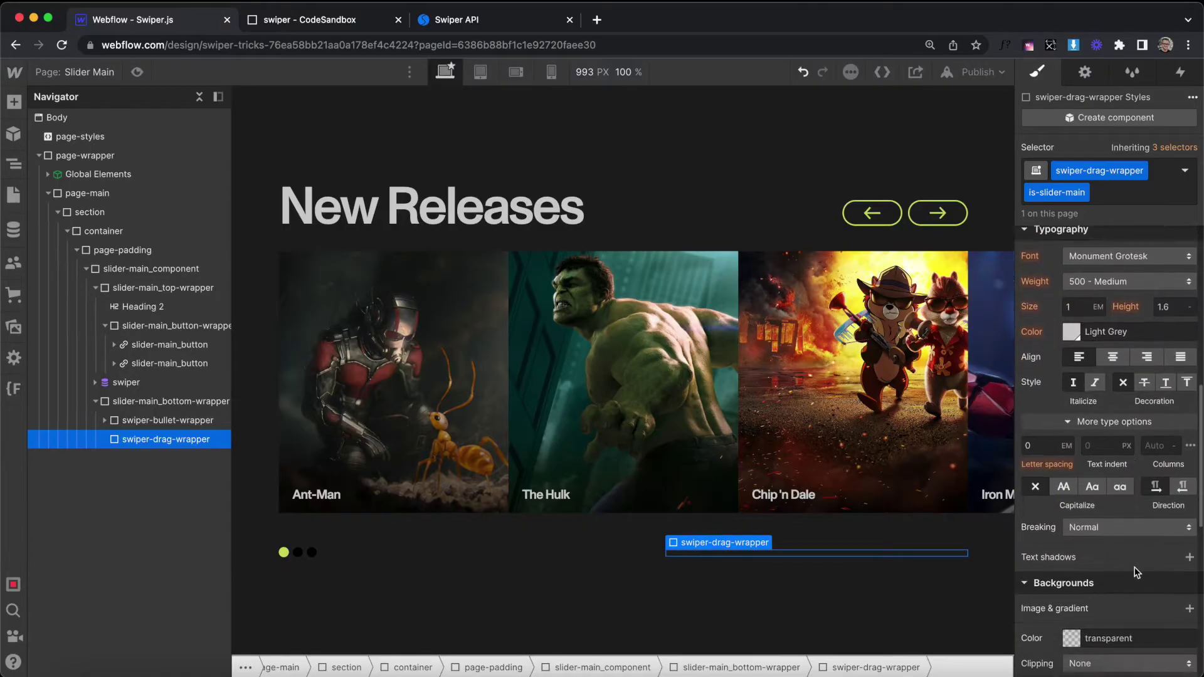
text(100vw)
key(Return)
click(1073, 439)
click(1120, 411)
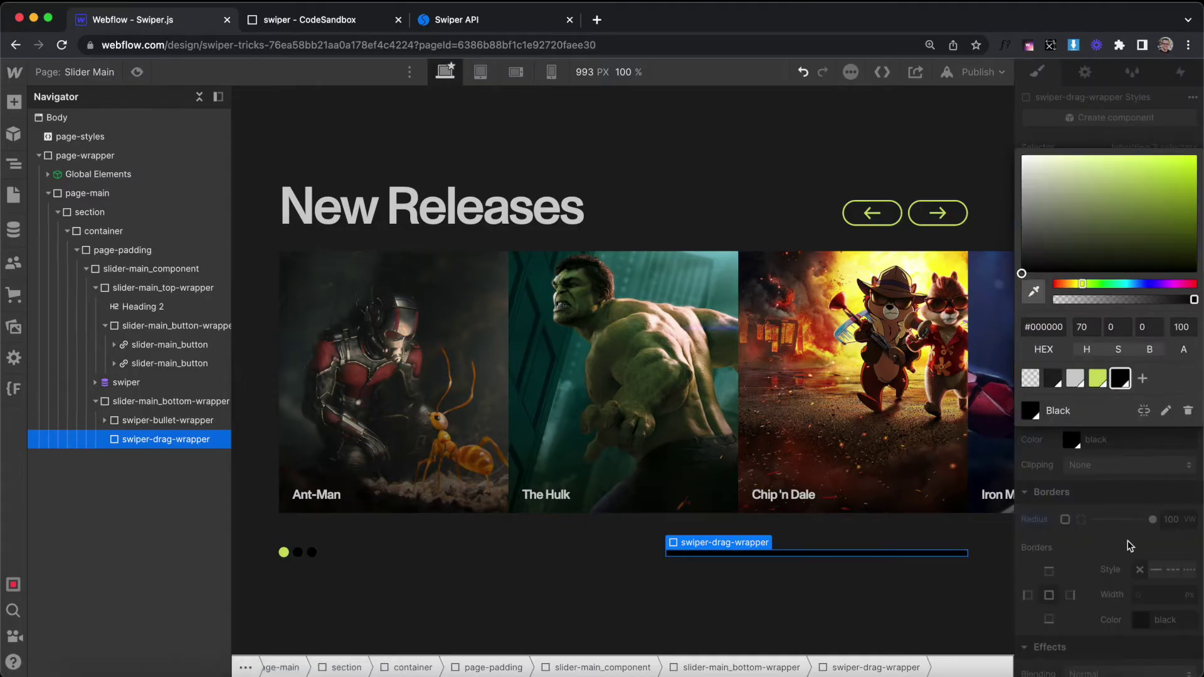
click(838, 536)
Add a Div Block inside swiper-drag-wrapper with the class swiper-drag and the combo class is-slider-main.
key(super+e)
text(di)
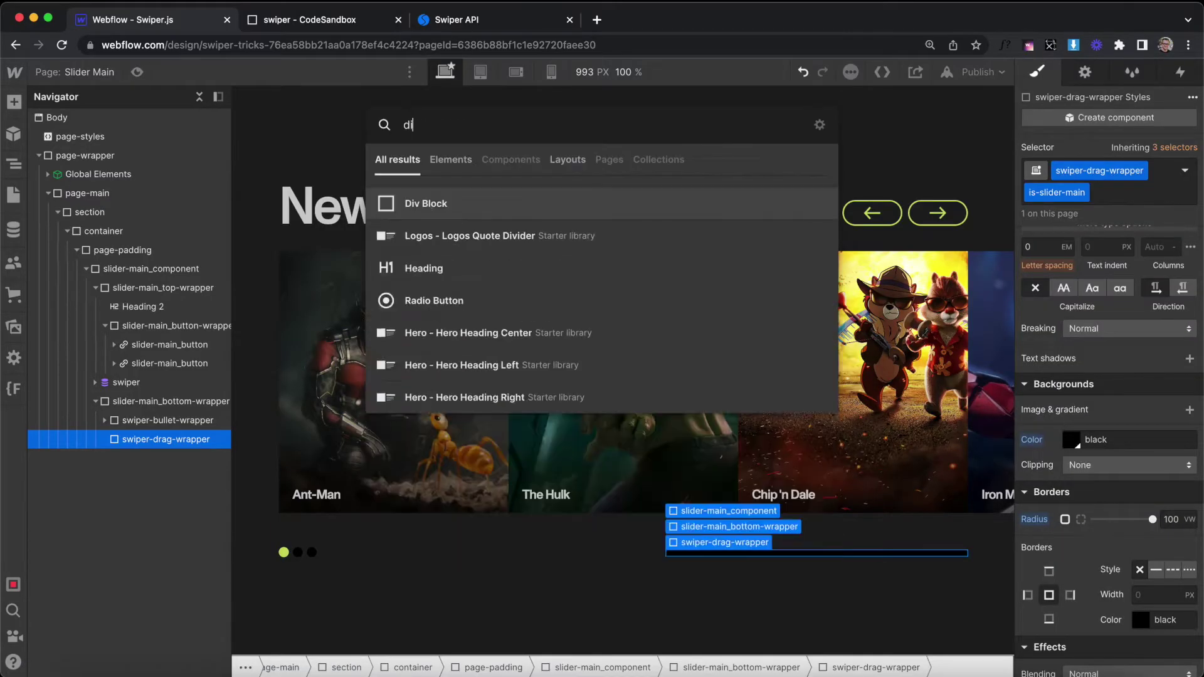
key(Return)
key(super+Return)
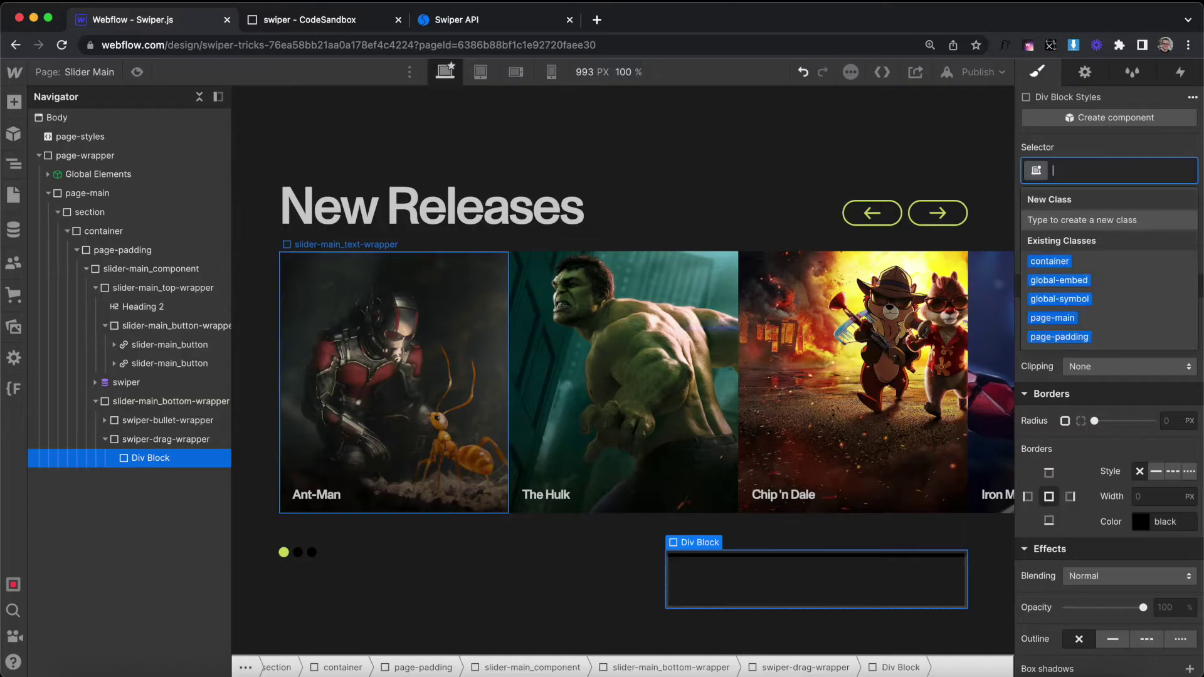
text(swiper-drag)
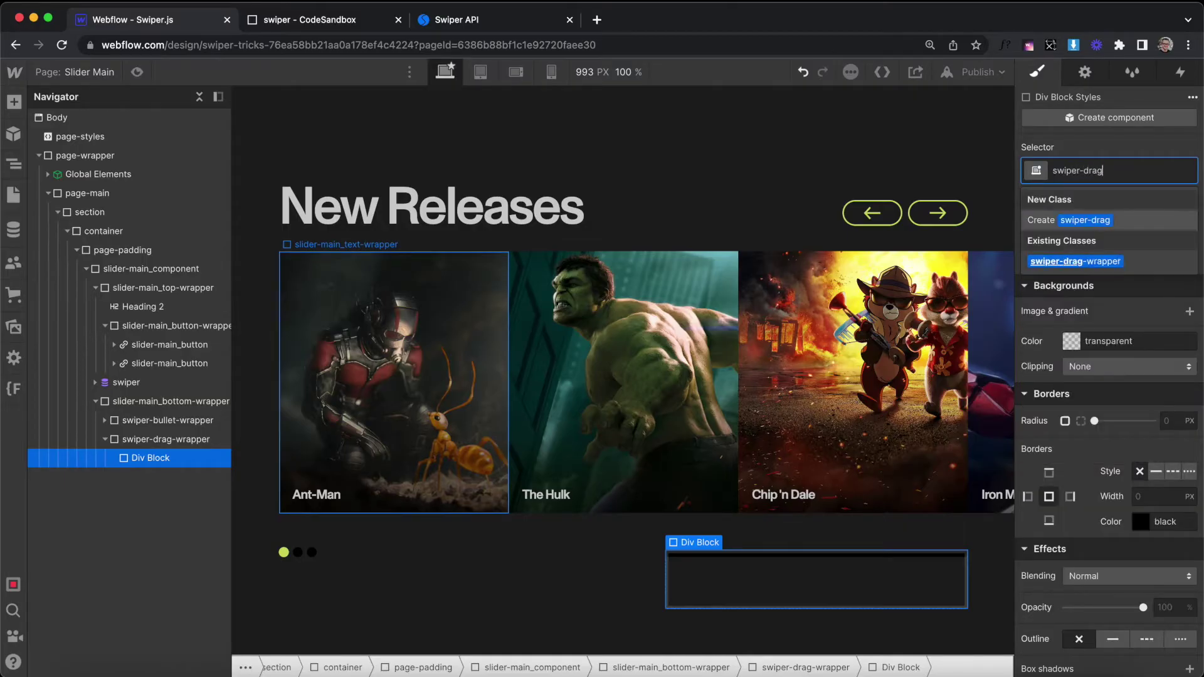
key(Return)
text(is-slider-main)
key(Return)
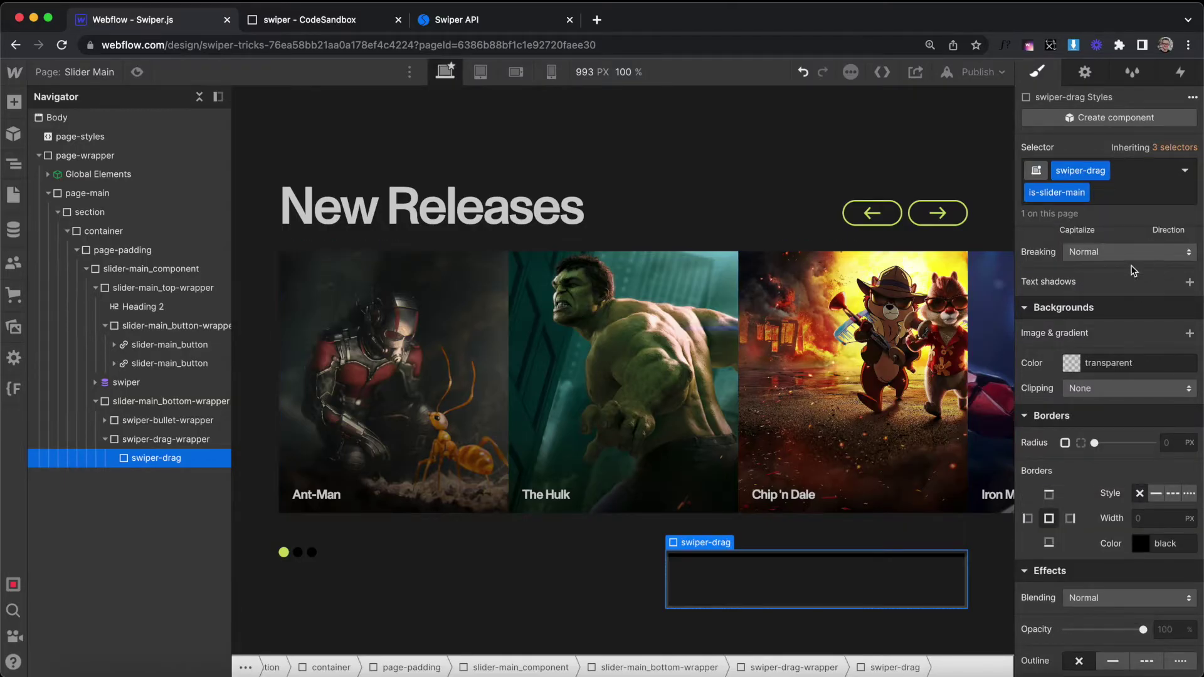
Set the swiper-drag element's width to 7em and its height to 100%.
scroll(1067, 494, up, 10)
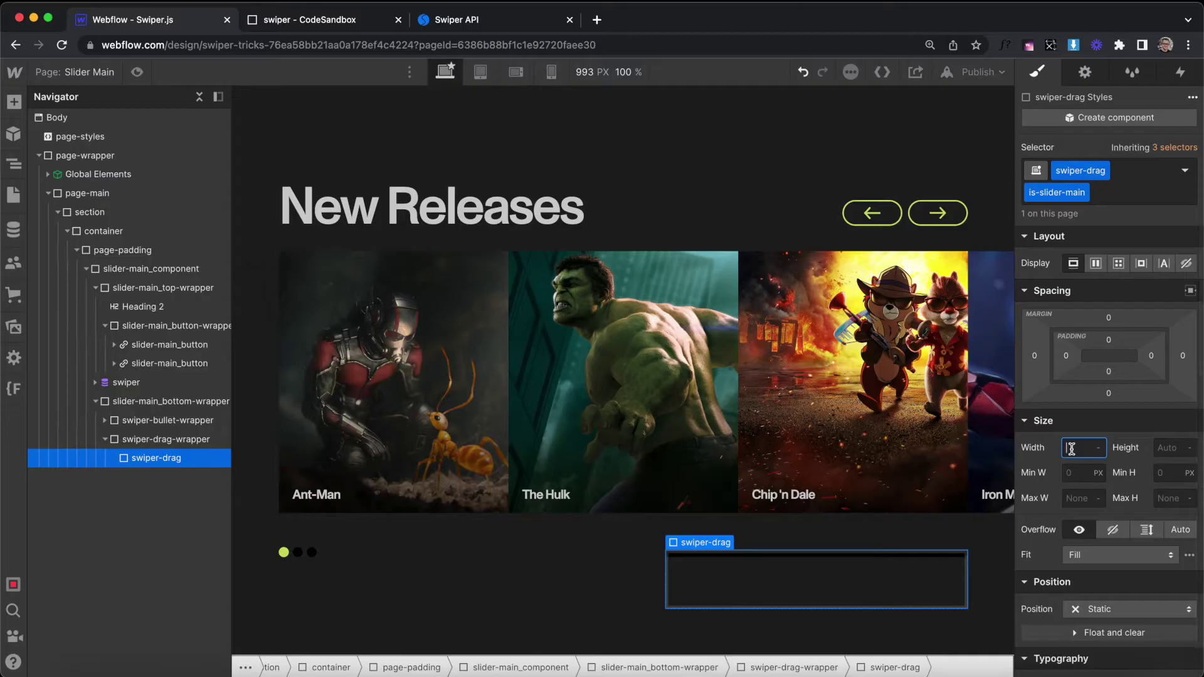
key(Return)
click(1161, 446)
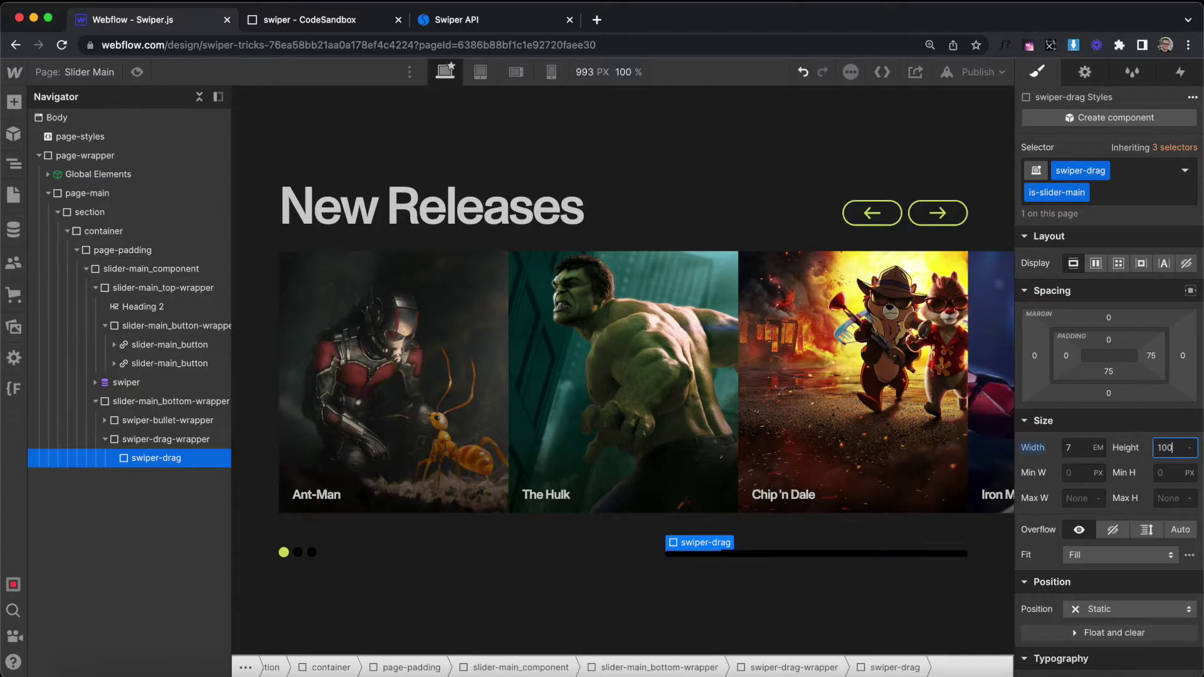
text(100%)
key(Return)
Give the swiper-drag element a 100vw border radius and a Yellow Green background color.
scroll(1082, 456, down, 10)
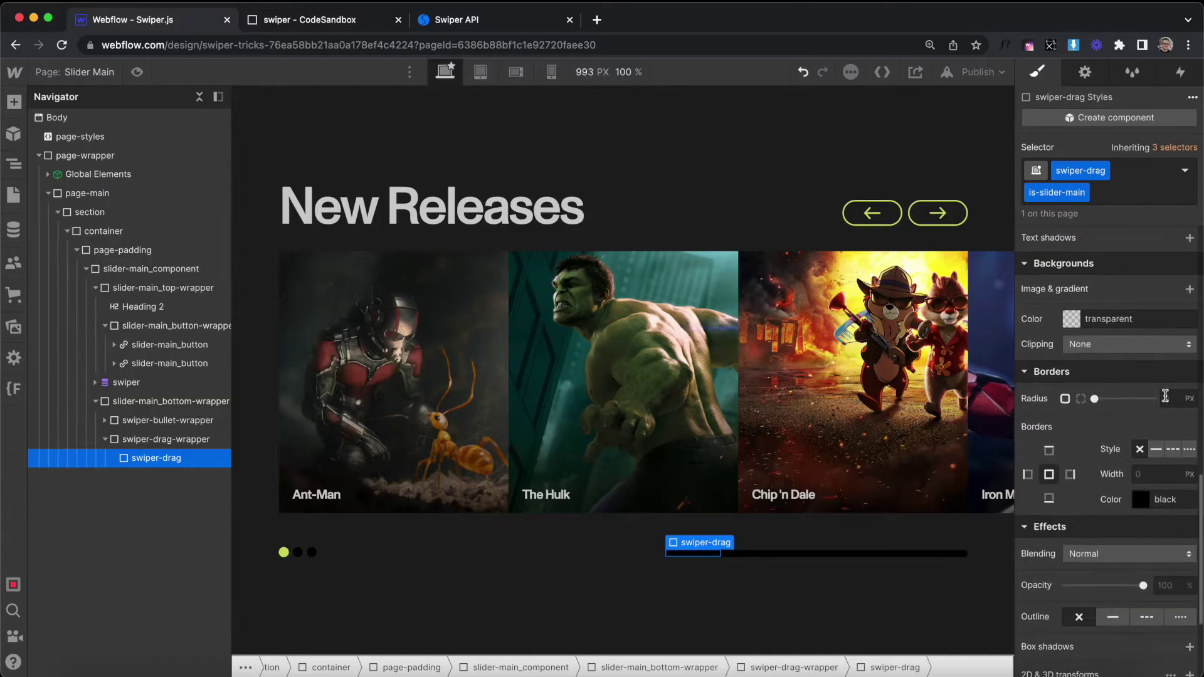
text(100vw)
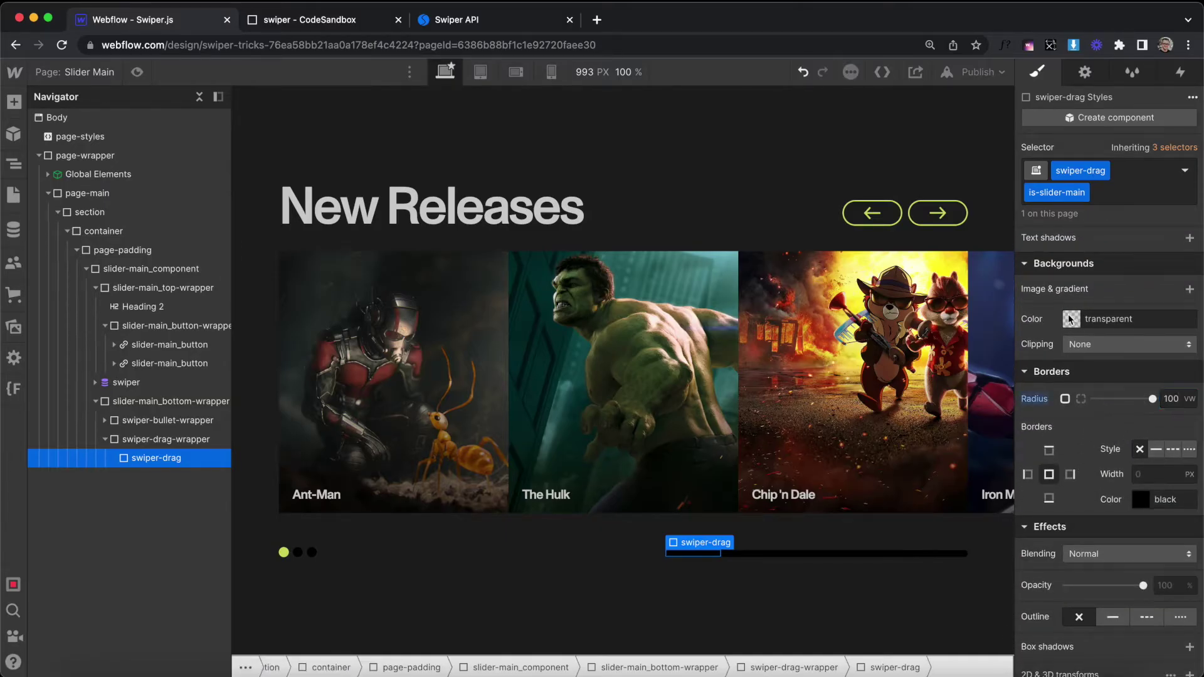
click(1071, 320)
click(1098, 563)
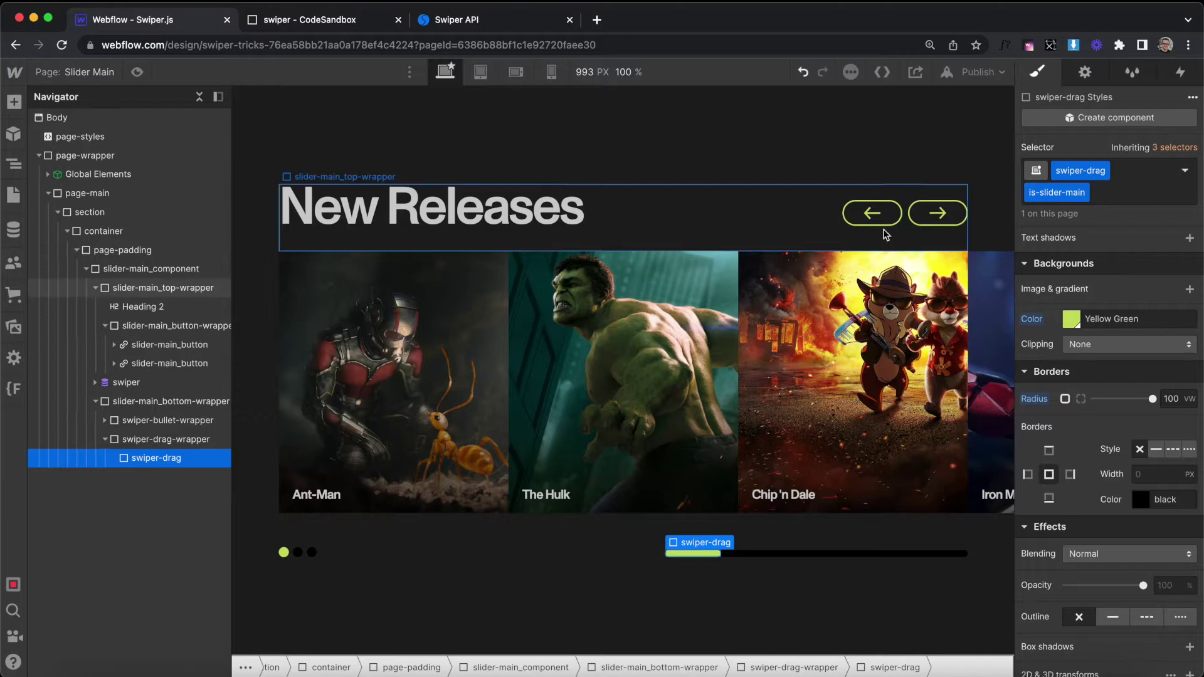
Add the combo class swiper-prev to the back-arrow slider-main_button.
click(889, 225)
click(180, 360)
click(180, 348)
click(1149, 171)
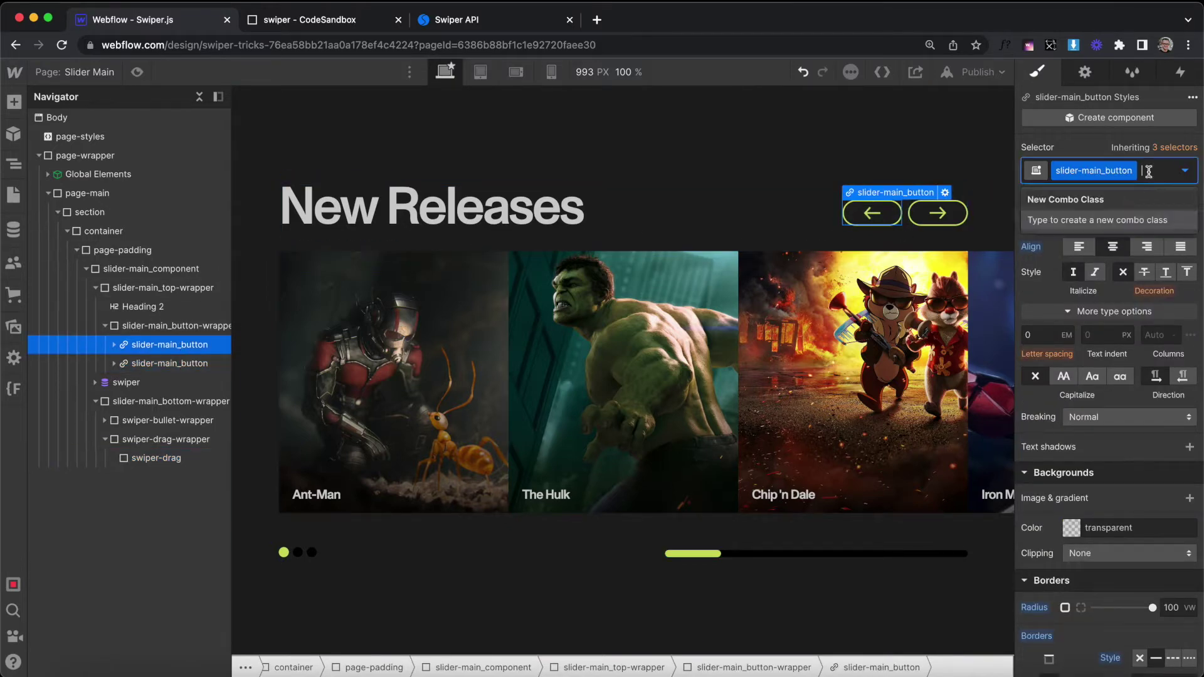
text(swiper-prev)
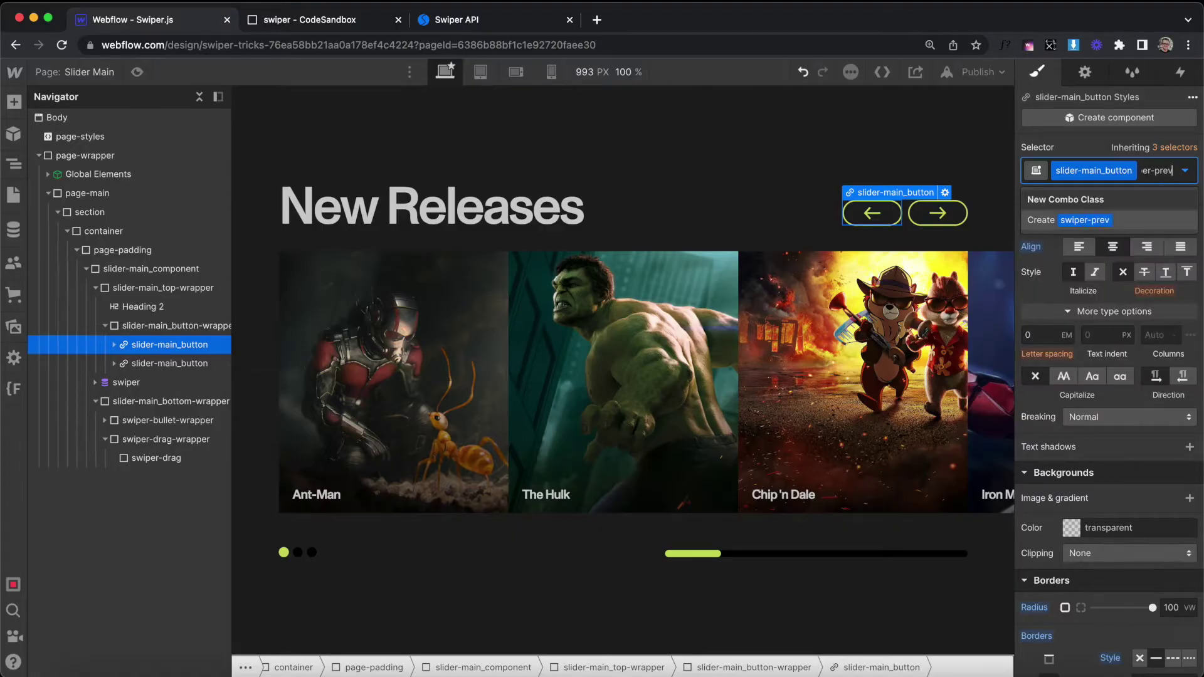
key(Return)
Add the combo class swiper-next to the forward-arrow slider-main_button.
click(937, 213)
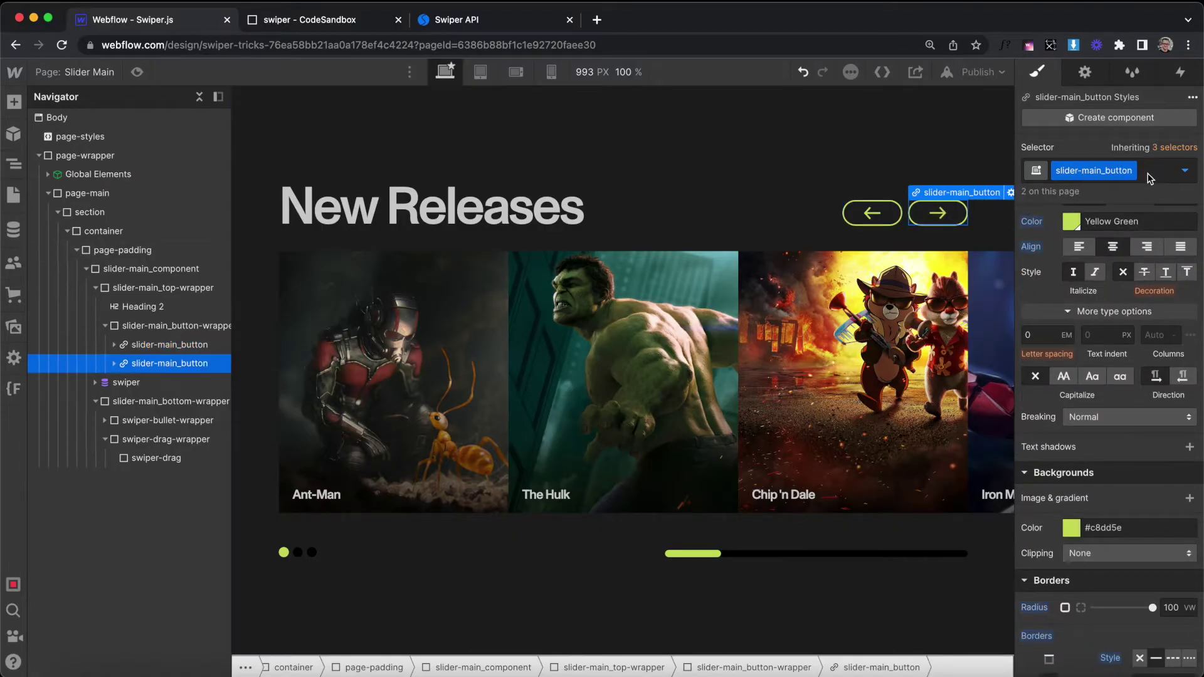
click(1151, 174)
text(swiper-next)
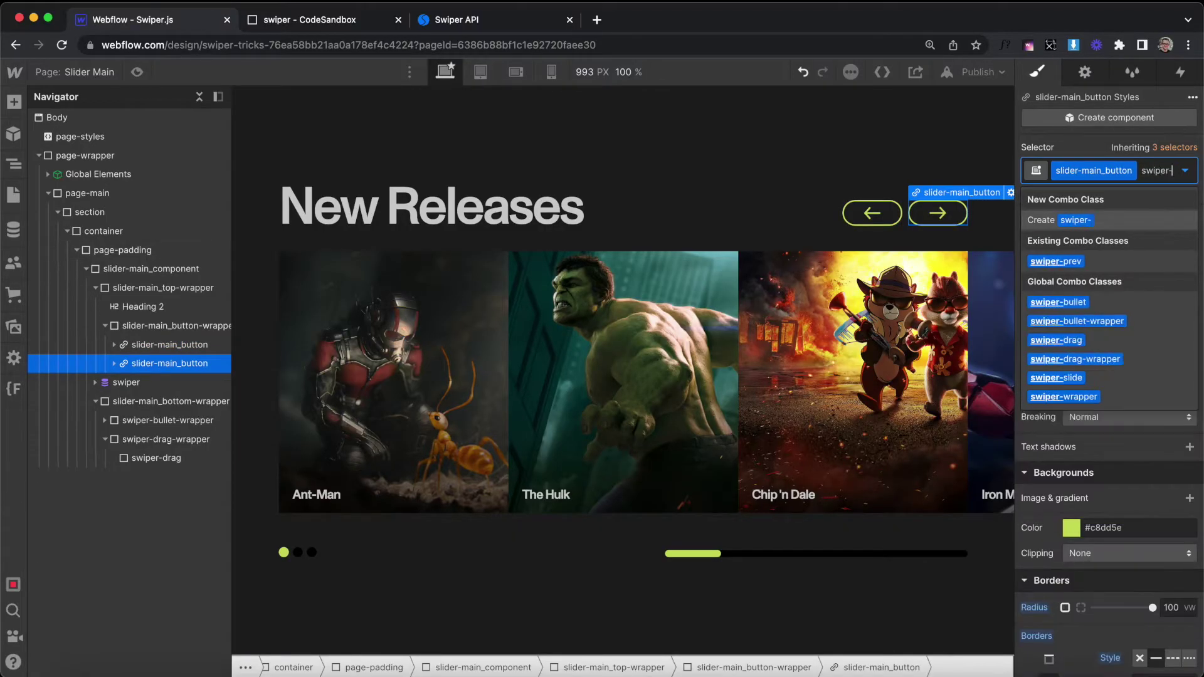
key(Return)
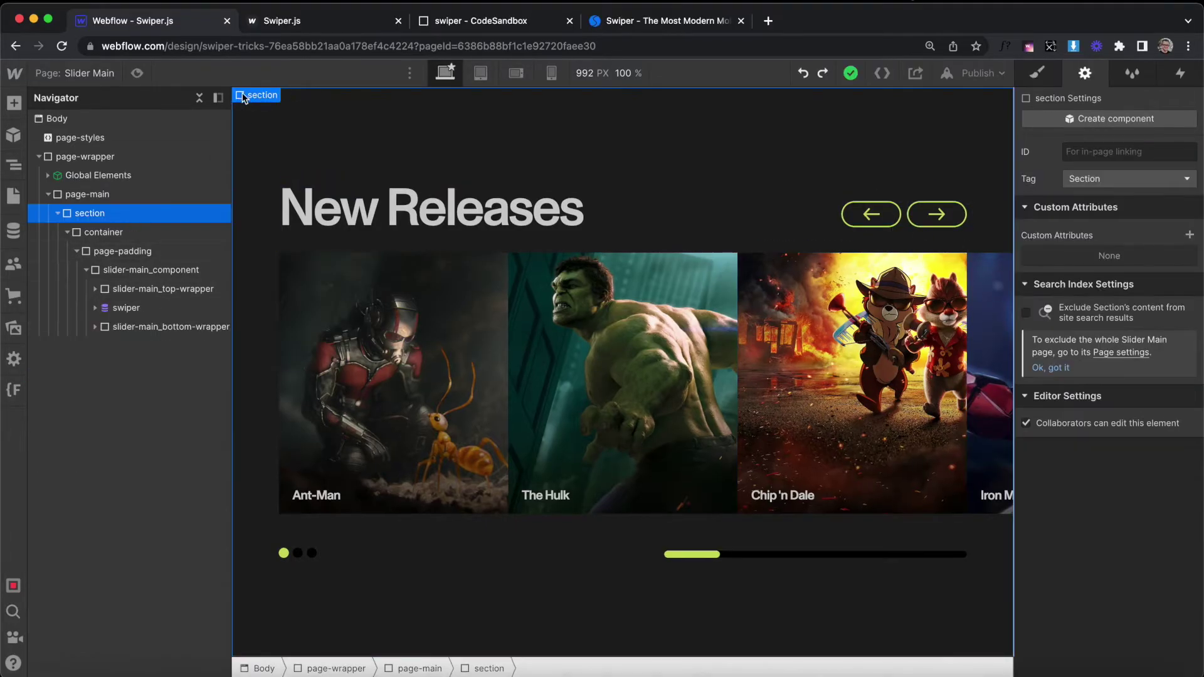
Duplicate the section that holds the slider-main_component.
right_click(240, 102)
click(318, 219)
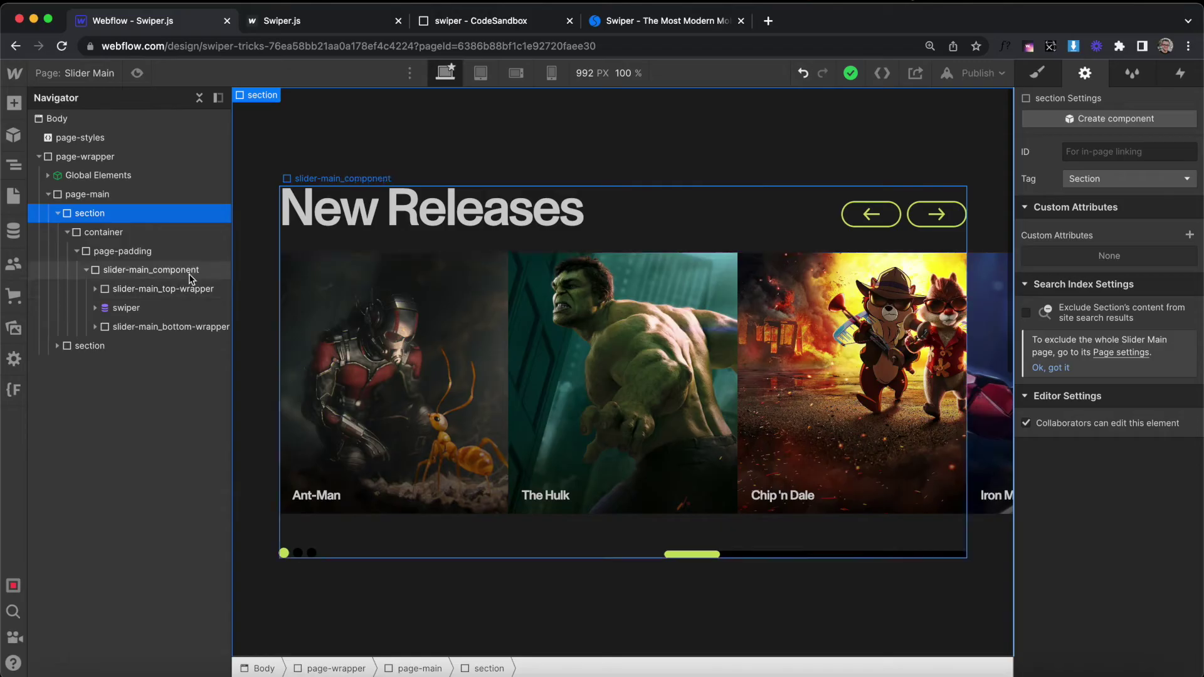
Limit the first section's swiper collection list to 3 items and place that section below the full one.
click(158, 311)
click(1064, 507)
click(1073, 534)
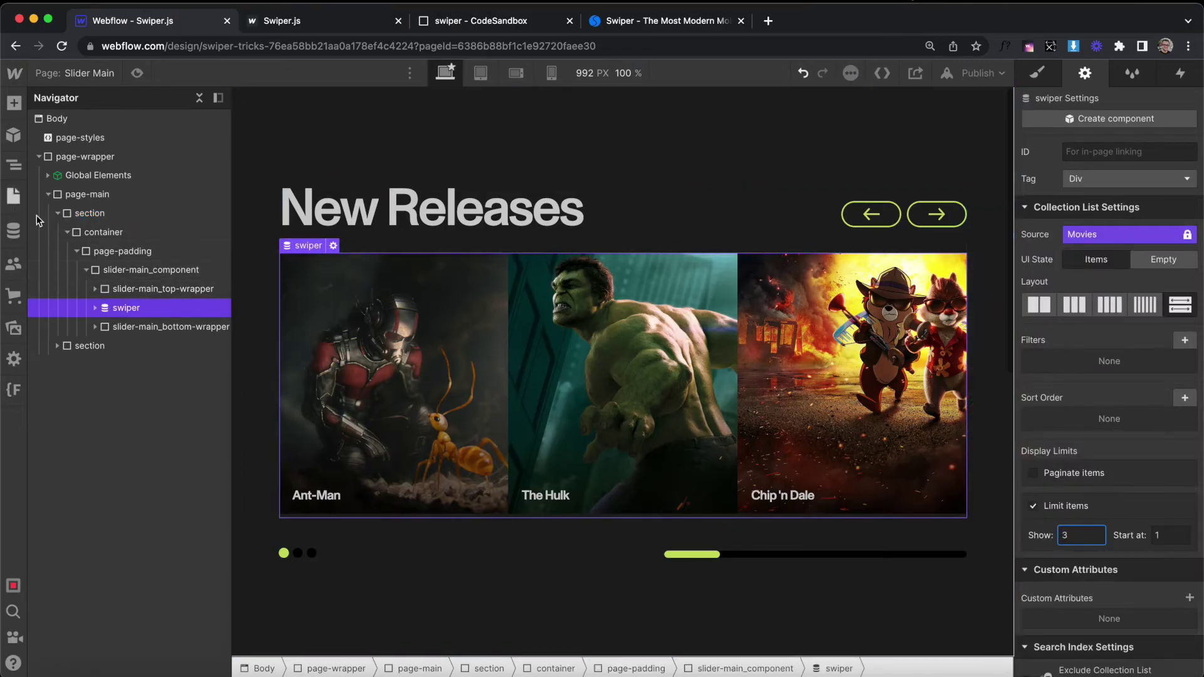
click(57, 213)
click(91, 233)
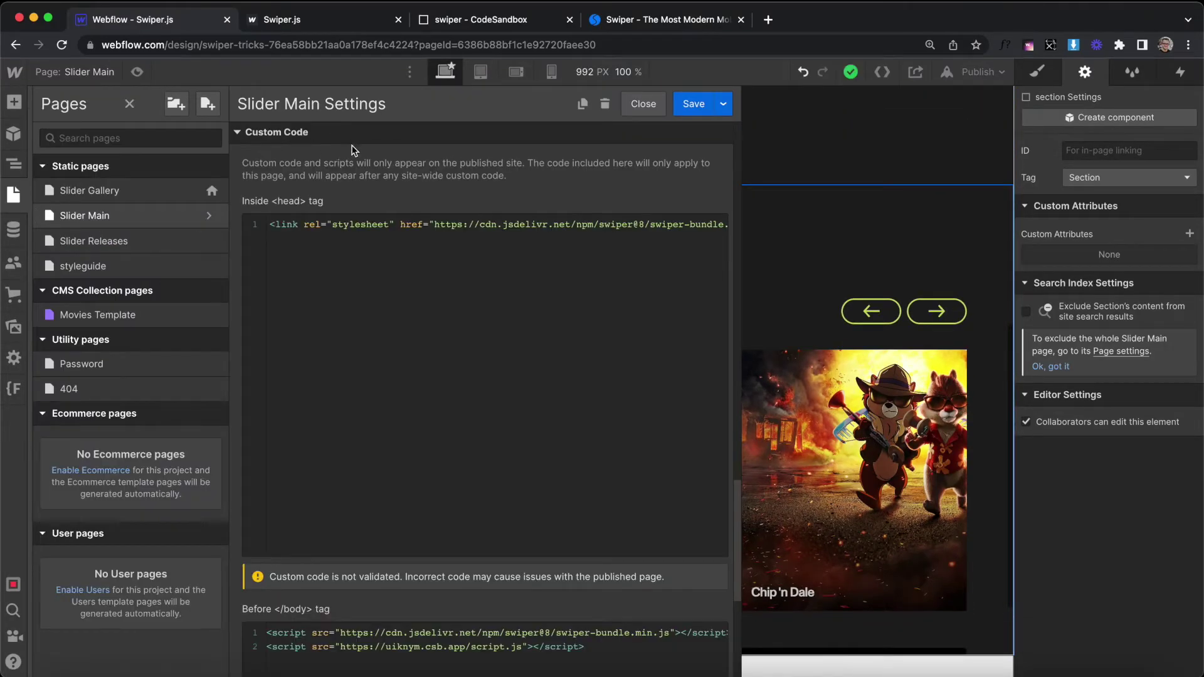
Review the Slider Main page's custom code: the Swiper stylesheet in the head and the two scripts before the closing body tag.
scroll(623, 242, right, 2)
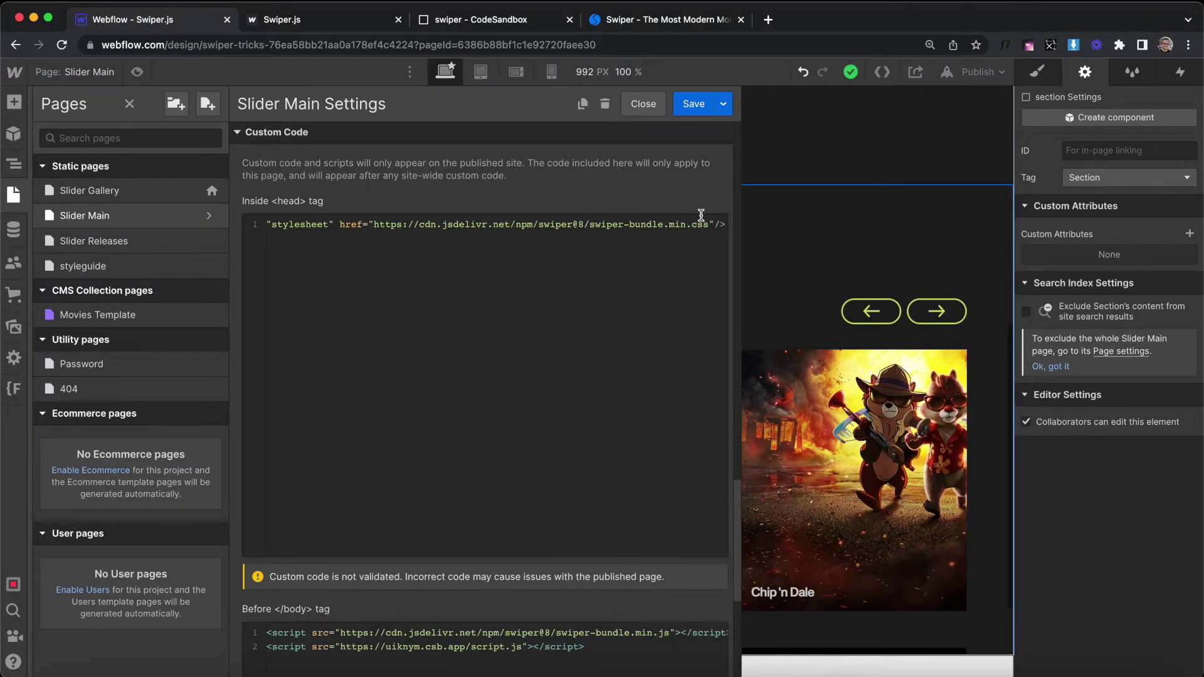
scroll(452, 379, down, 3)
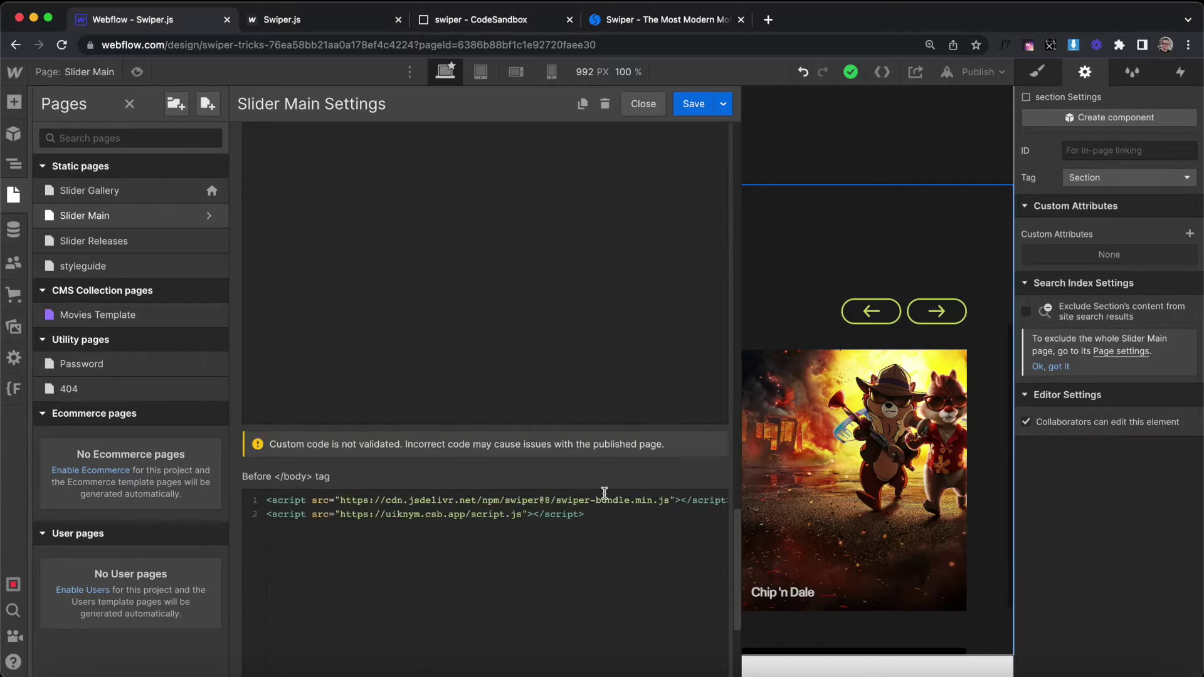
scroll(324, 471, down, 2)
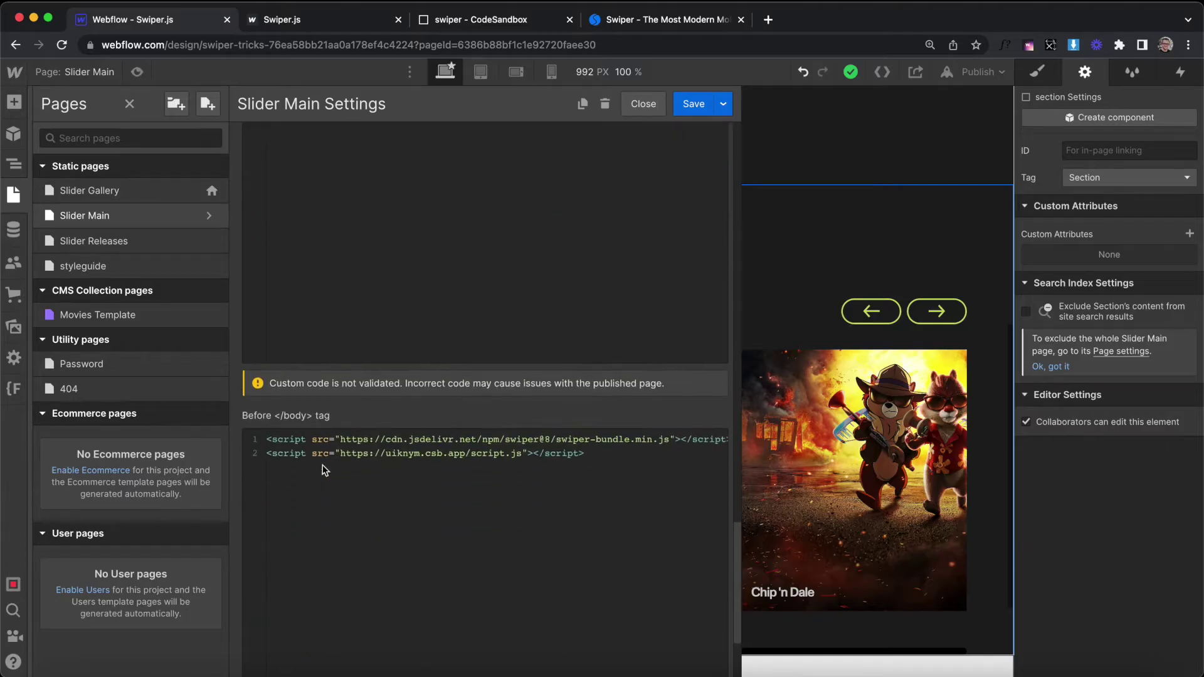
drag(590, 453, 210, 457)
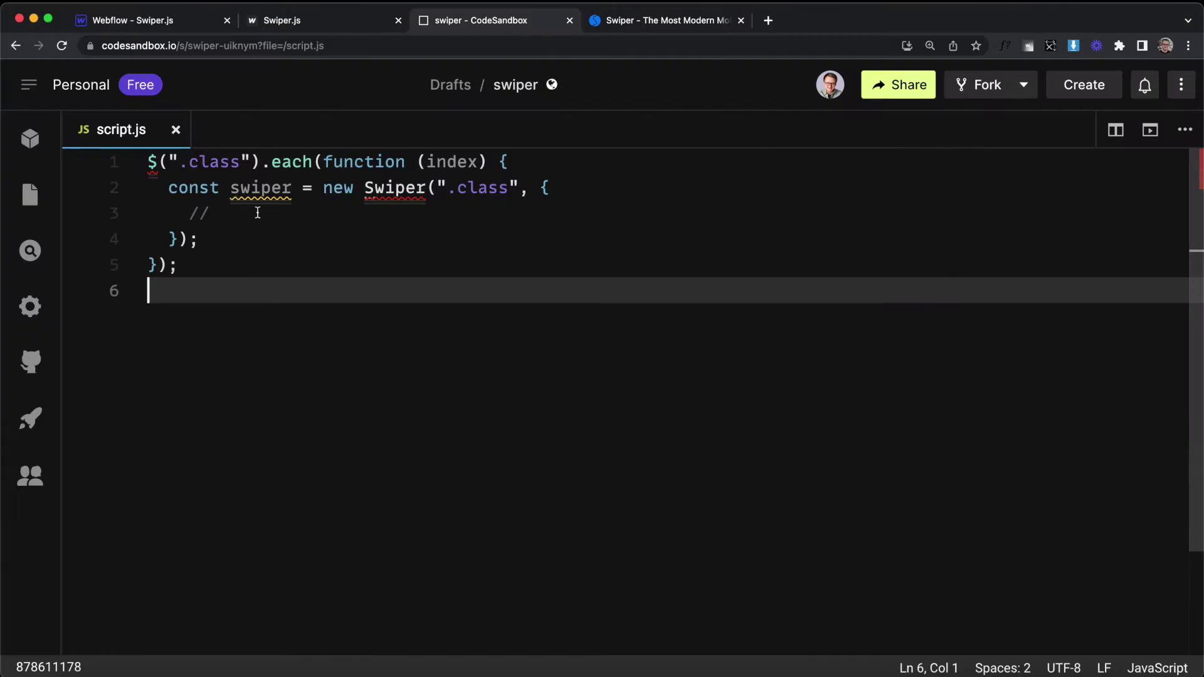
Check the slider components' shared class in Webflow and set the each-loop selector in CodeSandbox's script.js to ".slider-main_component".
click(241, 161)
click(154, 25)
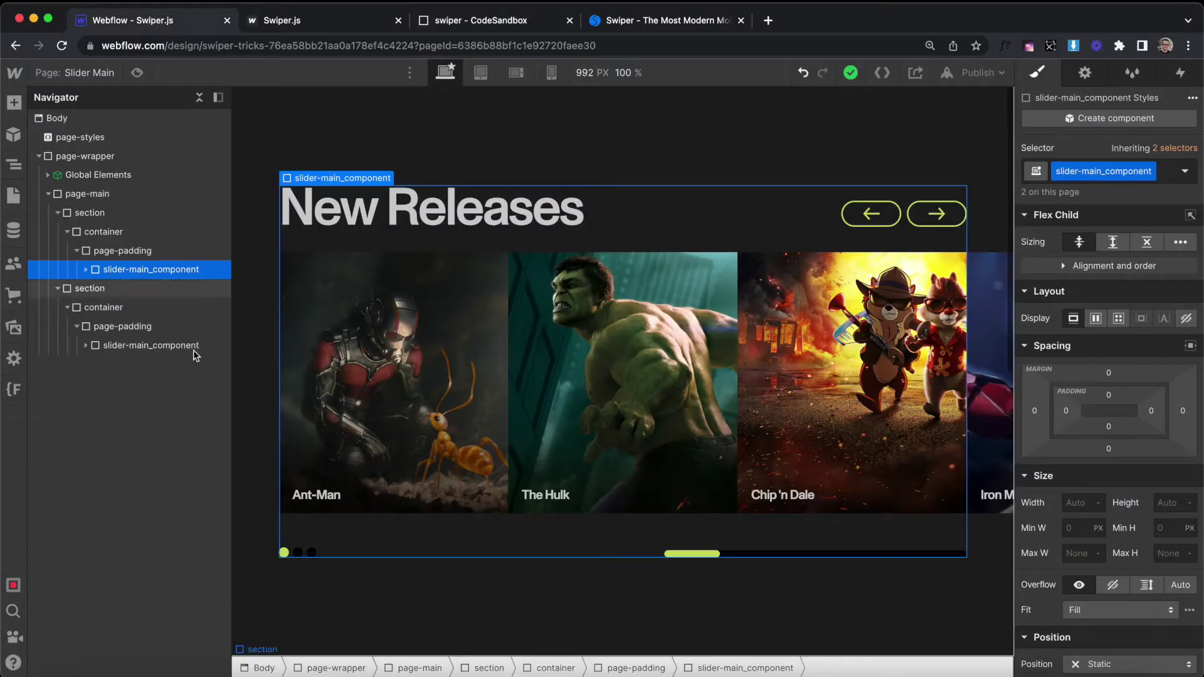
click(152, 346)
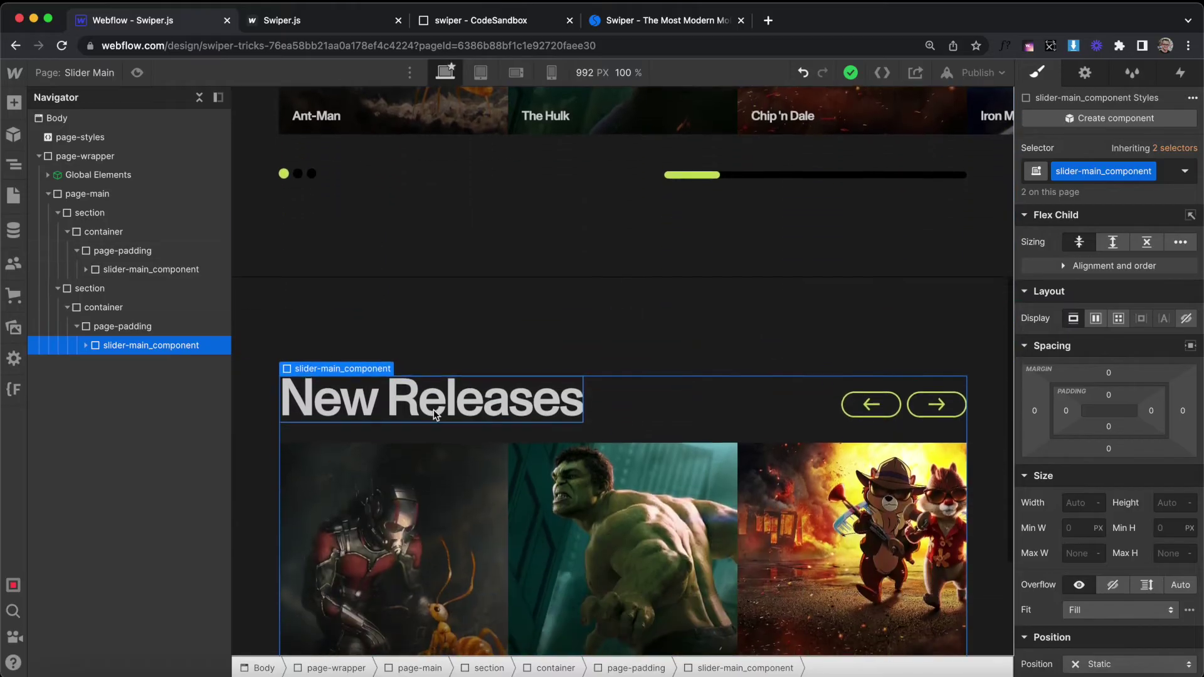
click(467, 19)
key(BackSpace)
key(BackSpace)
key(BackSpace)
key(BackSpace)
key(BackSpace)
text(slider-main_com)
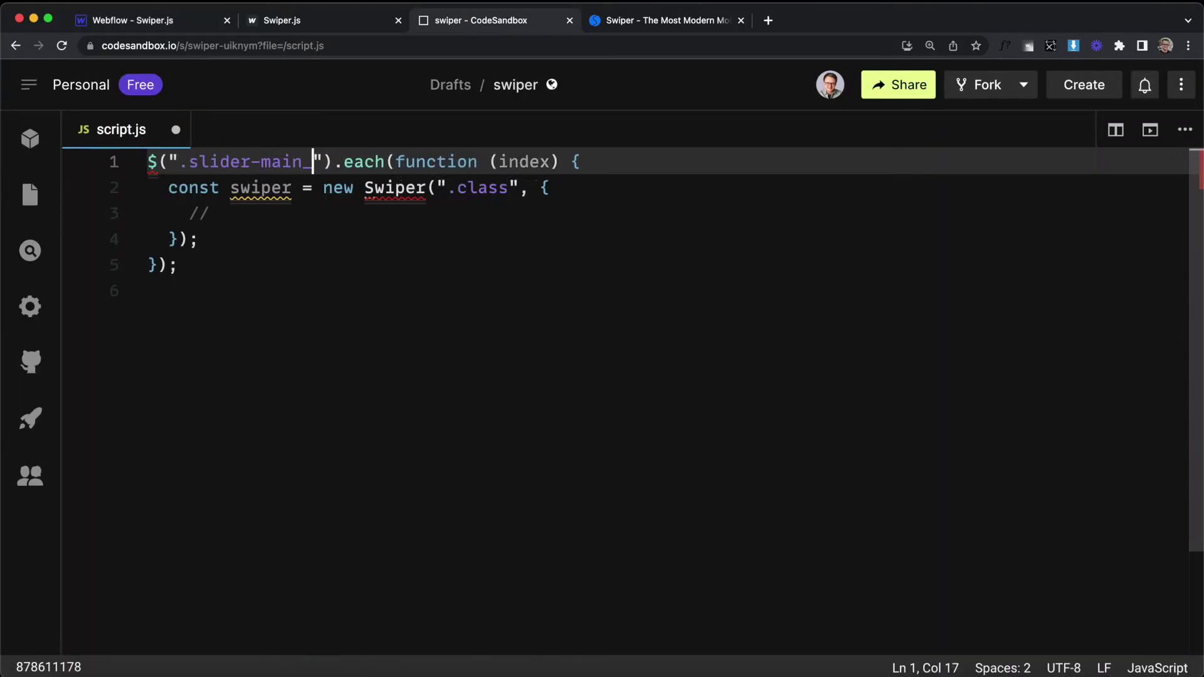
text(ponent)
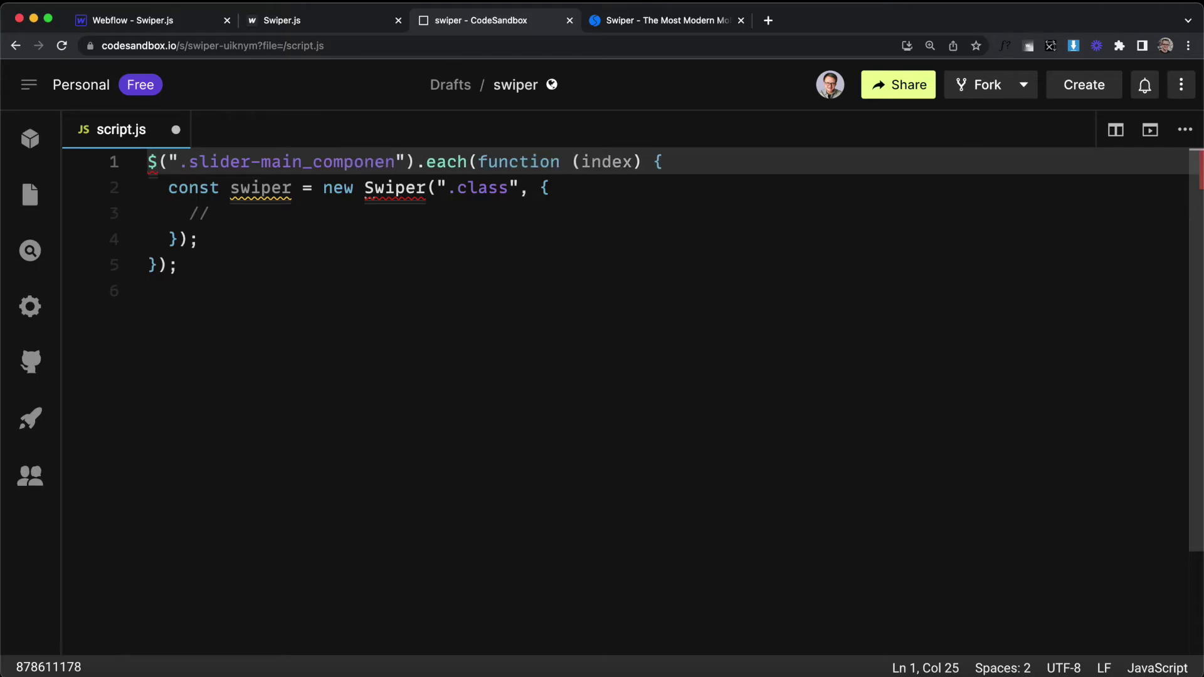
Replace the ".class" argument of new Swiper with $(this).find(".swiper")[0] and save script.js.
drag(374, 188, 447, 187)
click(488, 187)
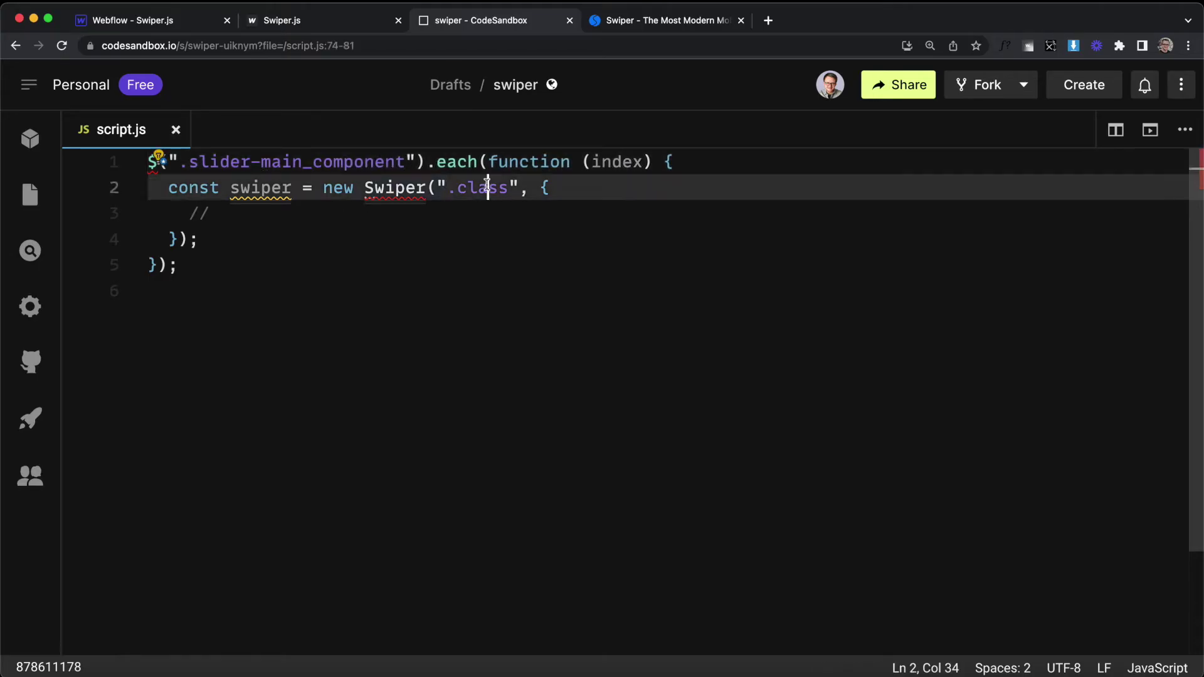
key(BackSpace)
key(BackSpace)
key(BackSpace)
key(BackSpace)
key(BackSpace)
key(BackSpace)
key(BackSpace)
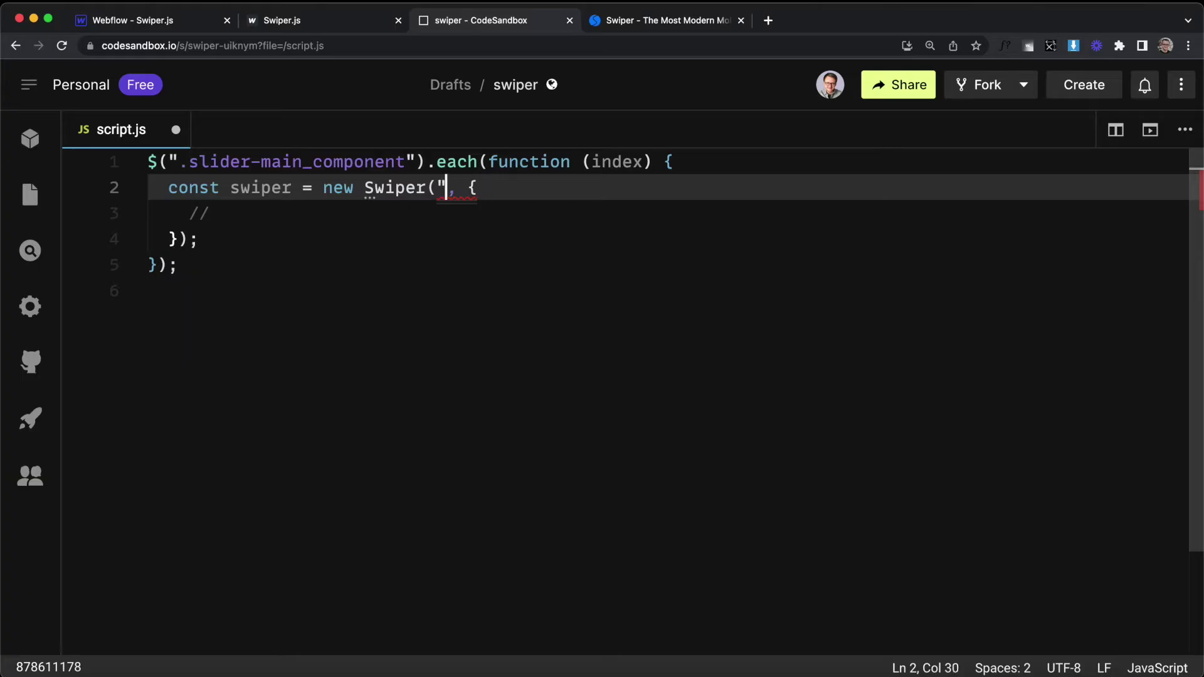
text($(this).find(".swiper")[0])
drag(582, 187, 664, 188)
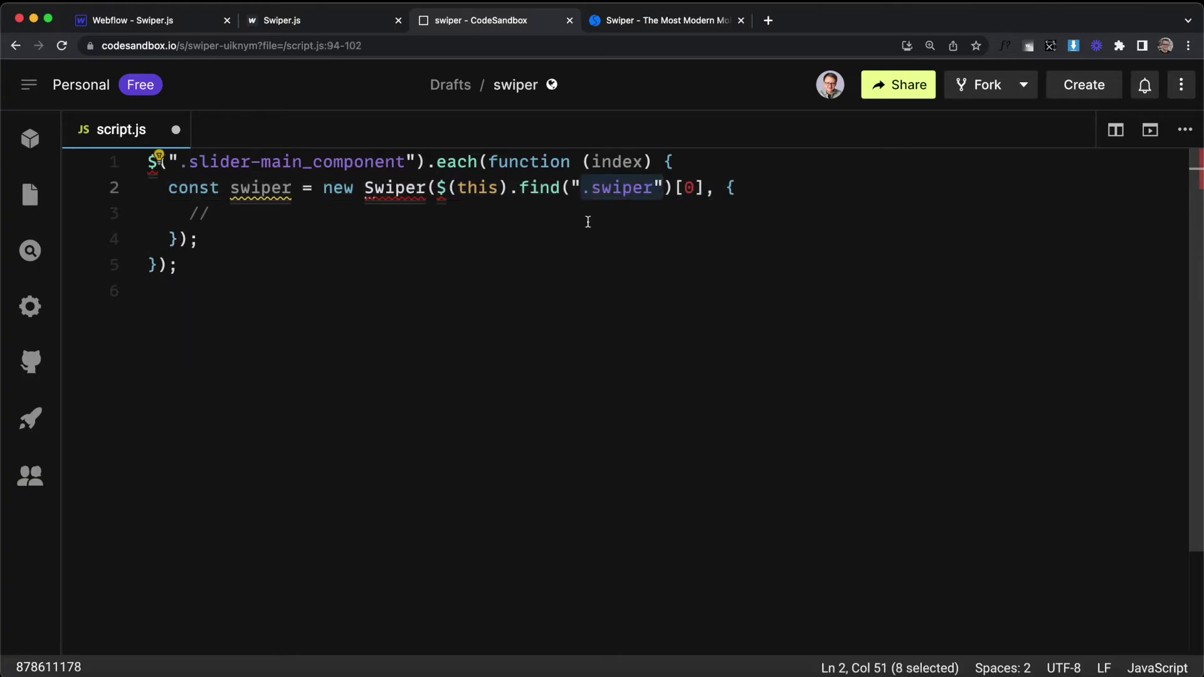
drag(499, 187, 458, 187)
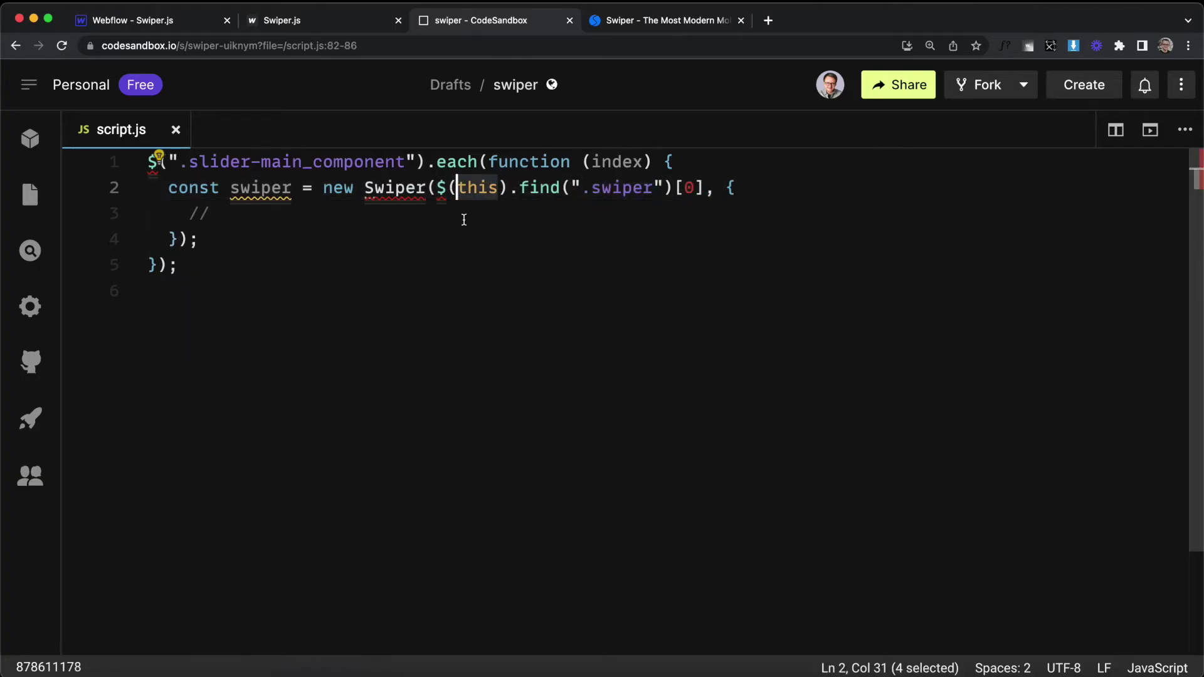
click(389, 292)
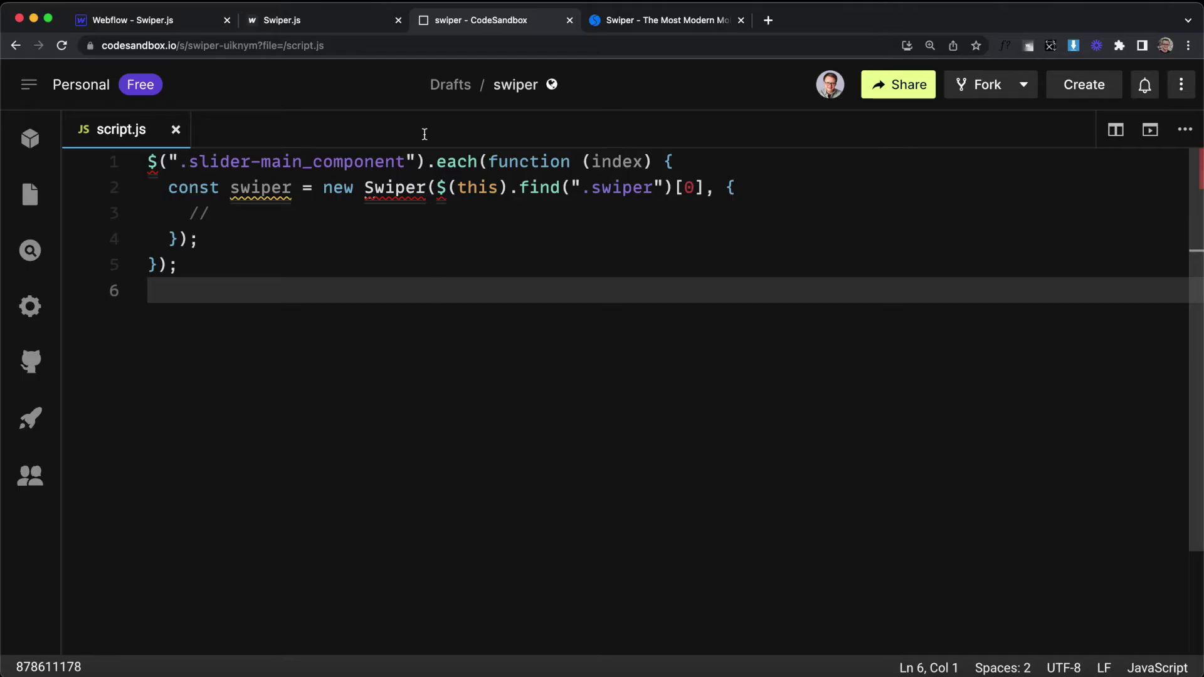
Switch to the published slider-main page and test swiping the slides in both sliders.
click(345, 23)
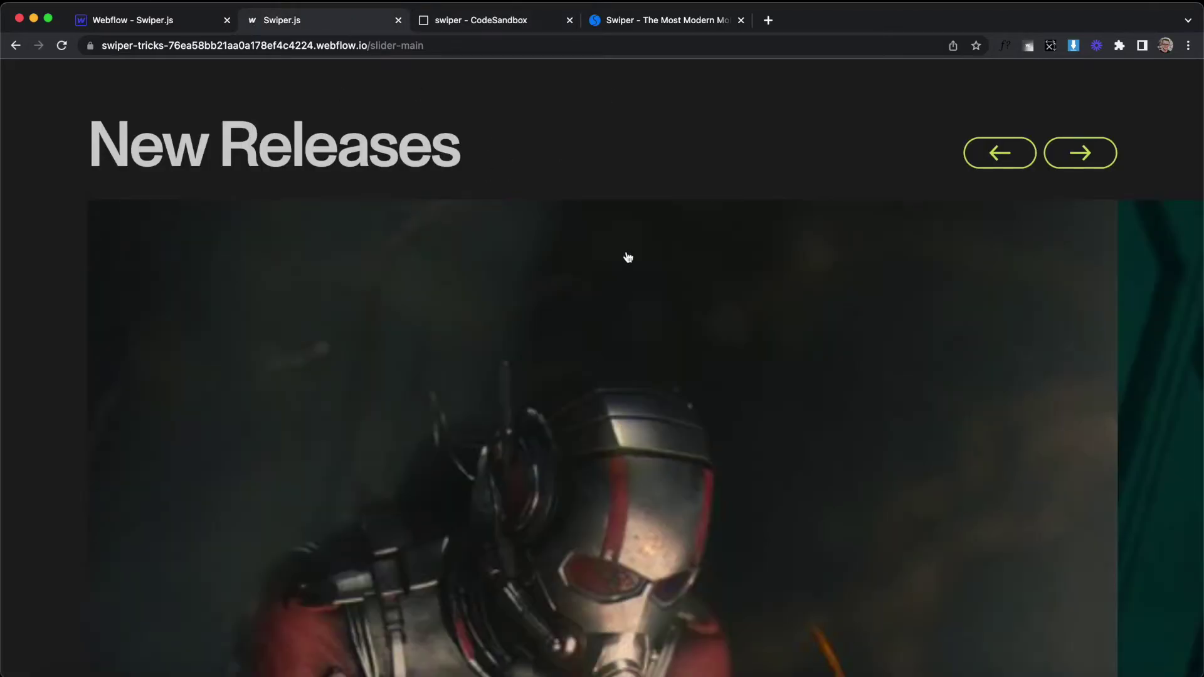
scroll(623, 282, down, 5)
drag(696, 295, 304, 419)
scroll(698, 444, down, 15)
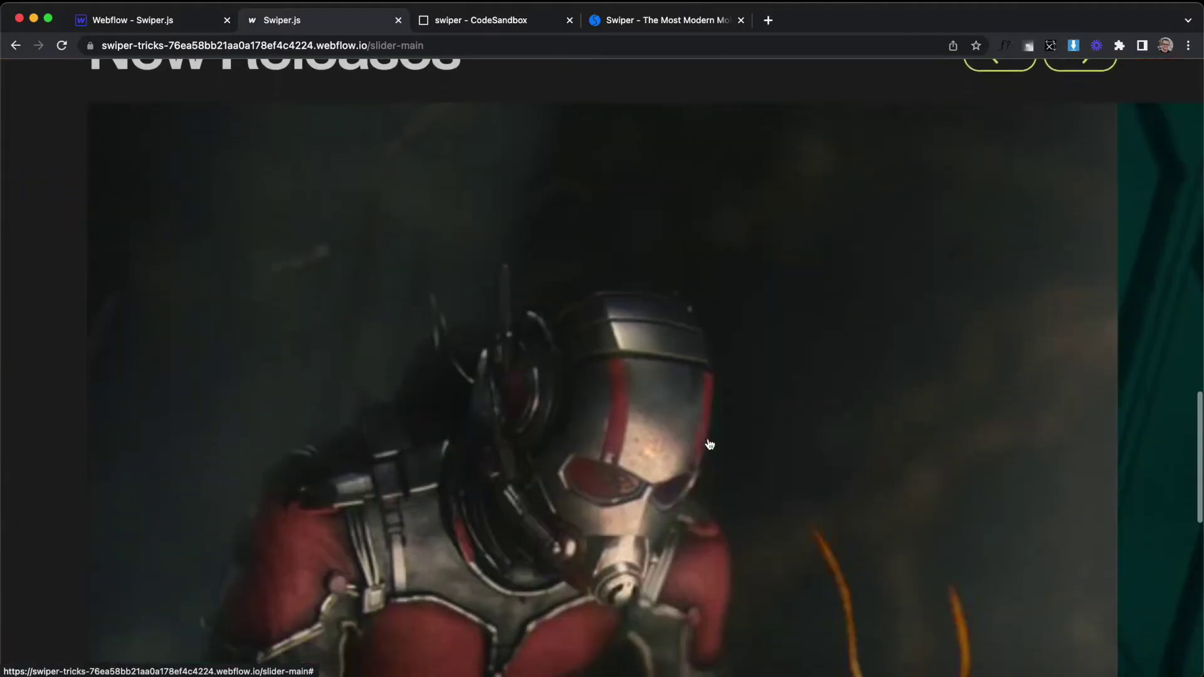
drag(848, 411, 444, 422)
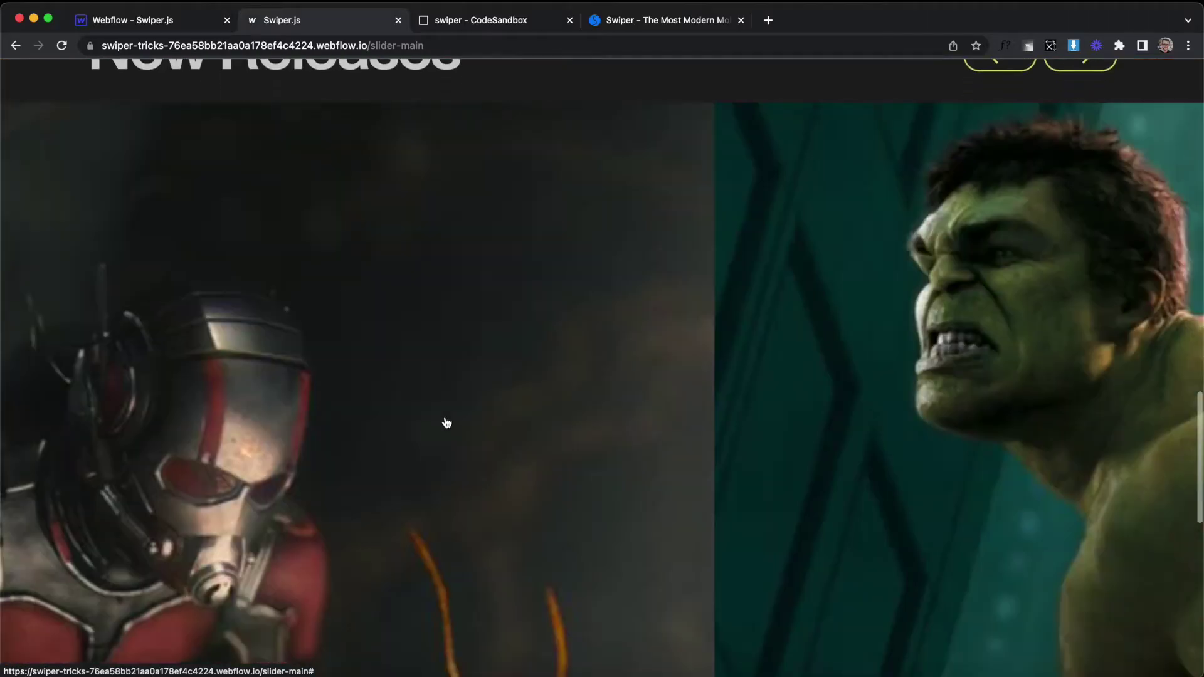
scroll(366, 421, down, 3)
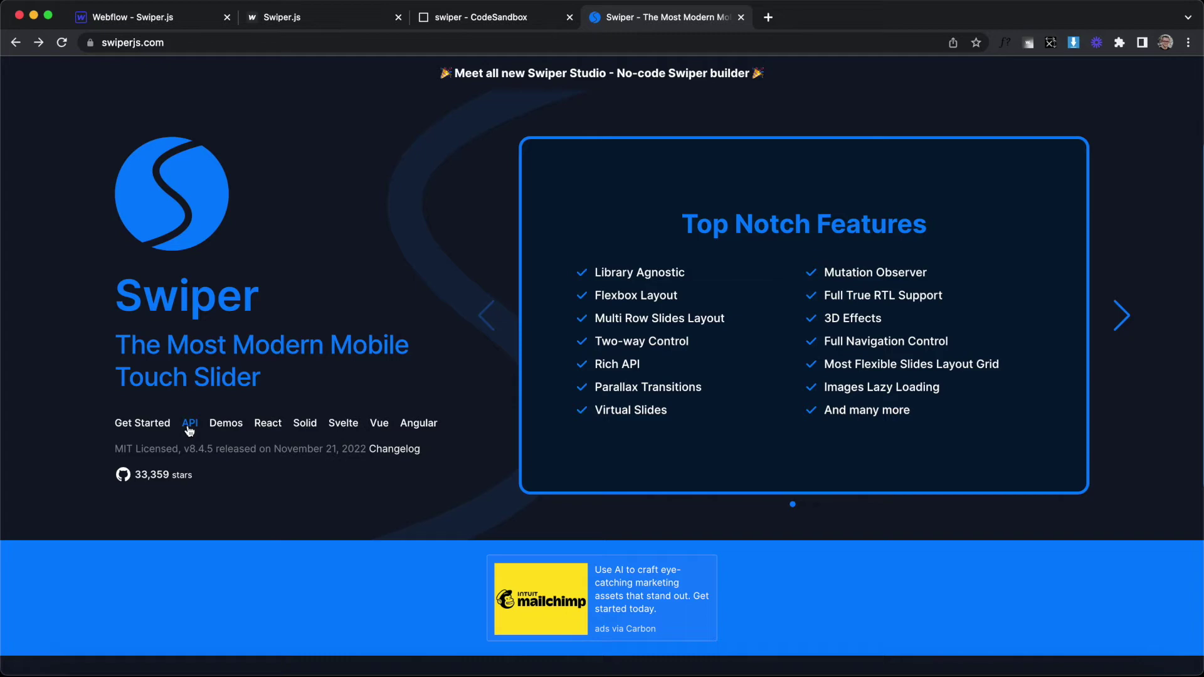
Open the Swiper API parameters reference and examine the slidesPerView entry's accepted values and default.
click(189, 426)
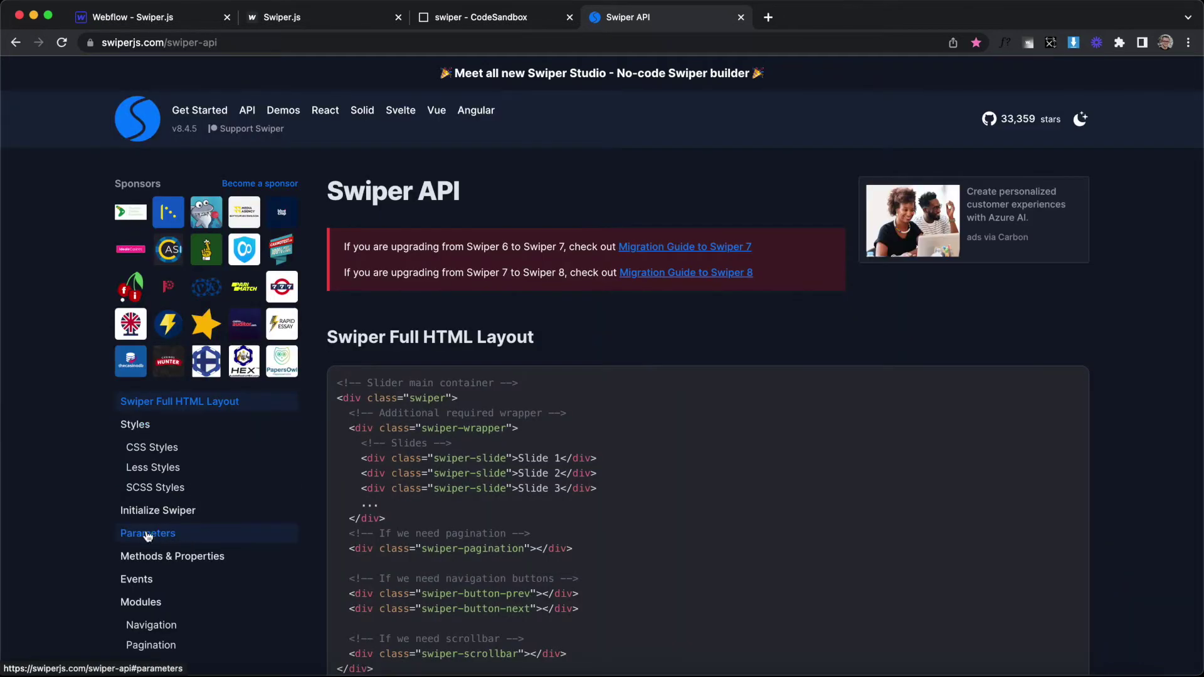
click(147, 535)
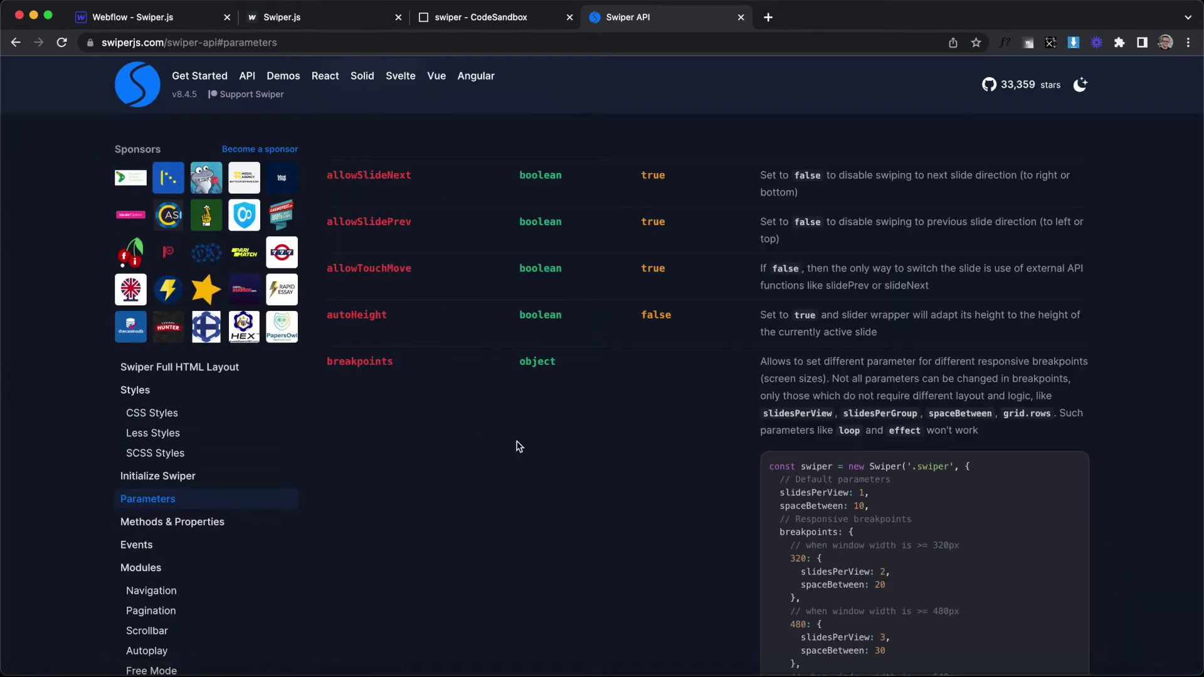
scroll(519, 446, down, 10)
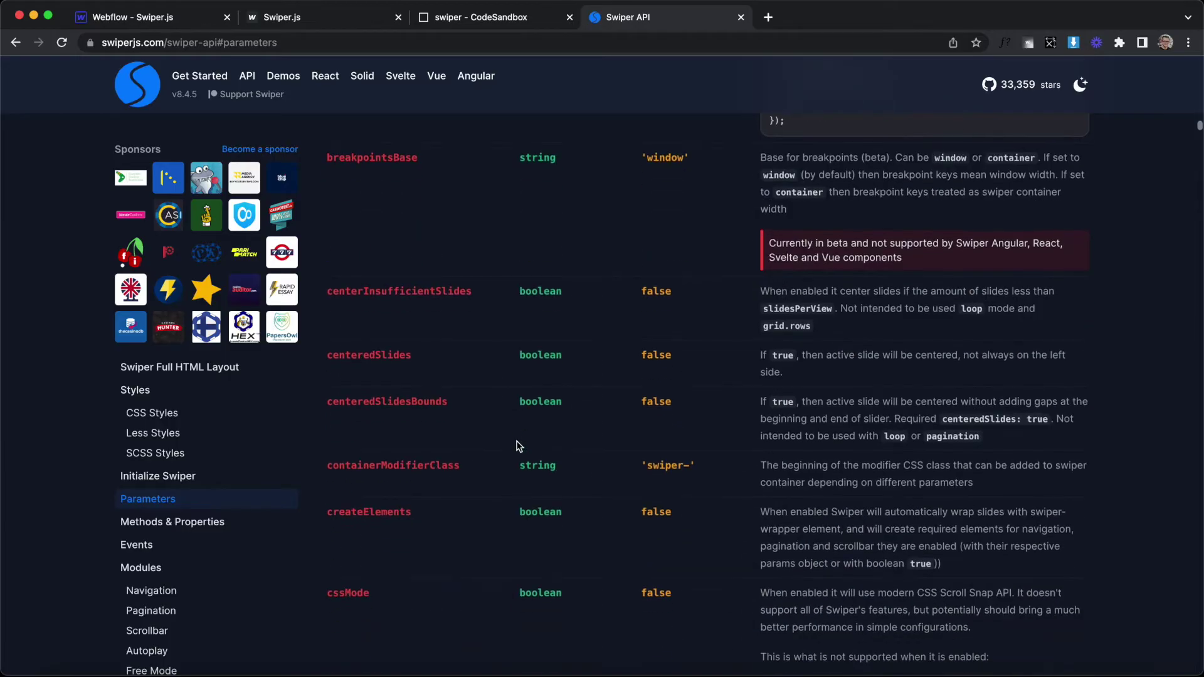
scroll(564, 323, up, 5)
scroll(564, 323, down, 15)
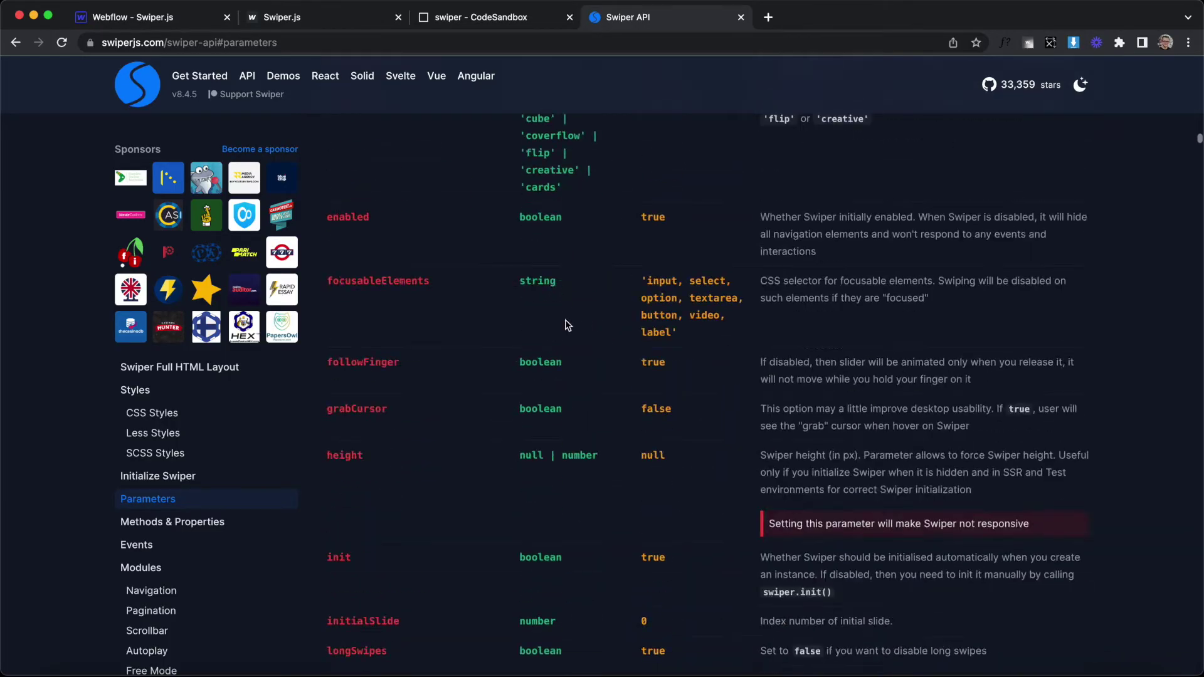
scroll(568, 324, down, 20)
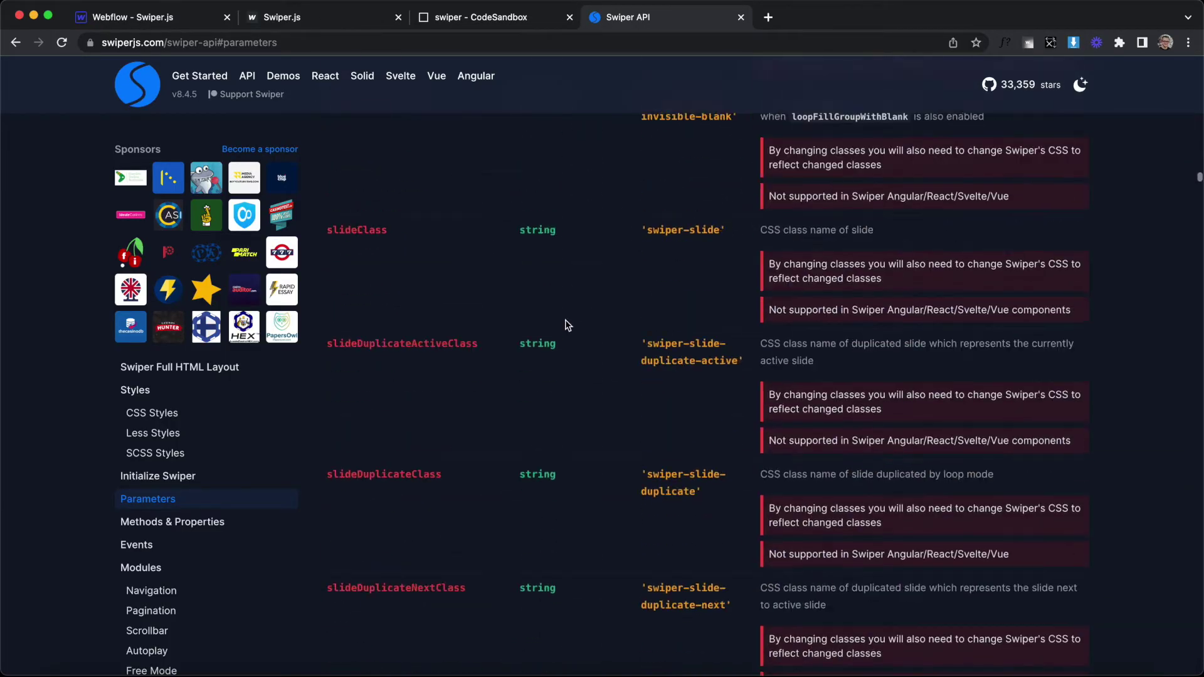
scroll(568, 325, down, 15)
scroll(565, 328, up, 3)
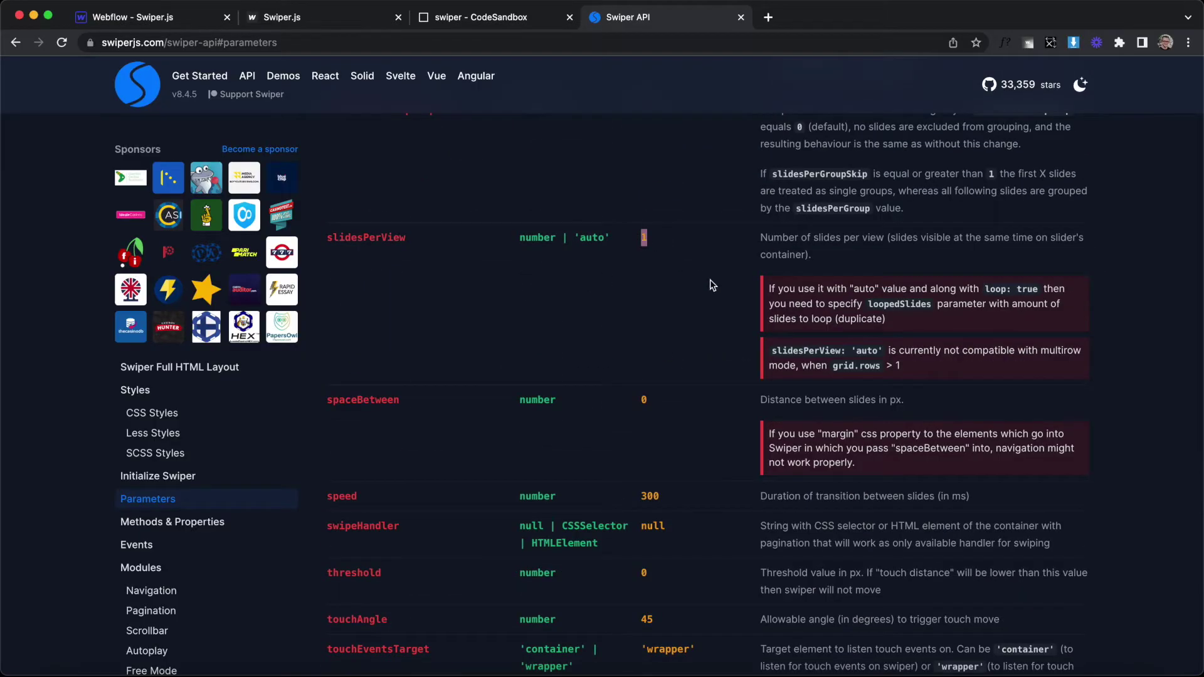
drag(507, 246, 555, 244)
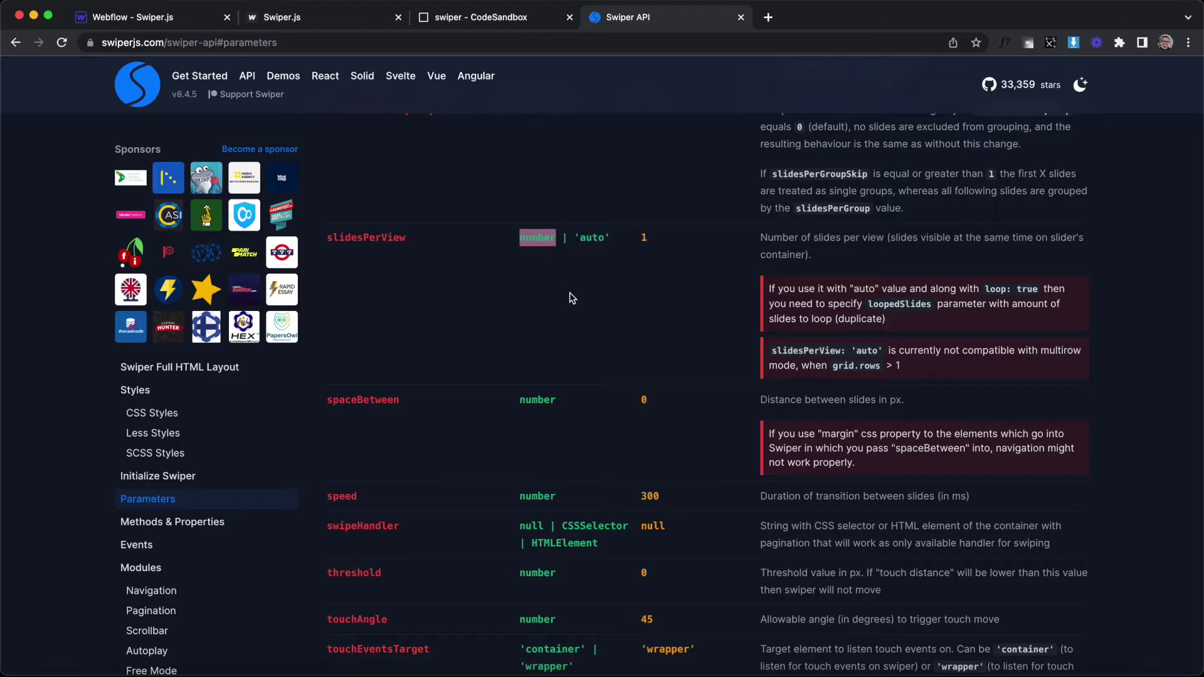
drag(619, 245, 582, 240)
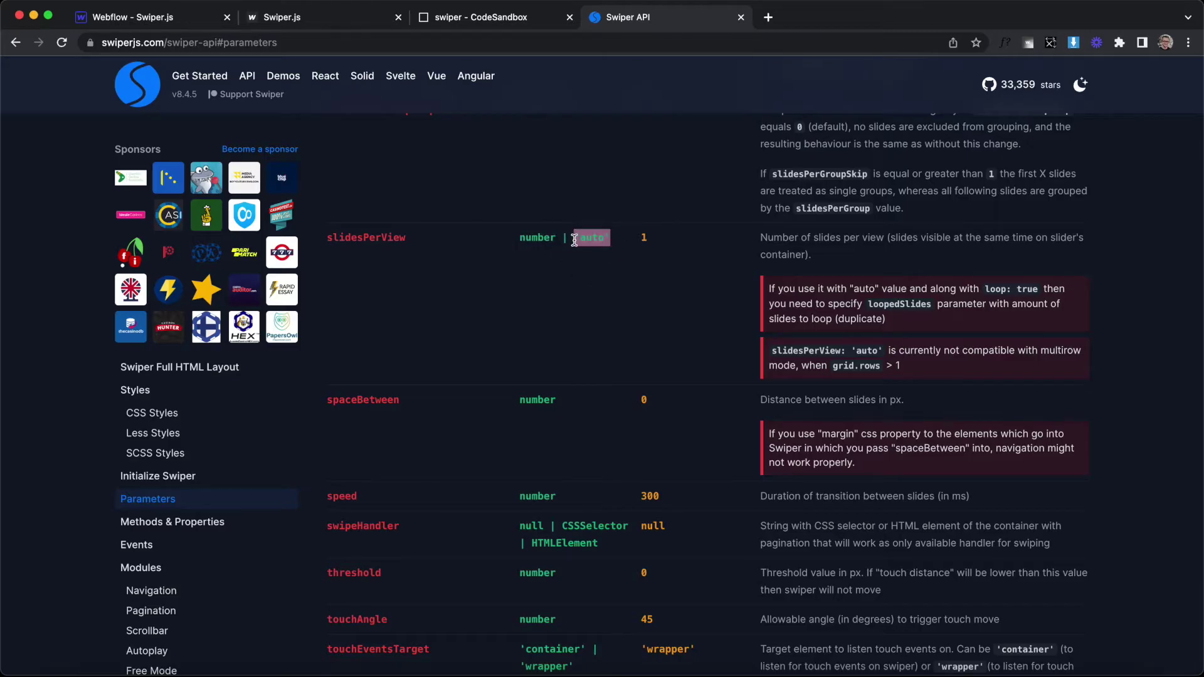
In CodeSandbox's script.js, replace the placeholder comment in the Swiper options with slidesPerView: "auto" and save.
click(442, 18)
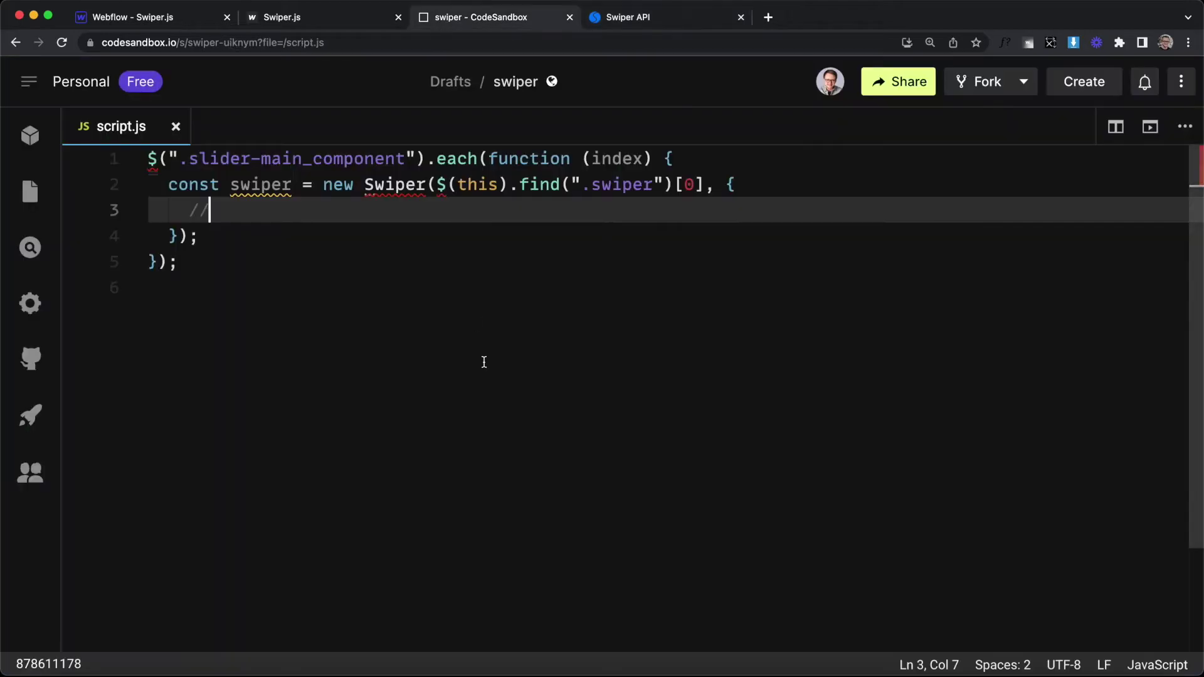
key(BackSpace)
key(BackSpace)
text(slid)
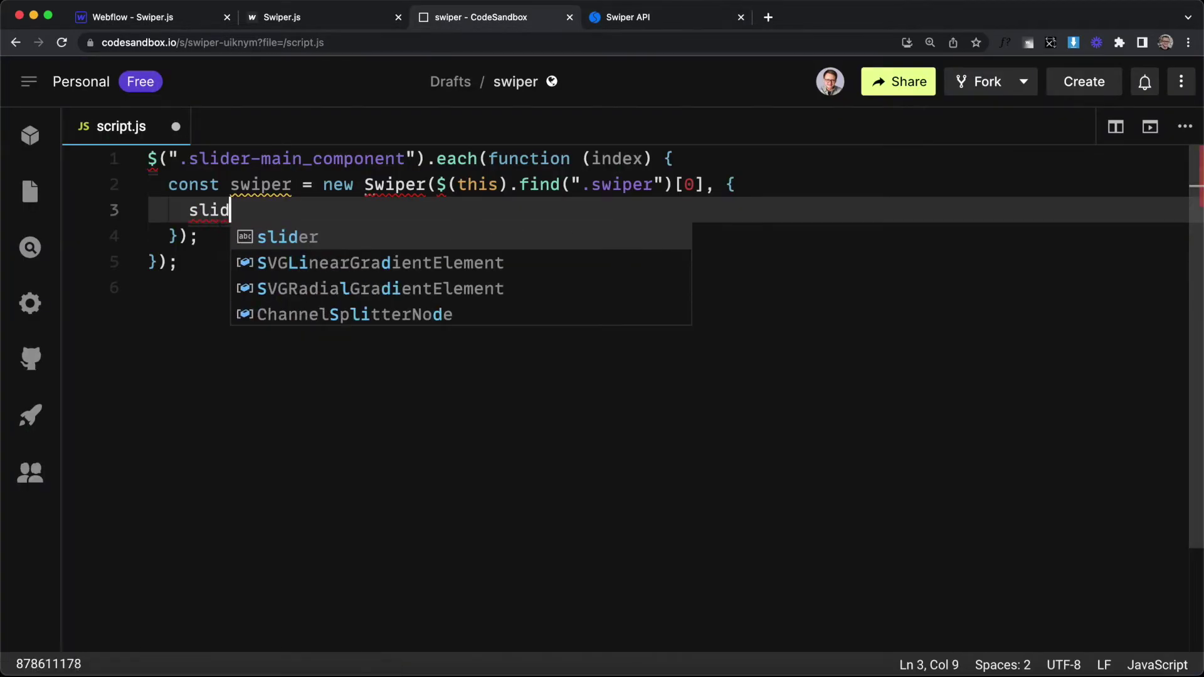
text(esPerView: 'auto')
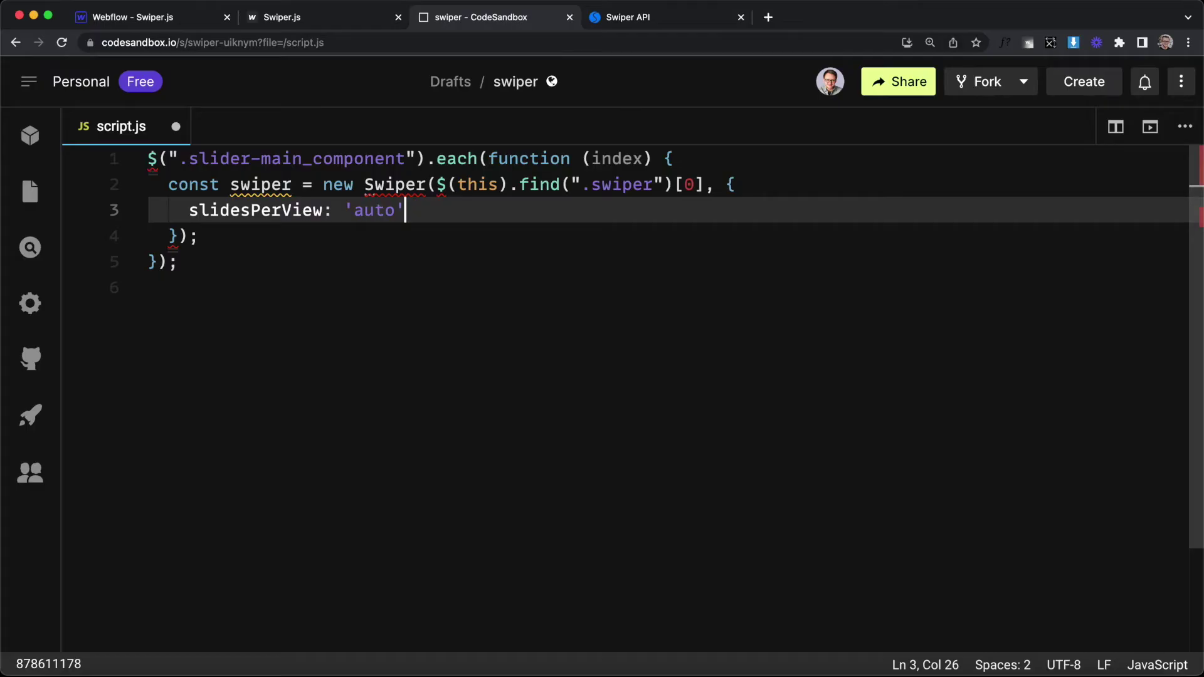
key(super+s)
Reload the published slider-main page, test swiping through the slides, and check the slider at narrower browser widths.
key(super+alt+Left)
key(super+r)
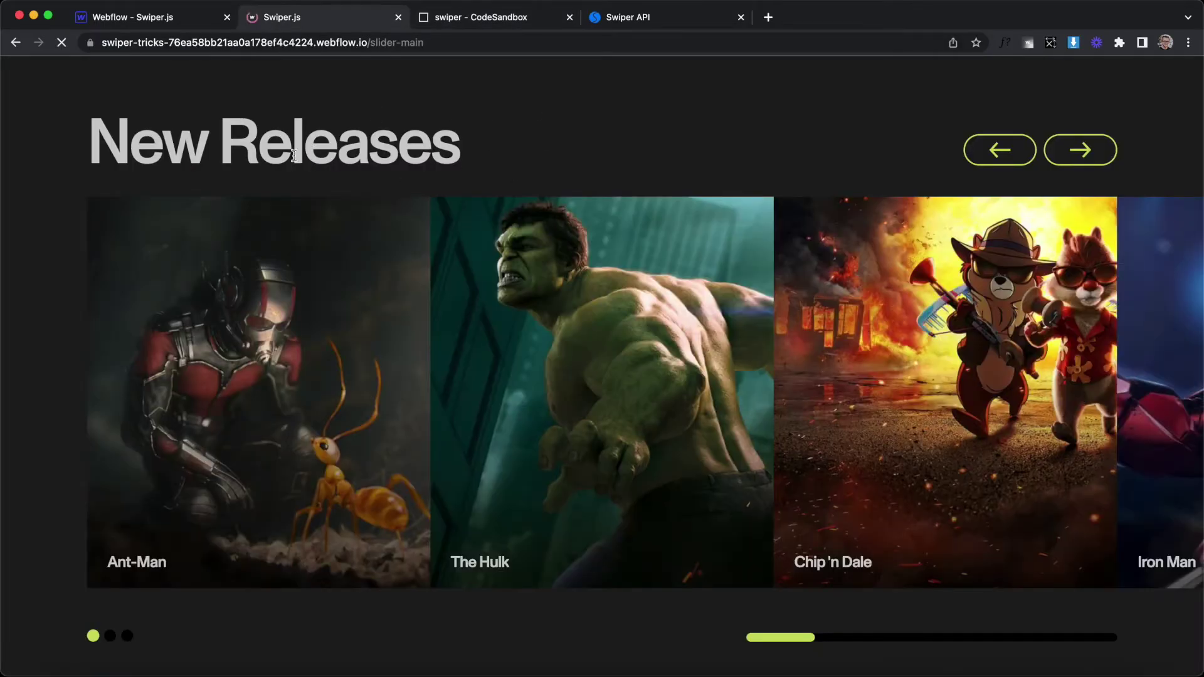
drag(983, 396, 661, 380)
drag(891, 392, 658, 390)
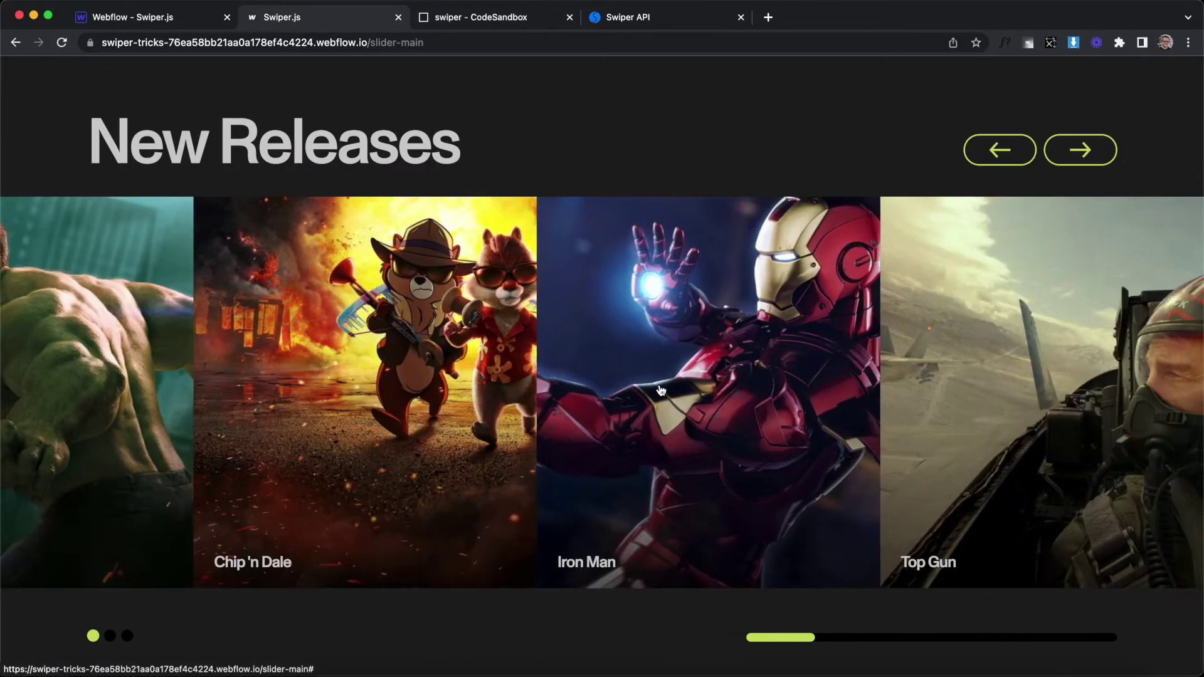
drag(3, 211, 529, 263)
drag(1022, 359, 906, 341)
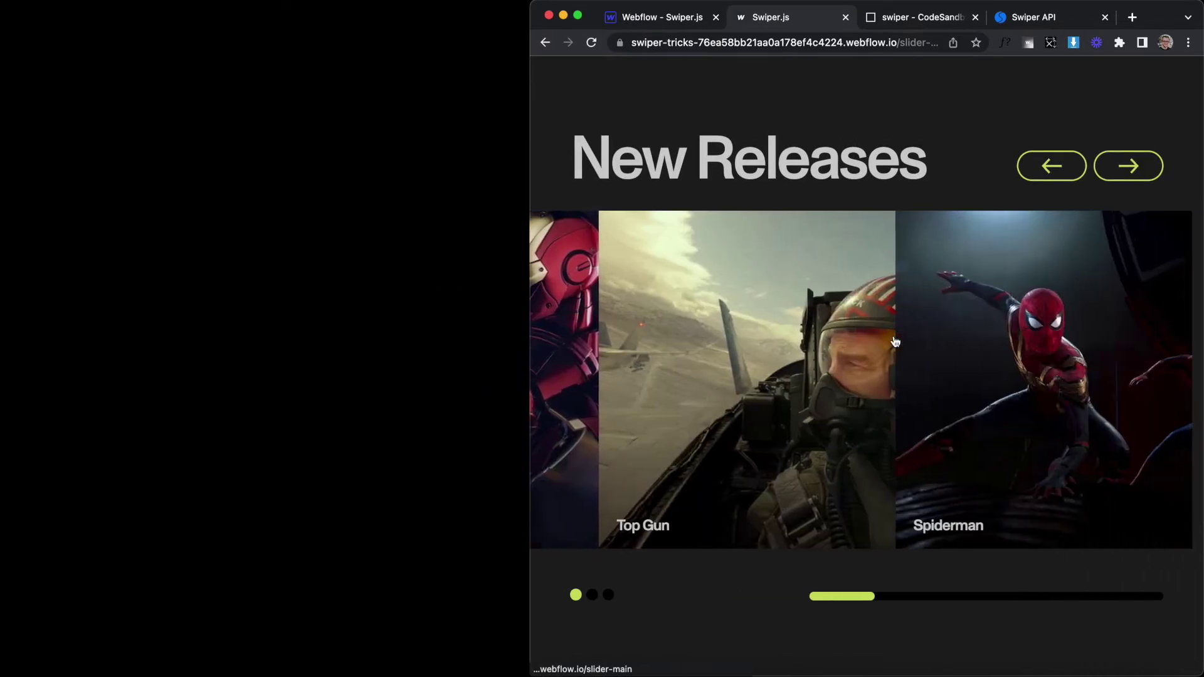
drag(528, 161, 803, 209)
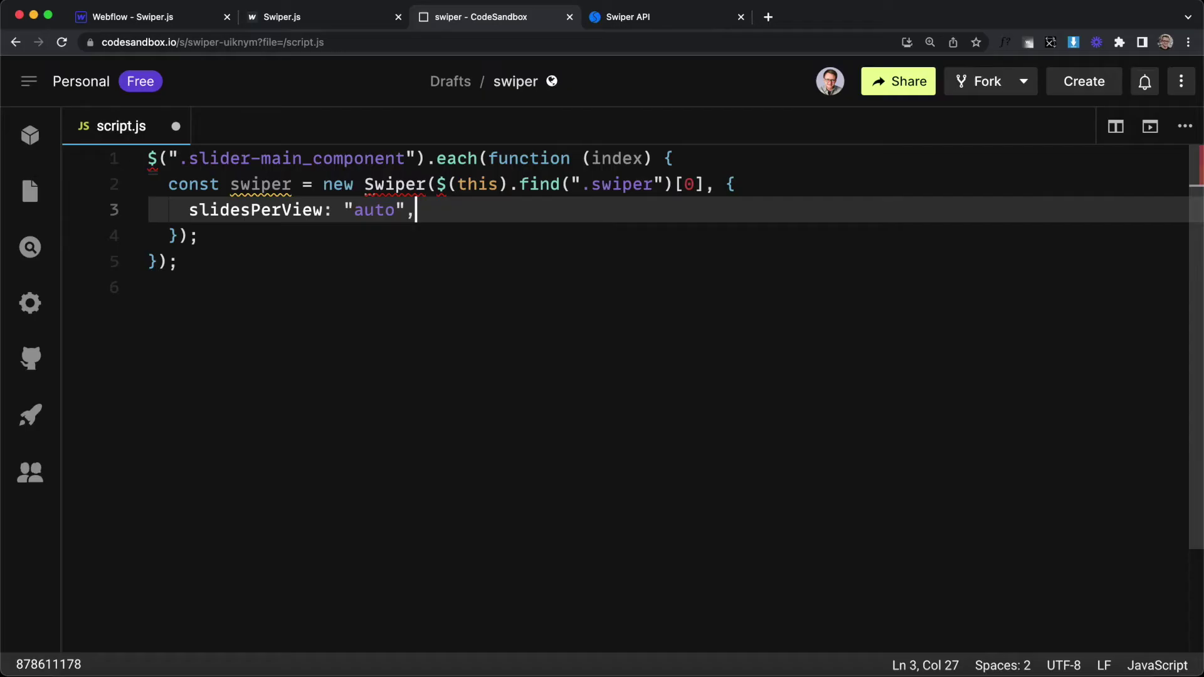
Add the options speed: 700 and keyboard: true below slidesPerView in script.js.
key(Return)
text(speed: )
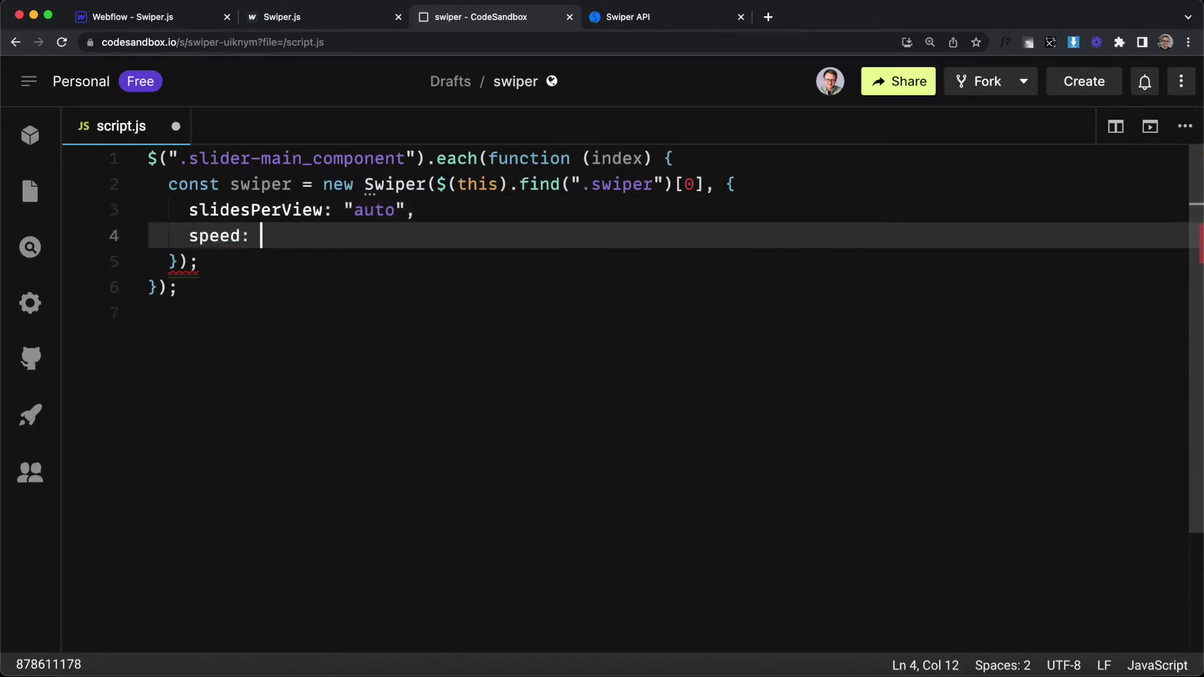
text(700,)
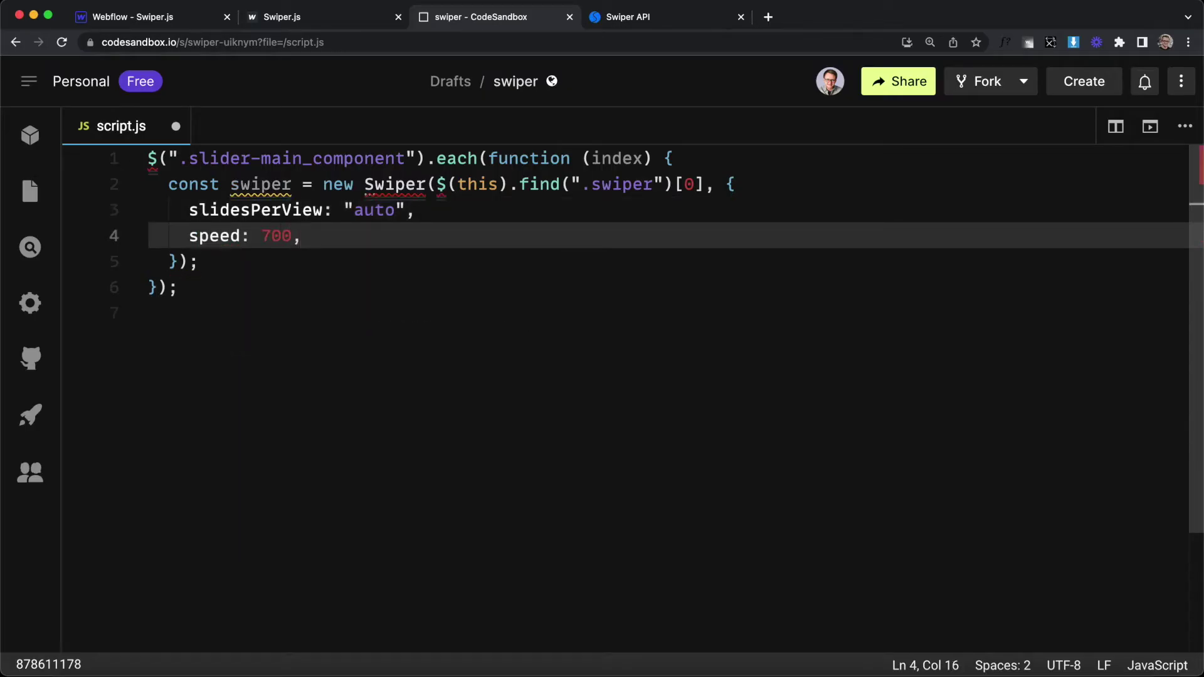
key(Return)
text(keyboard:)
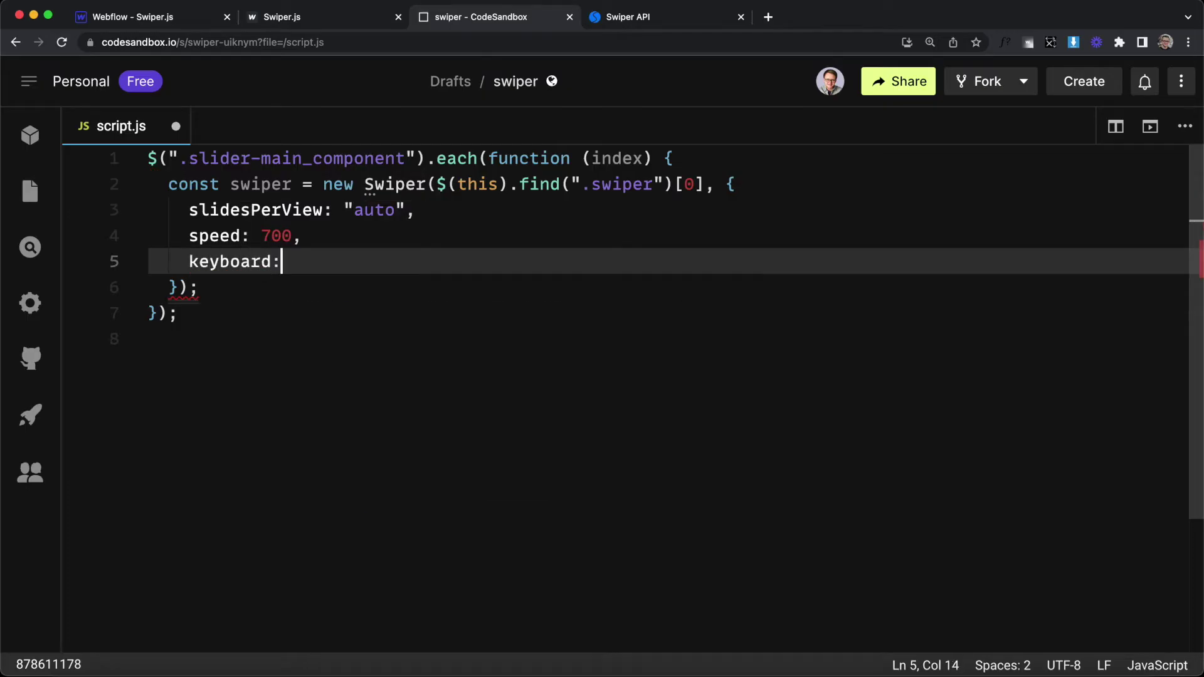
text( true,)
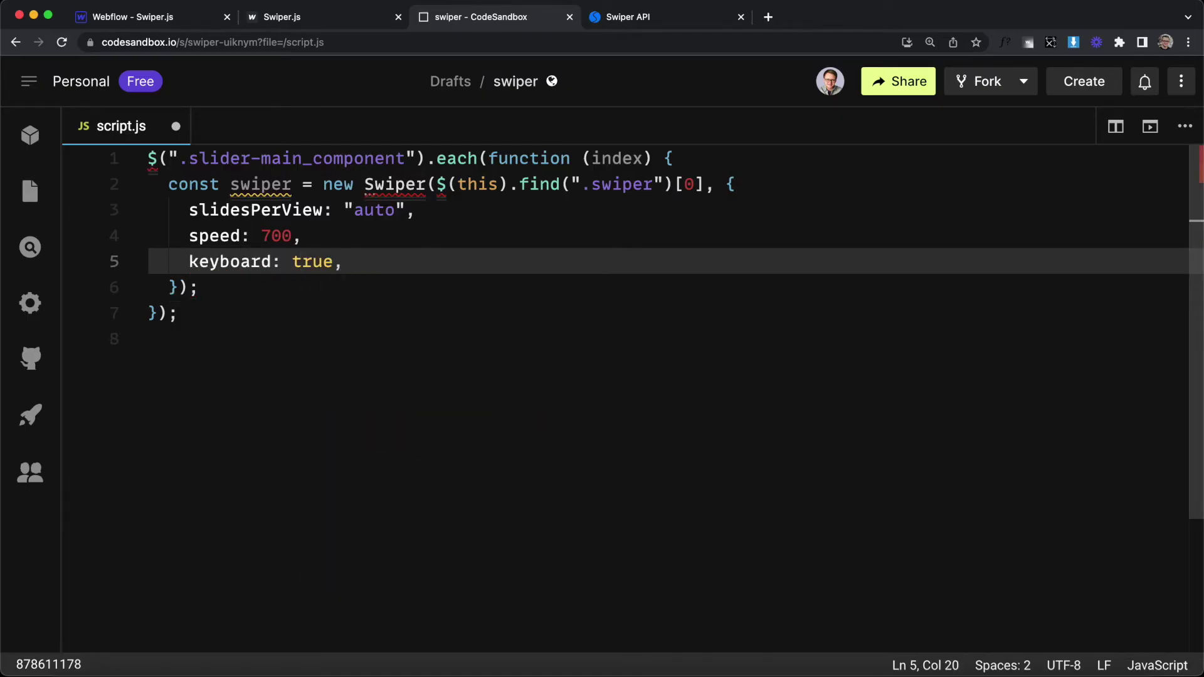
Add the option mousewheel: true below the keyboard option and save script.js.
key(Return)
text(w)
key(BackSpace)
text(mousewheel: true)
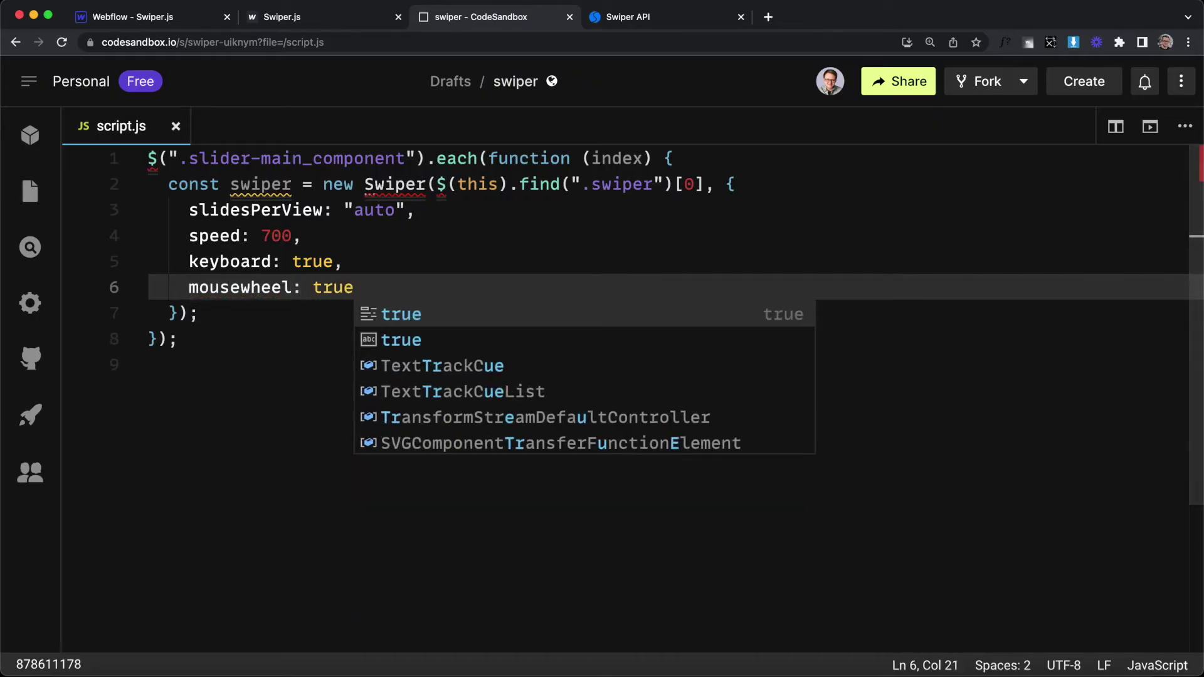
Reload the published slider-main page and test keyboard navigation through the New Releases slides in both directions.
click(333, 24)
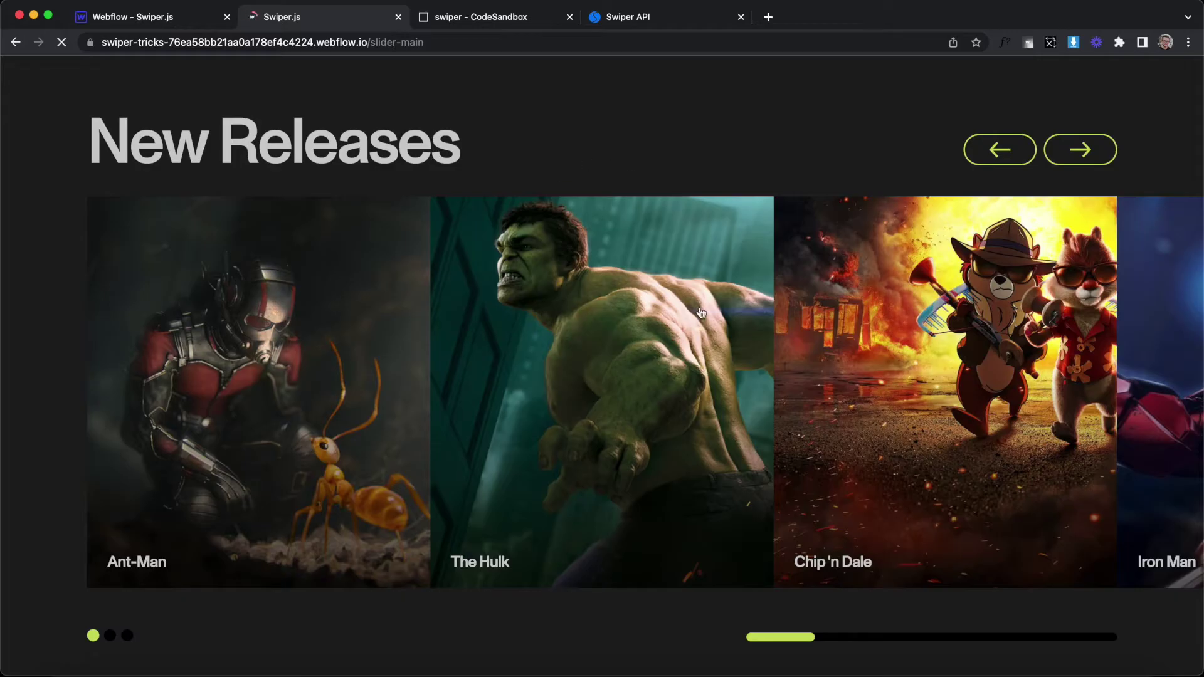
key(Right)
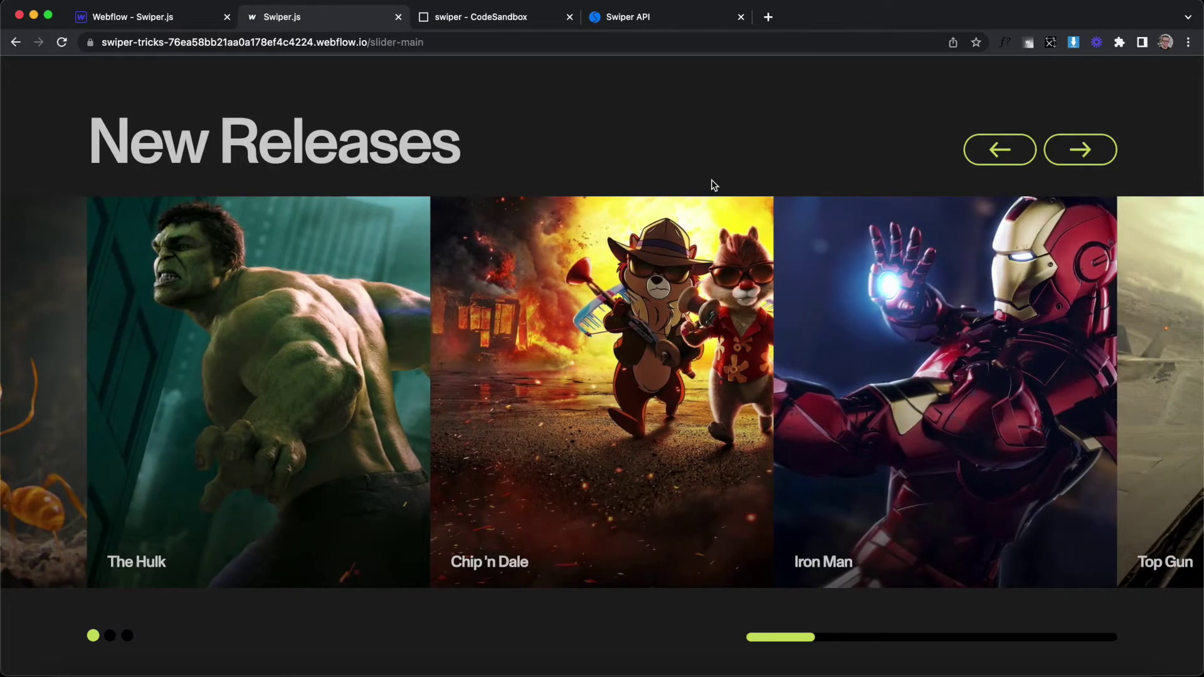
scroll(713, 184, up, 2)
scroll(712, 183, down, 2)
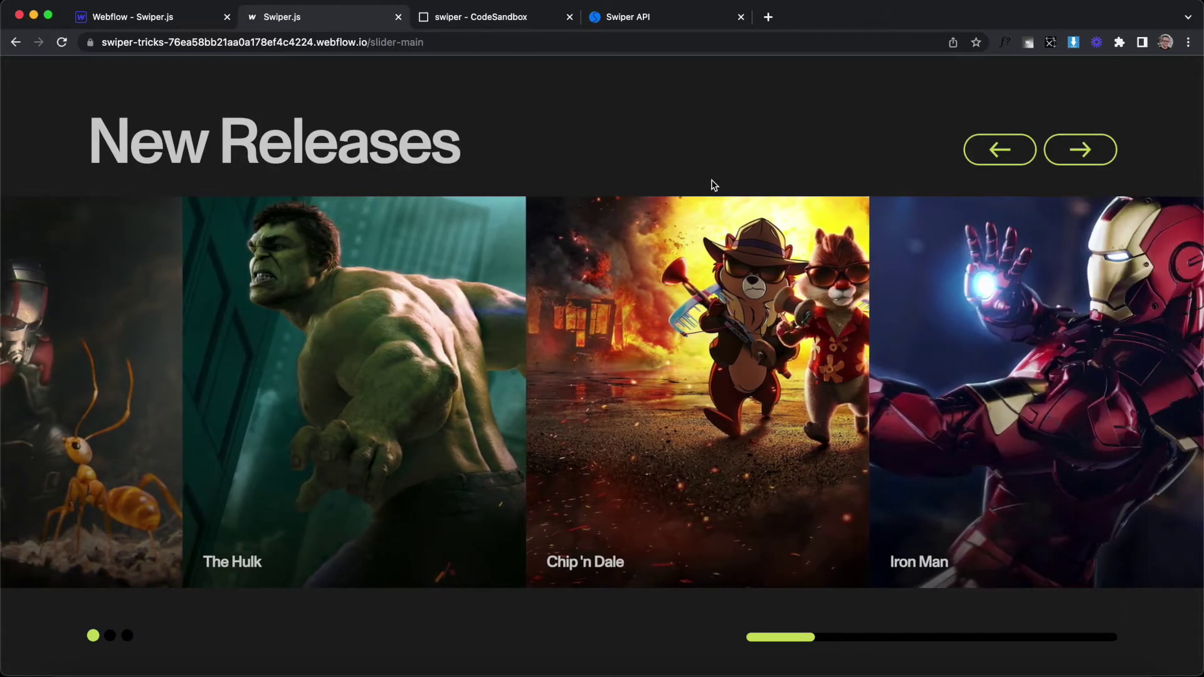
key(Right)
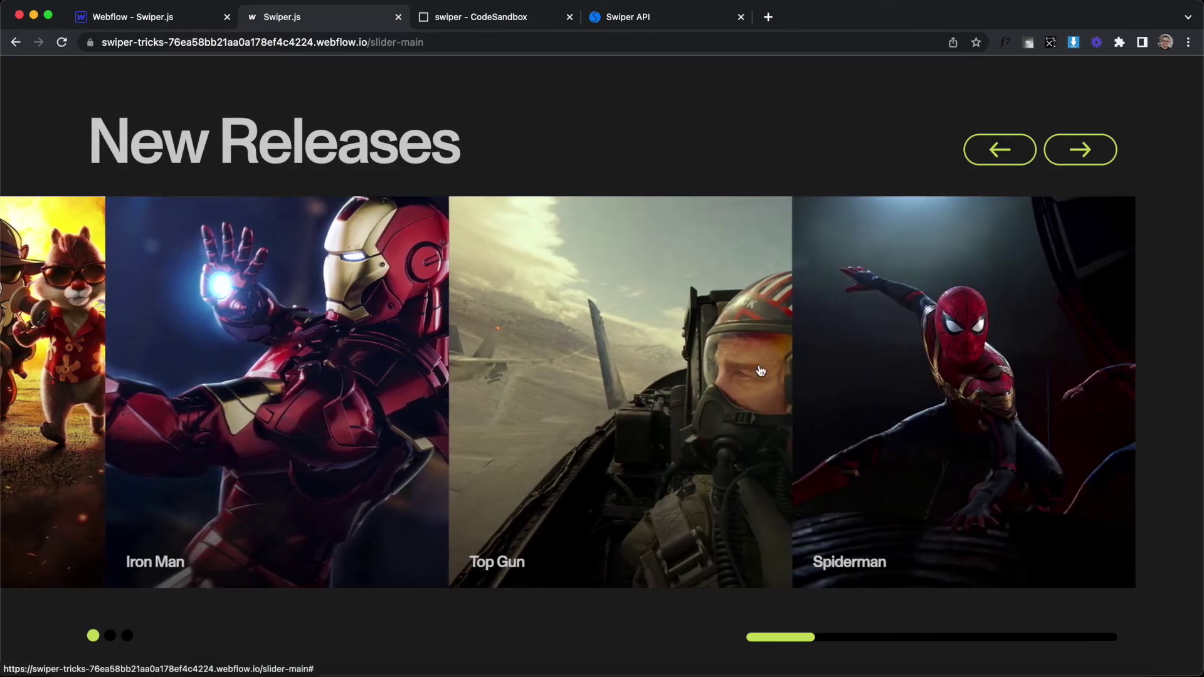
key(Left)
Test how wheel scrolling behaves over the New Releases slides compared with the area outside the slider.
scroll(602, 367, up, 2)
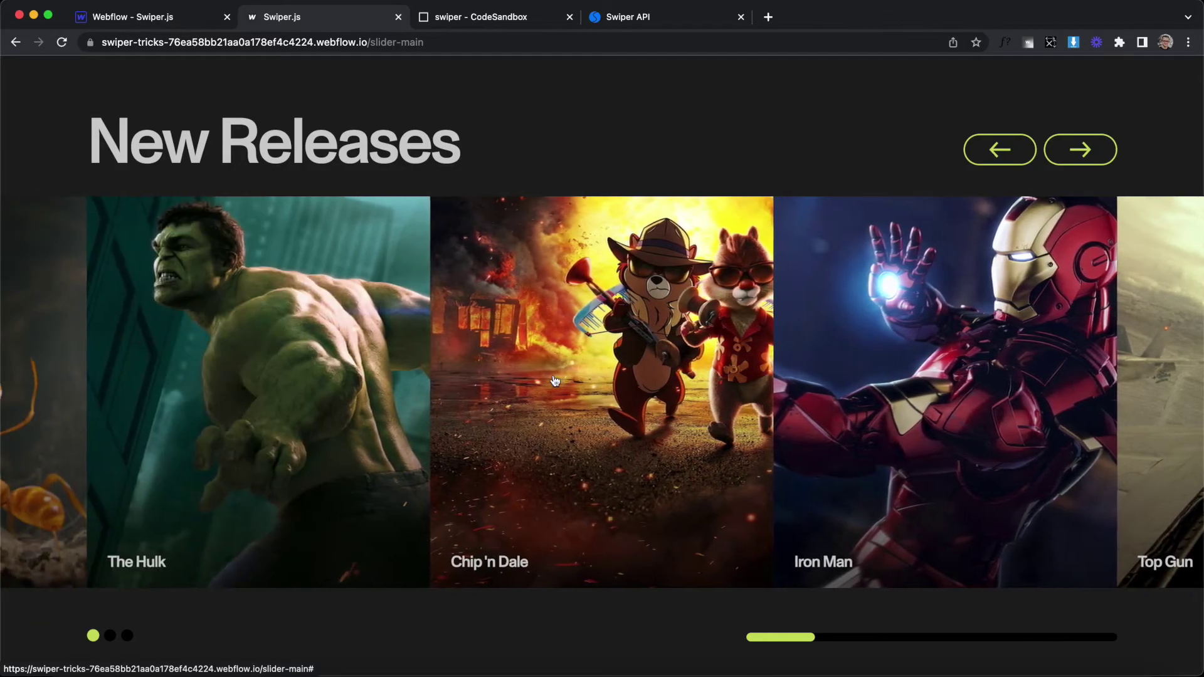
scroll(555, 381, down, 1)
scroll(555, 381, up, 1)
scroll(555, 381, down, 1)
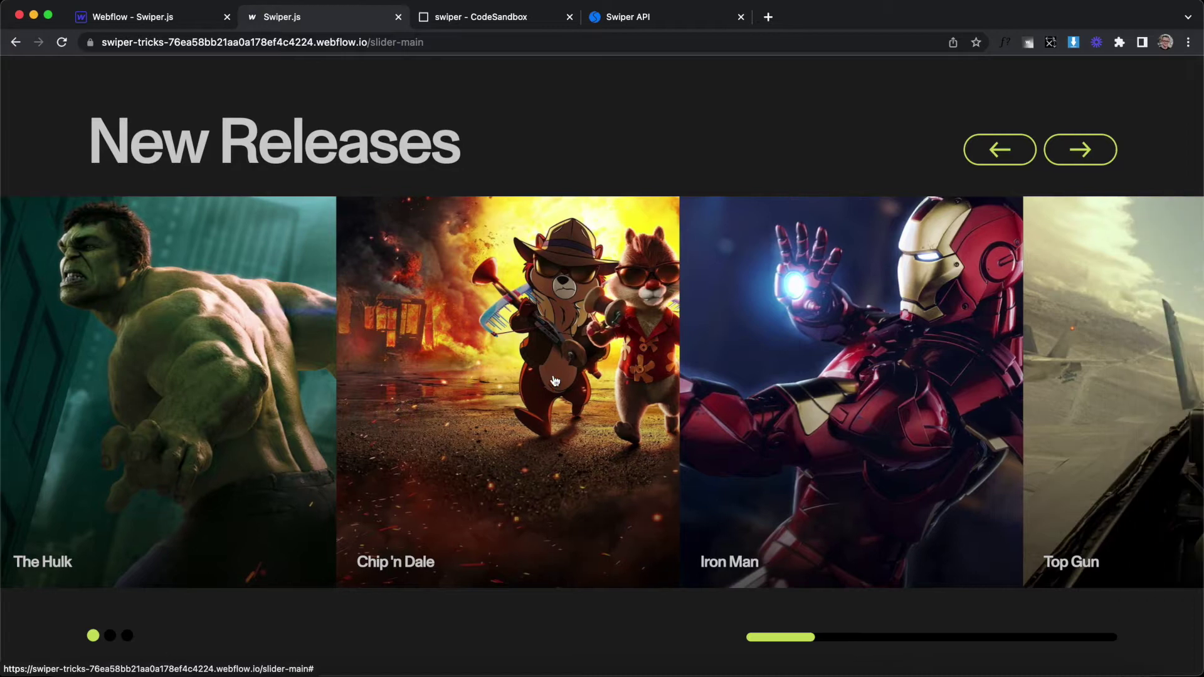
scroll(540, 366, up, 1)
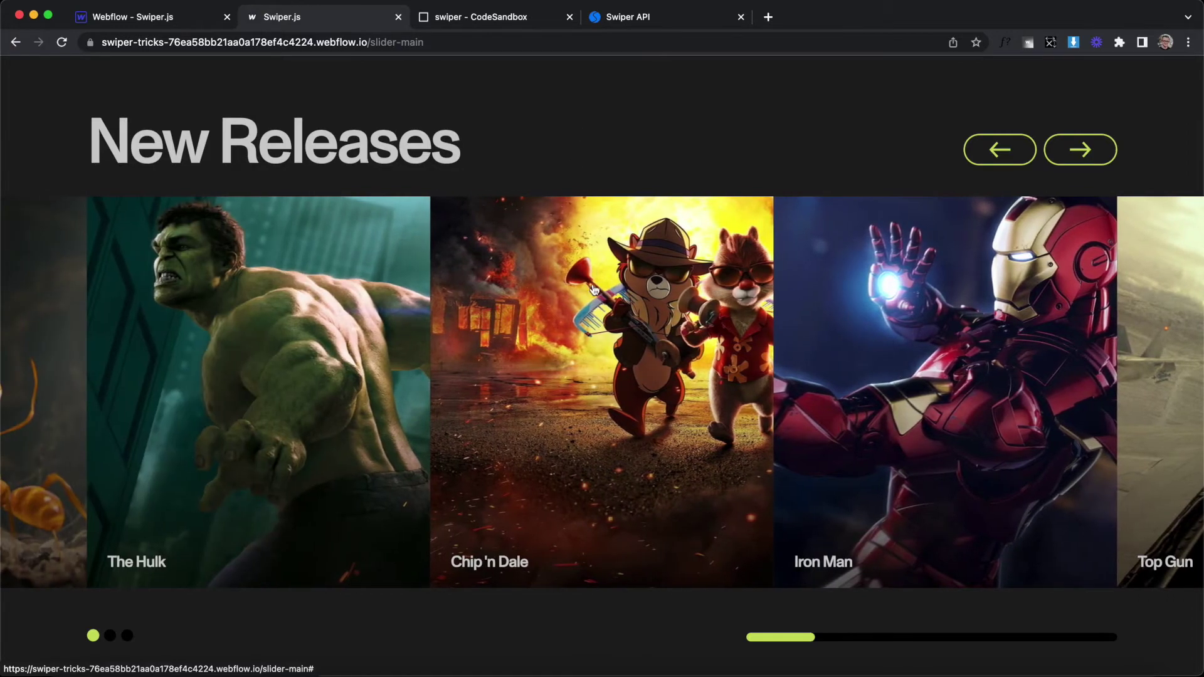
scroll(569, 99, down, 1)
scroll(569, 99, up, 1)
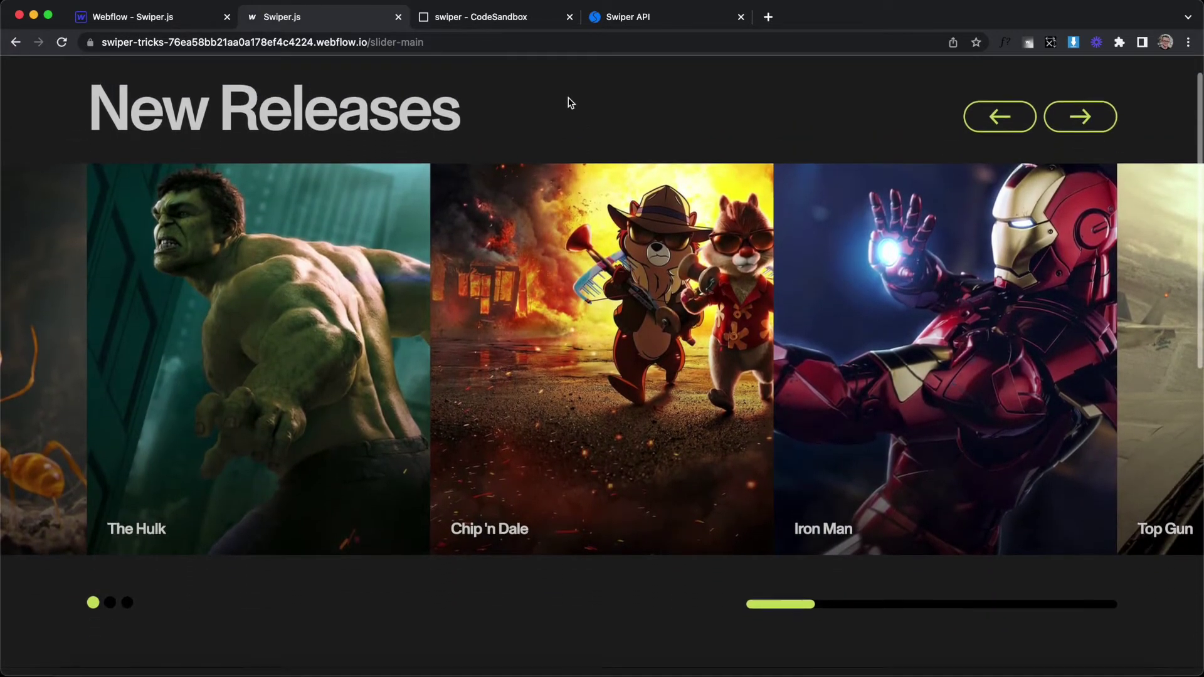
scroll(608, 450, down, 1)
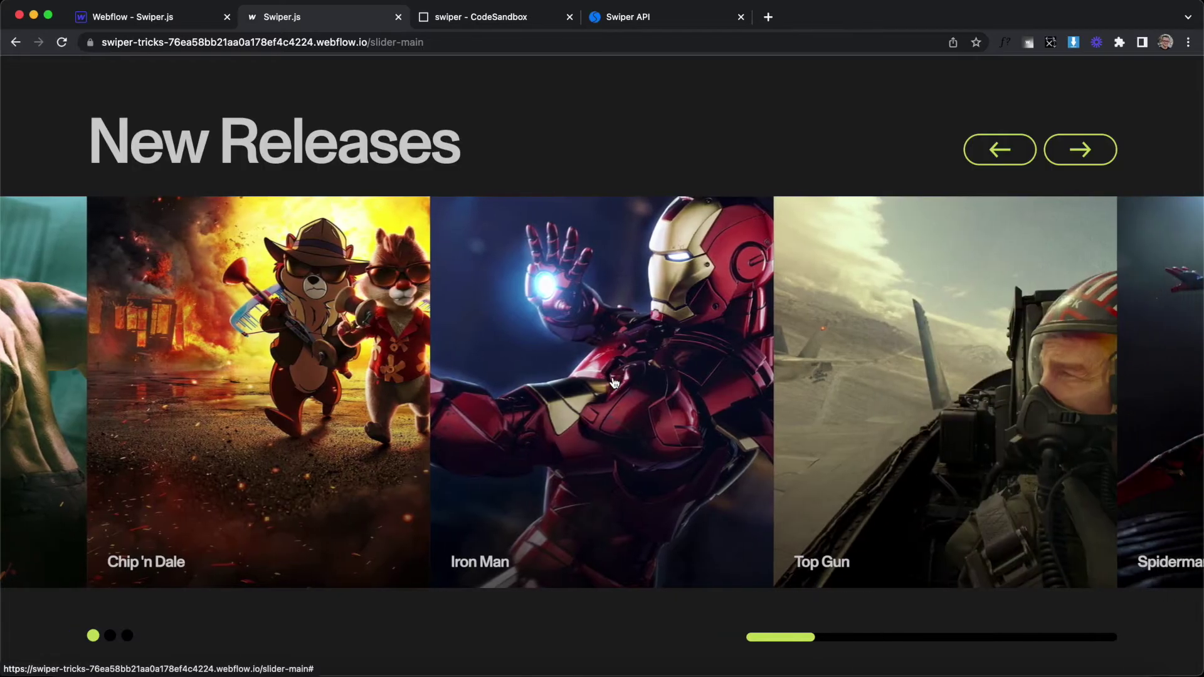
scroll(608, 449, up, 1)
In script.js, replace the mousewheel option's true value with an object containing forceToAxis: true.
click(495, 19)
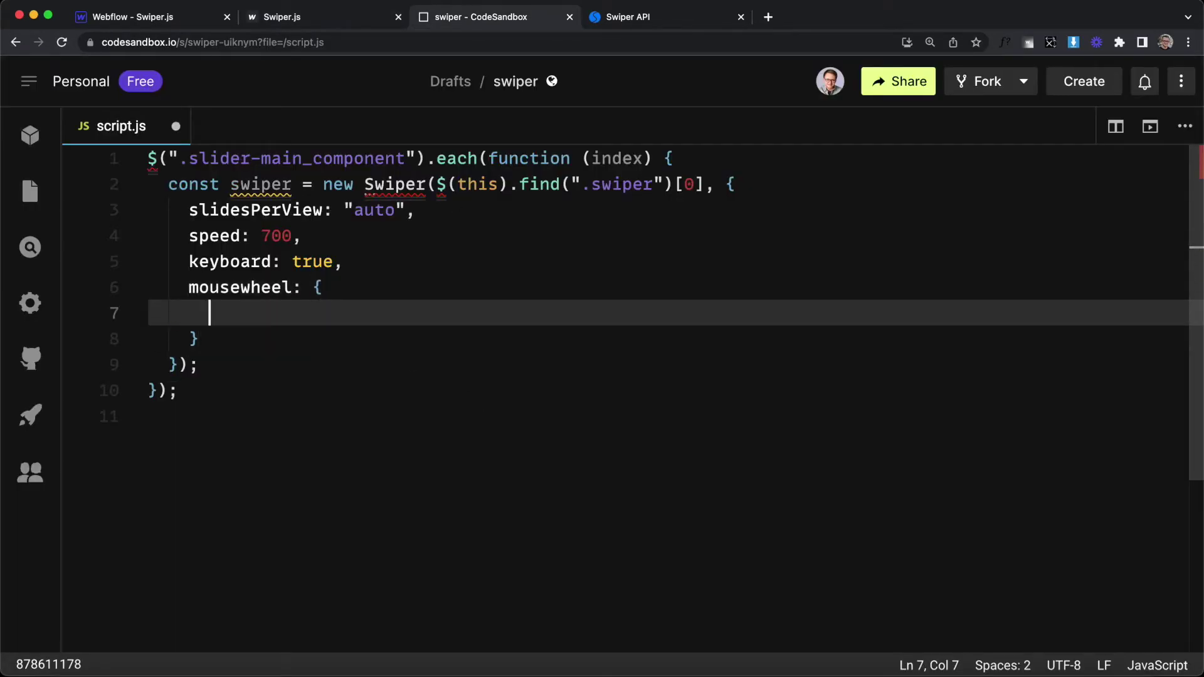
text(force)
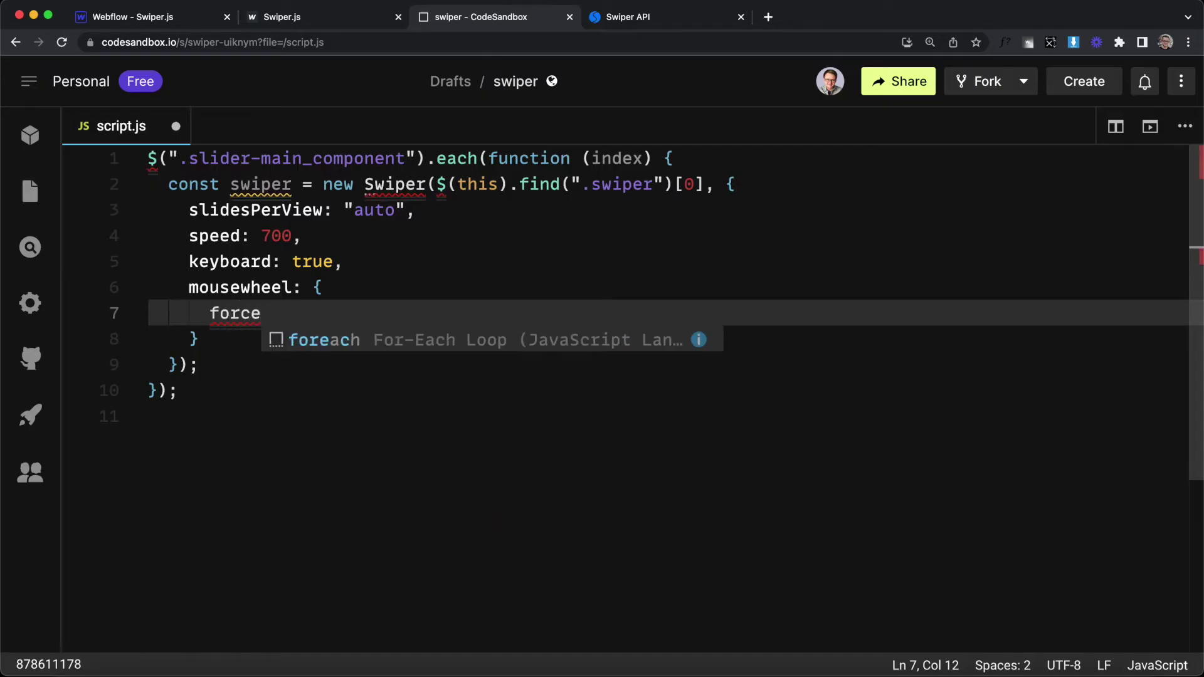
text(ToAxis: true)
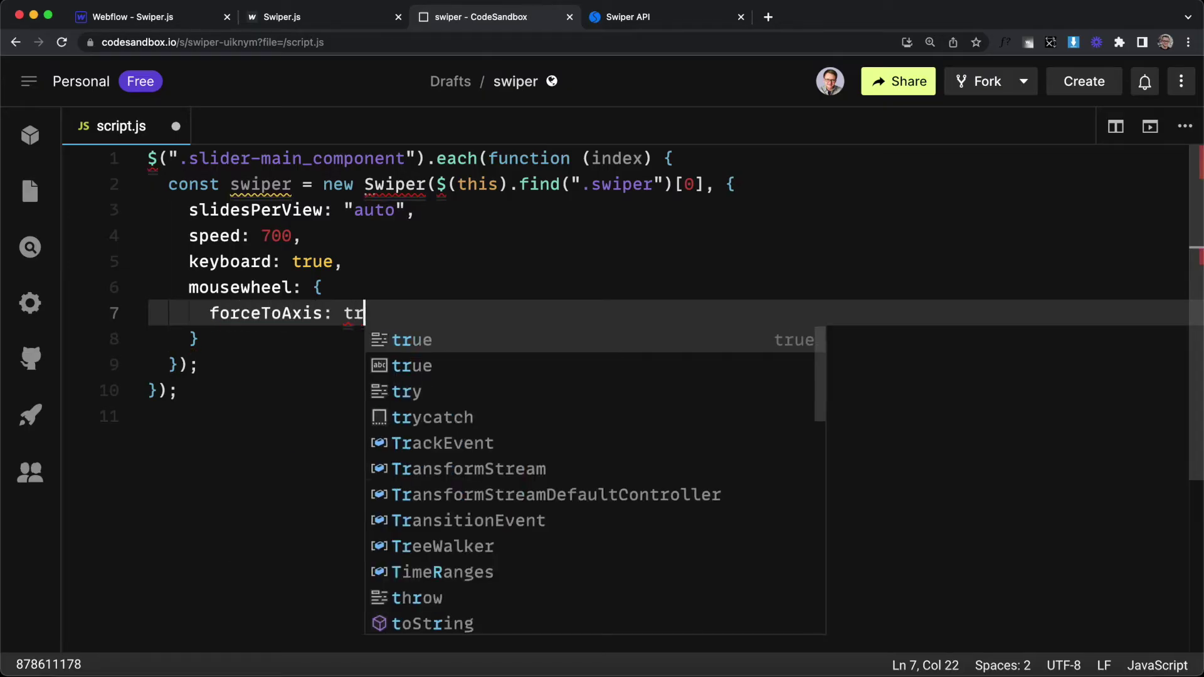
Reload the published slider-main page and test horizontal wheel scrolling through the New Releases slides in both directions.
click(317, 18)
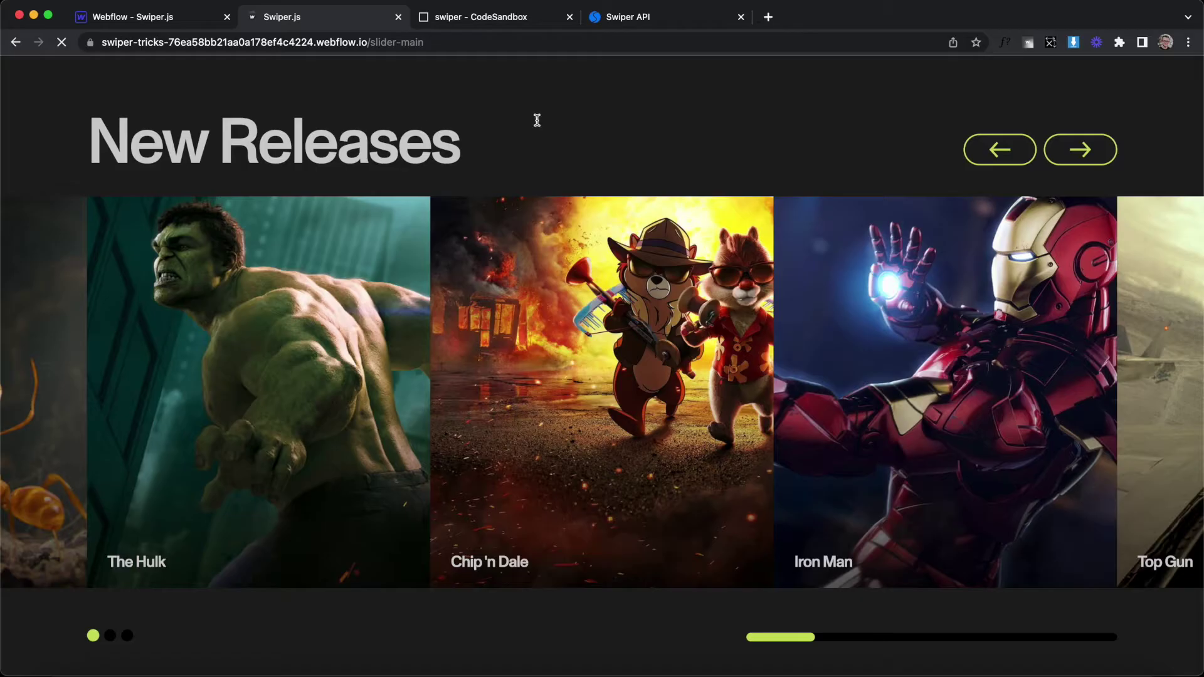
scroll(846, 344, right, 3)
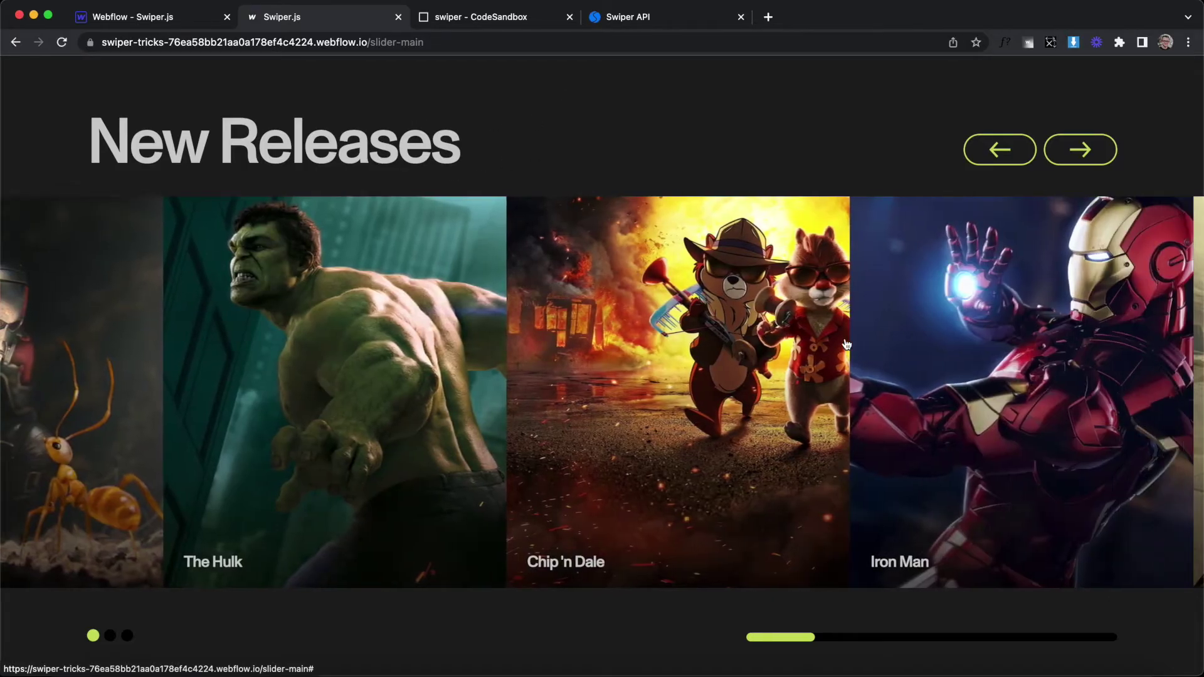
scroll(562, 344, right, 3)
scroll(475, 348, left, 2)
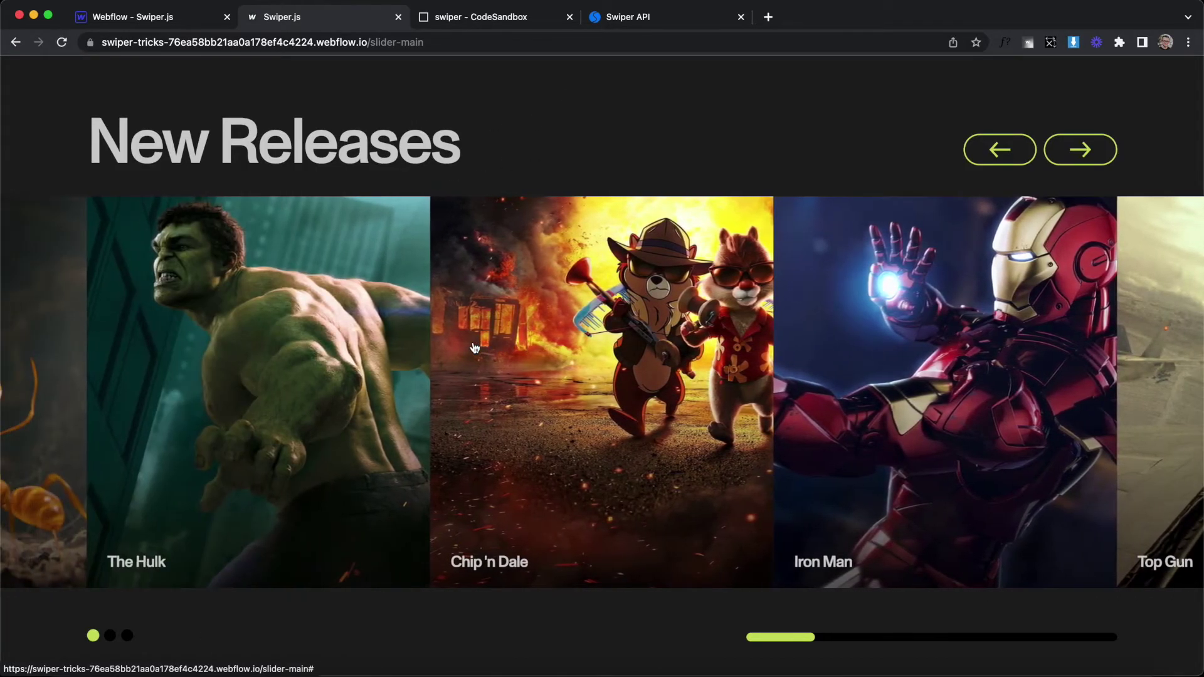
Test vertical page scrolling and horizontal slide scrolling with the pointer over the New Releases slider.
scroll(475, 348, right, 2)
scroll(417, 381, down, 2)
scroll(416, 381, down, 2)
scroll(417, 379, right, 5)
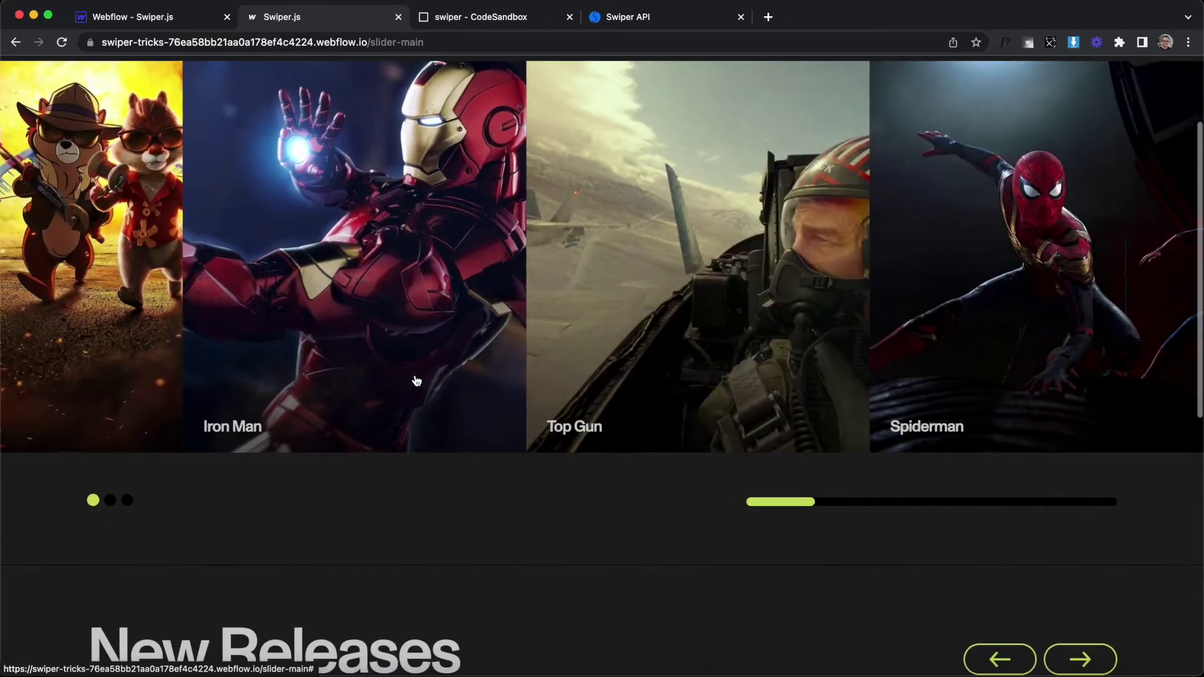
scroll(492, 351, down, 10)
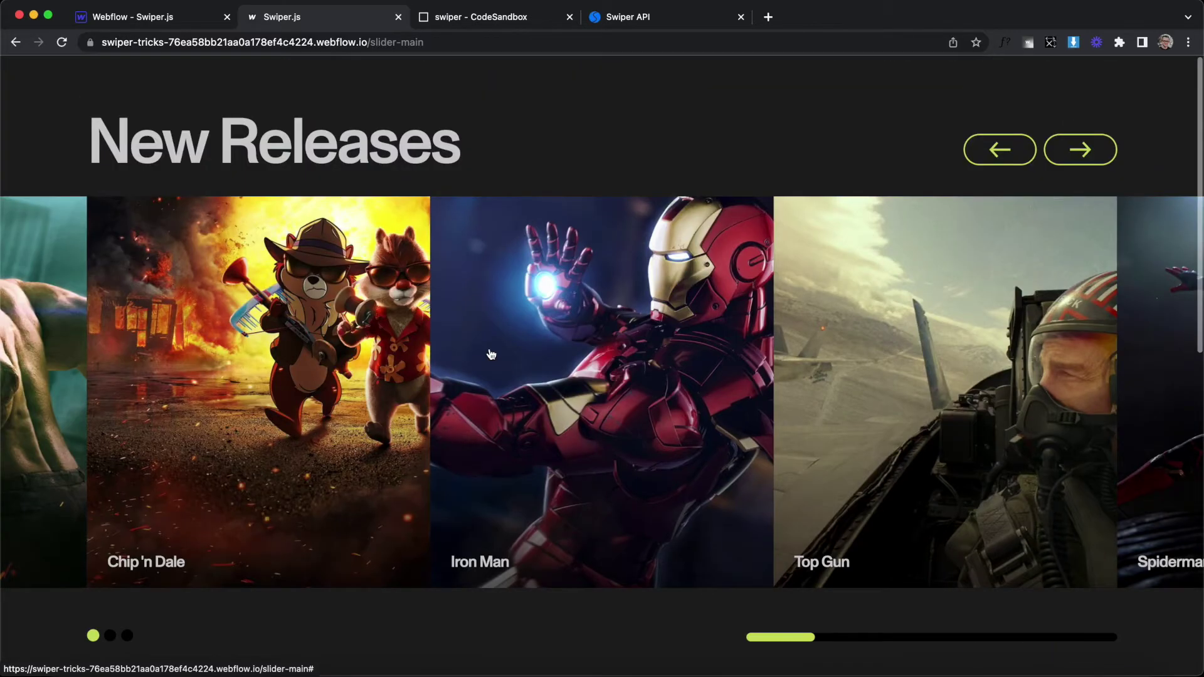
Add freeMode: true after the mousewheel option in script.js and test free scrolling on the published slider-main page.
key(ctrl+Tab)
text(,)
key(Return)
text(freeMode: true)
click(322, 18)
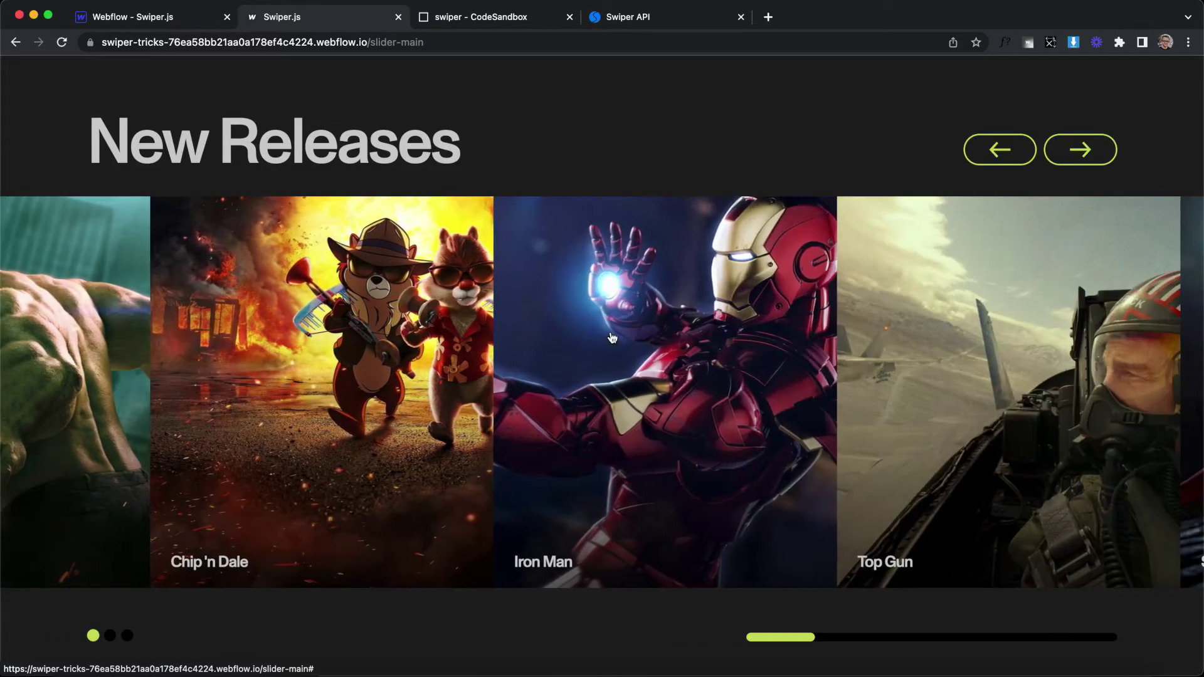
Add slideToClickedSlide: true to the Swiper options in script.js and test it with the Top Gun slide on the published page.
key(ctrl+Tab)
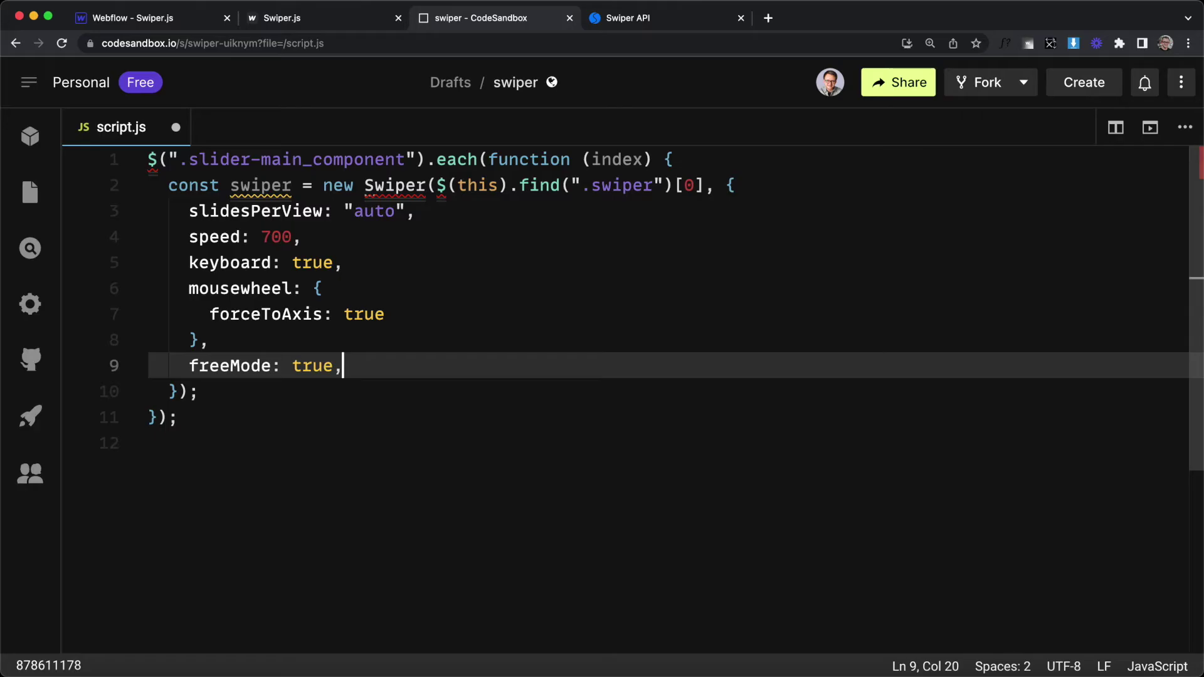
key(Return)
text(slideToClickedSlide: true,)
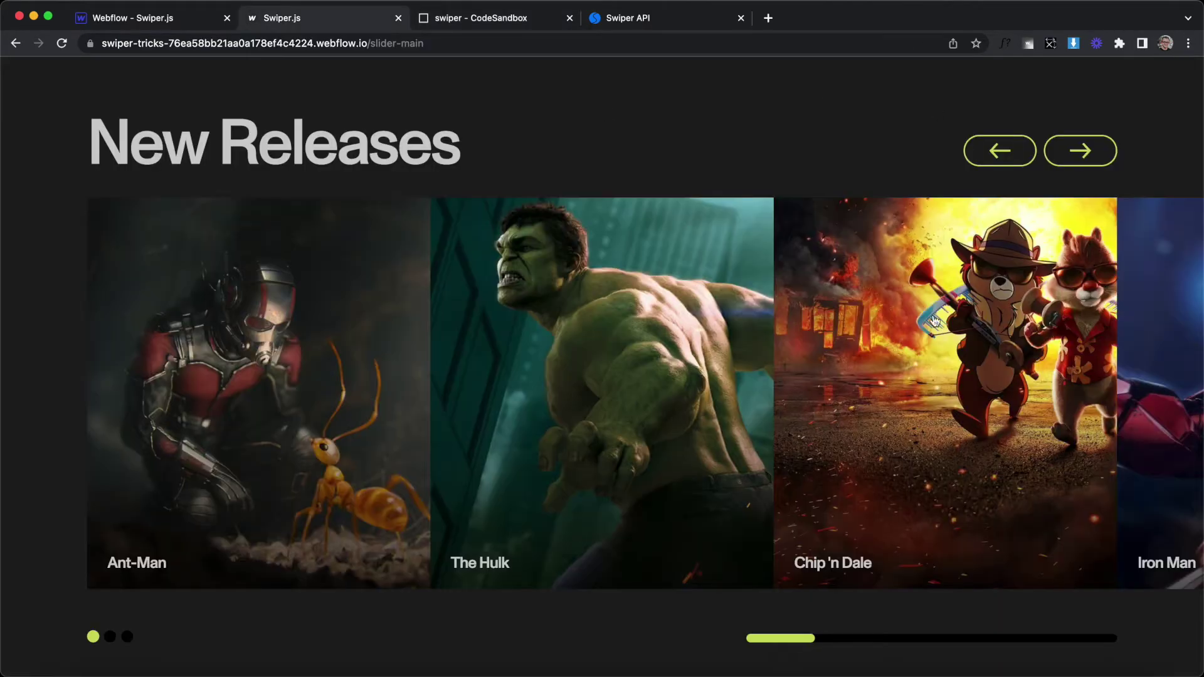
click(934, 320)
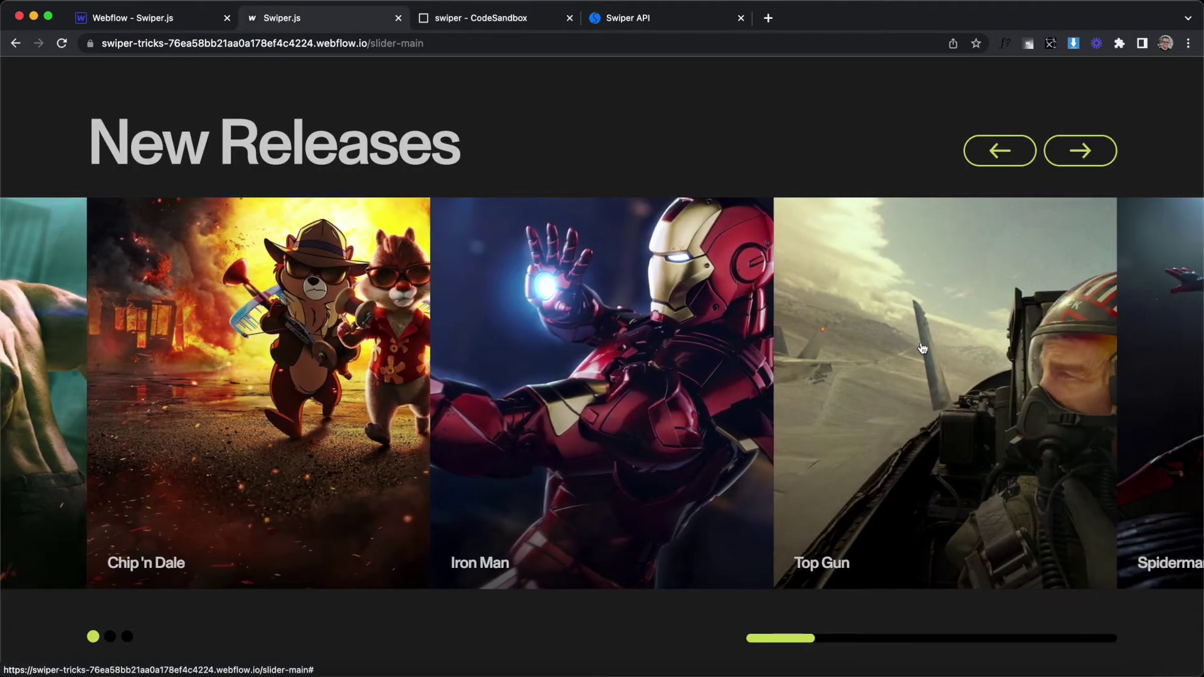
scroll(608, 320, right, 3)
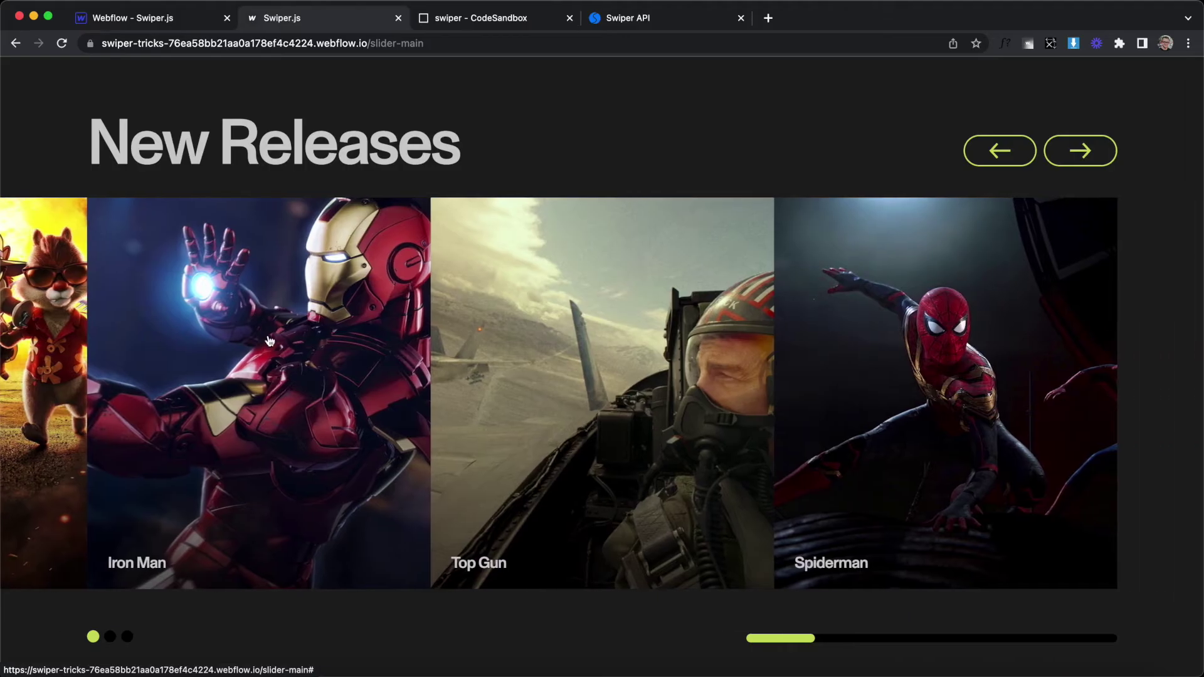
Add followFinger: false after slideToClickedSlide in script.js.
key(ctrl+Tab)
text(,)
key(Return)
text(followFinger: false)
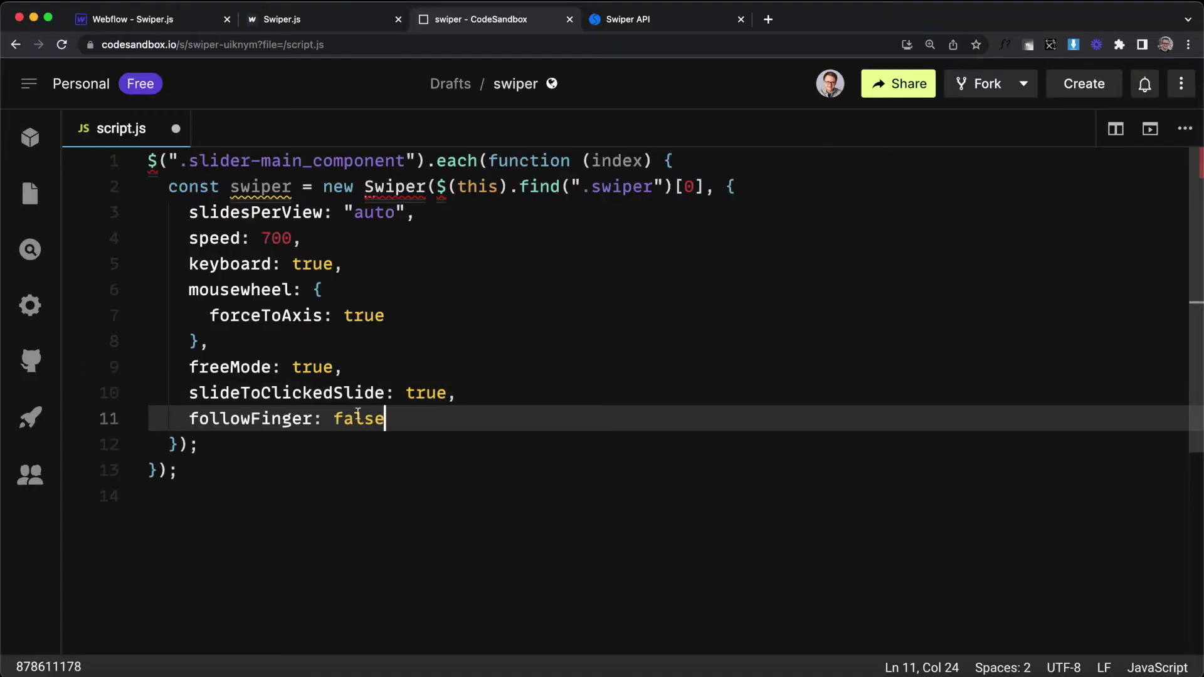
drag(412, 420, 229, 417)
Delete the freeMode line from the Swiper options and save script.js.
drag(342, 367, 150, 366)
key(BackSpace)
key(BackSpace)
key(super+s)
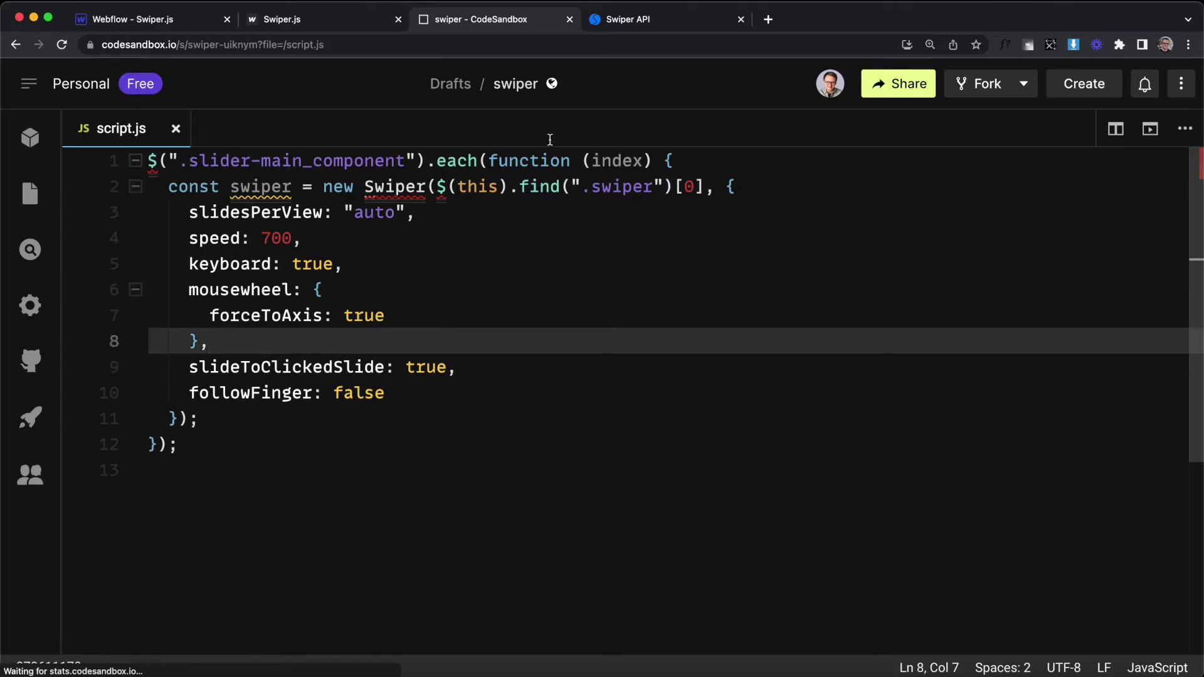
Reload the published slider-main page and test swiping the New Releases slides in both directions.
click(359, 20)
drag(713, 375, 552, 377)
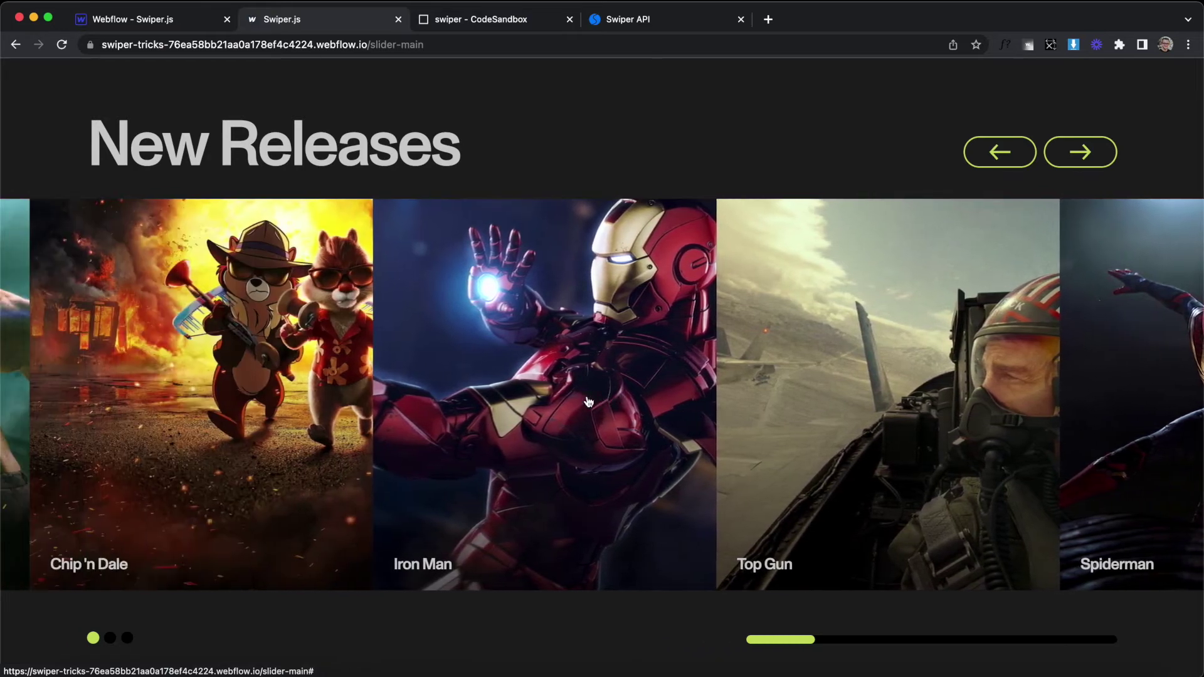
key(super+r)
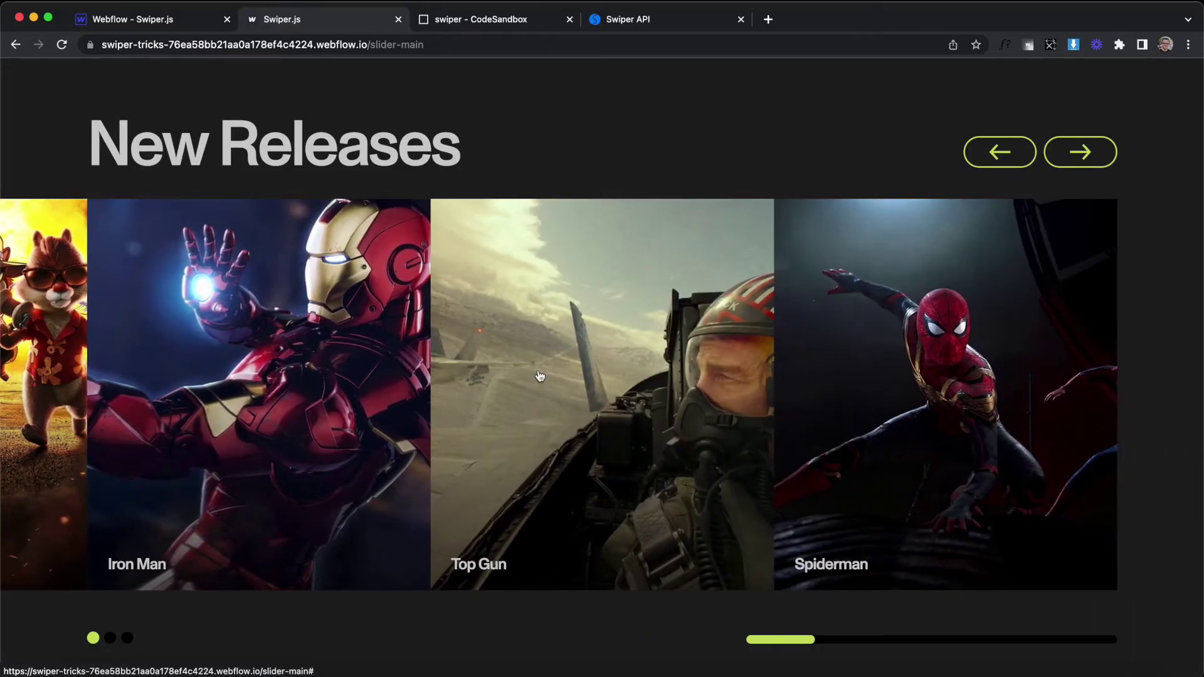
drag(540, 377, 652, 383)
drag(592, 351, 463, 330)
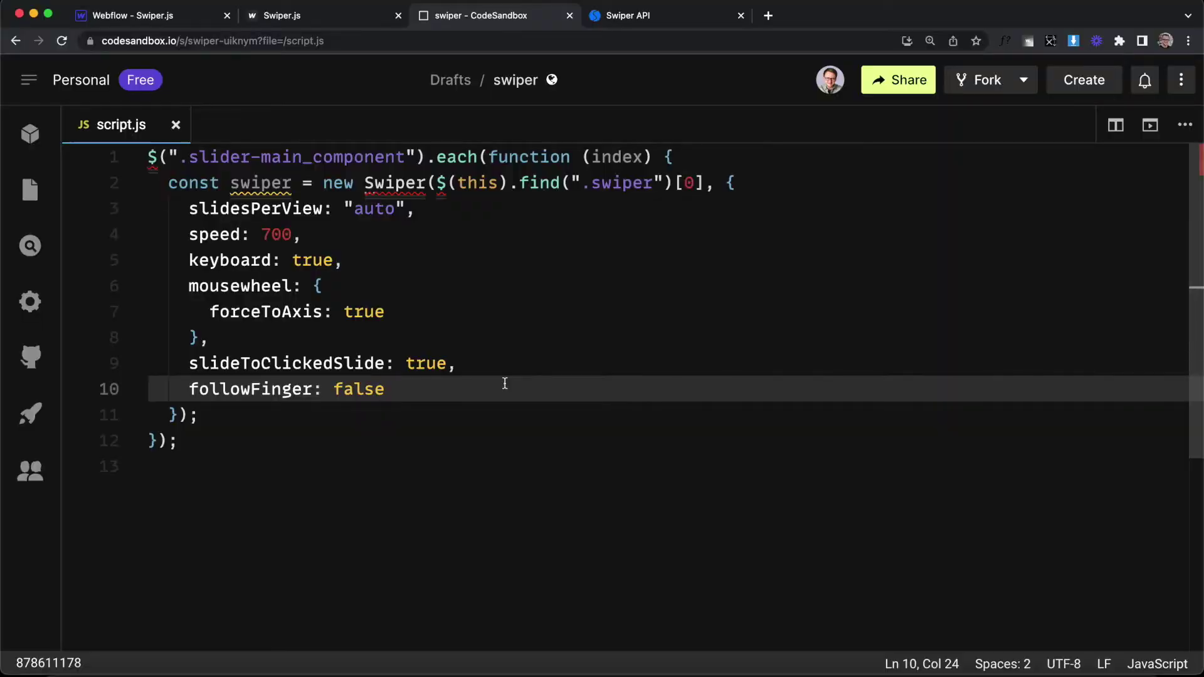
Add spaceBetween: "2%" after followFinger in script.js.
text(,)
key(Return)
text(spaceBetween: "2%")
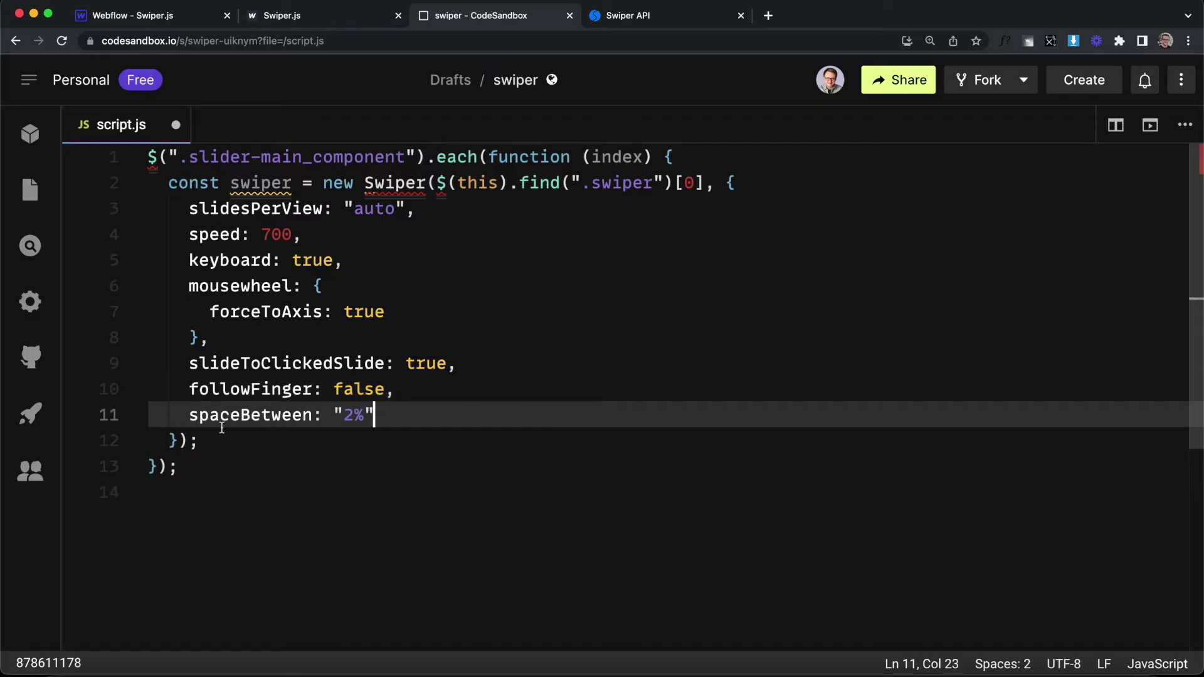
Try replacing the spaceBetween value with 200 and undo the replacement.
drag(375, 416, 336, 419)
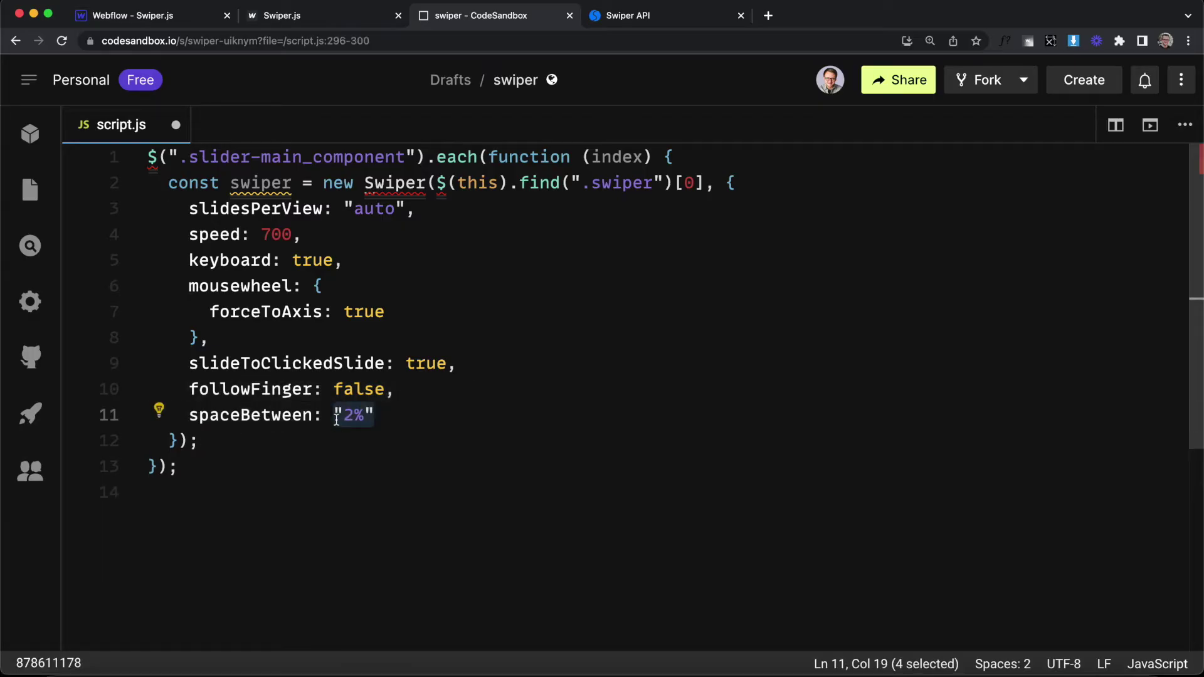
text(200)
key(super+z)
Save script.js and reload the published slider-main page to check the spacing between slides.
click(416, 419)
key(super+s)
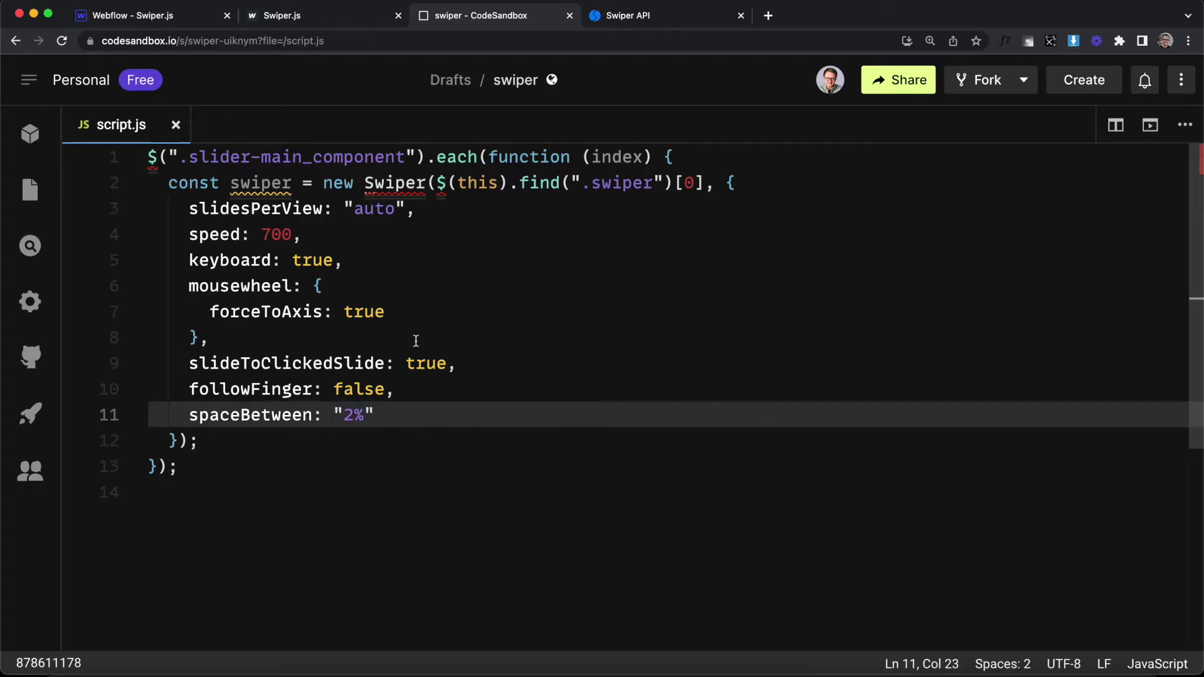
click(352, 15)
key(super+r)
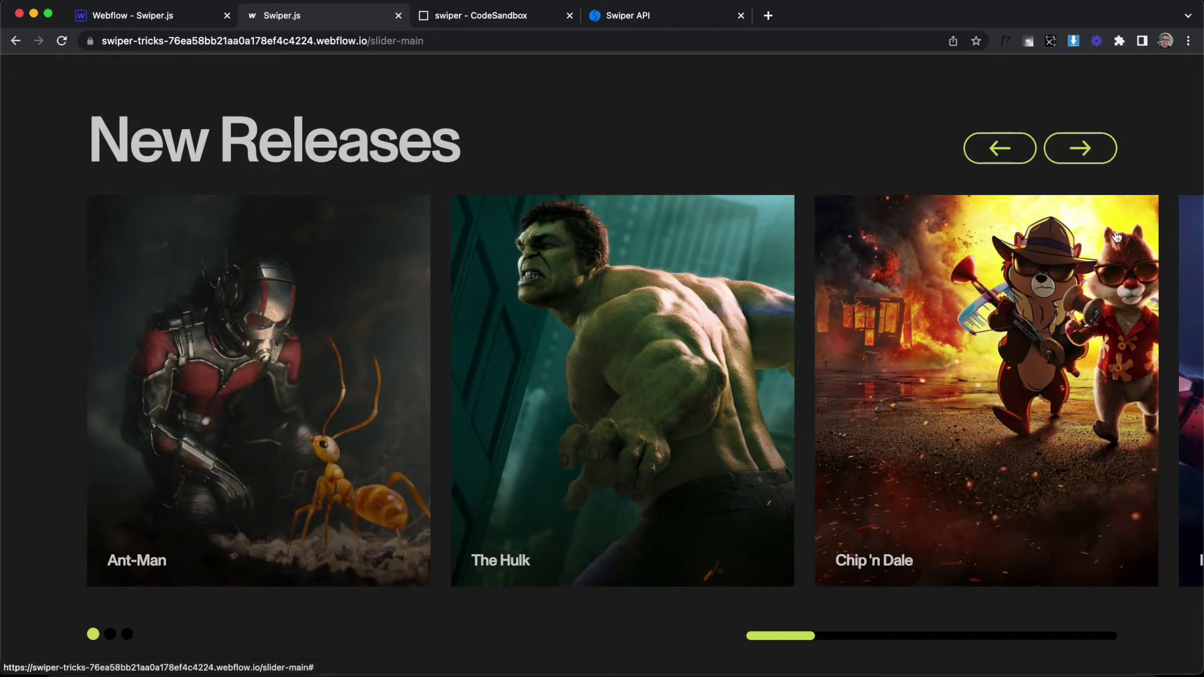
Replace the slidesPerView value "auto" with 3 in script.js.
key(ctrl+Tab)
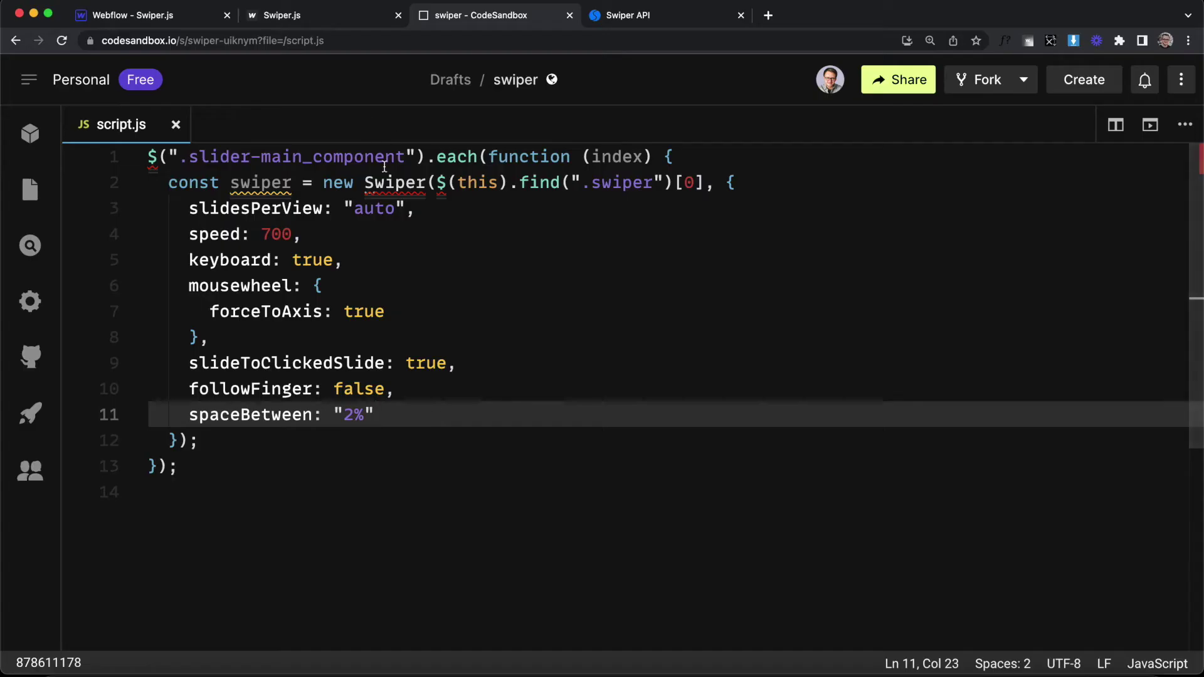
click(404, 208)
key(BackSpace)
key(BackSpace)
key(BackSpace)
key(BackSpace)
key(BackSpace)
key(BackSpace)
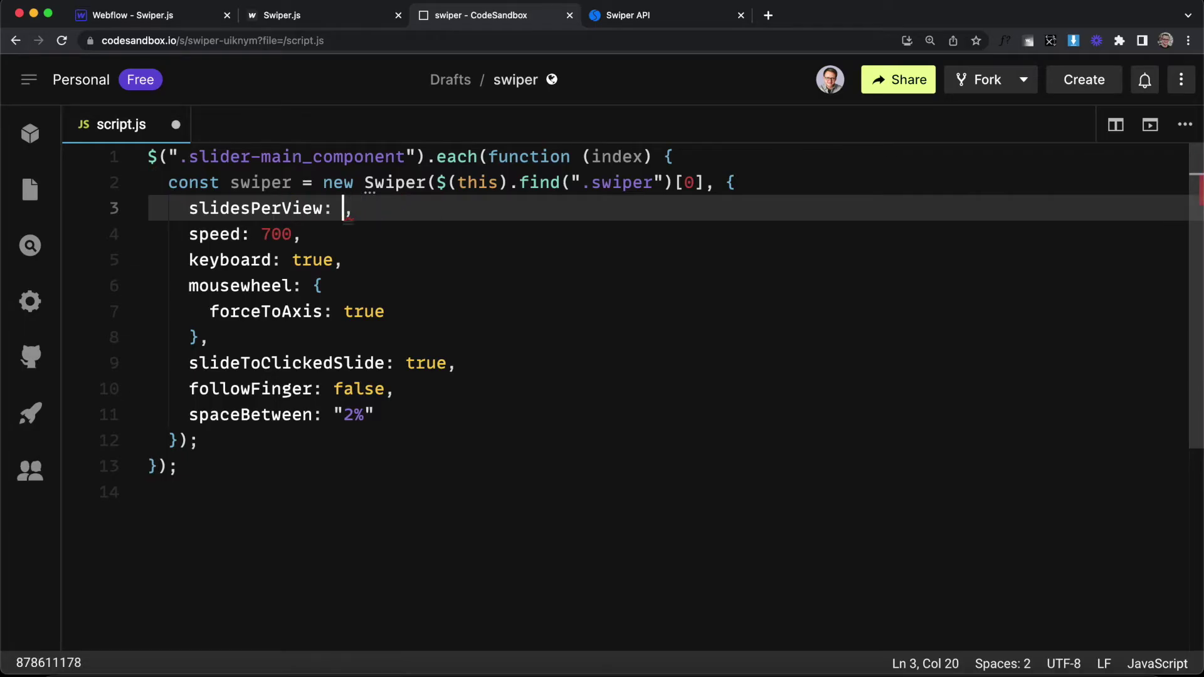
text(3)
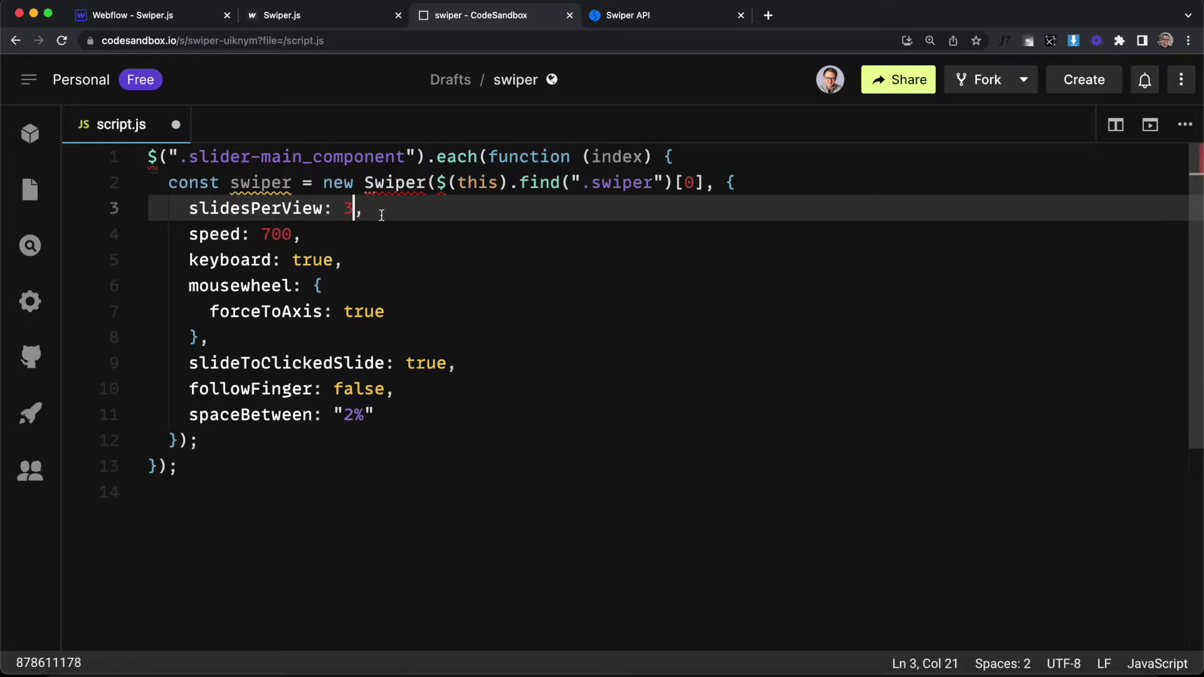
Reload the published slider-main page and check how many slides fit in the New Releases slider.
click(333, 24)
key(super+r)
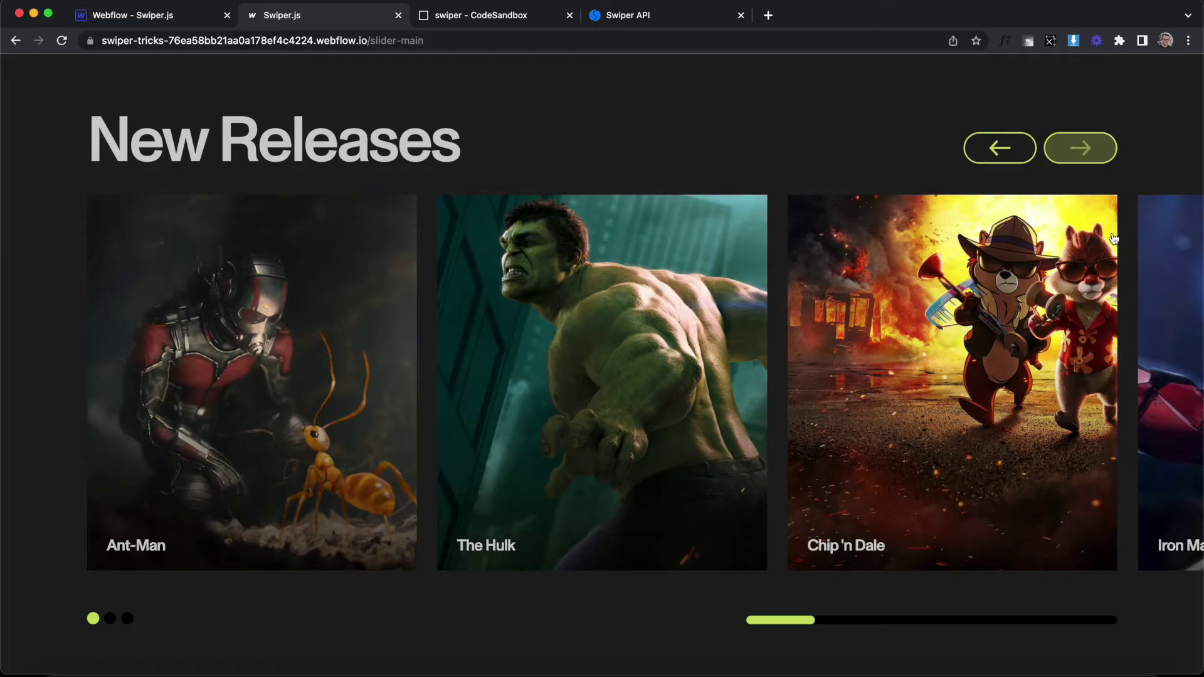
drag(3, 313, 3, 377)
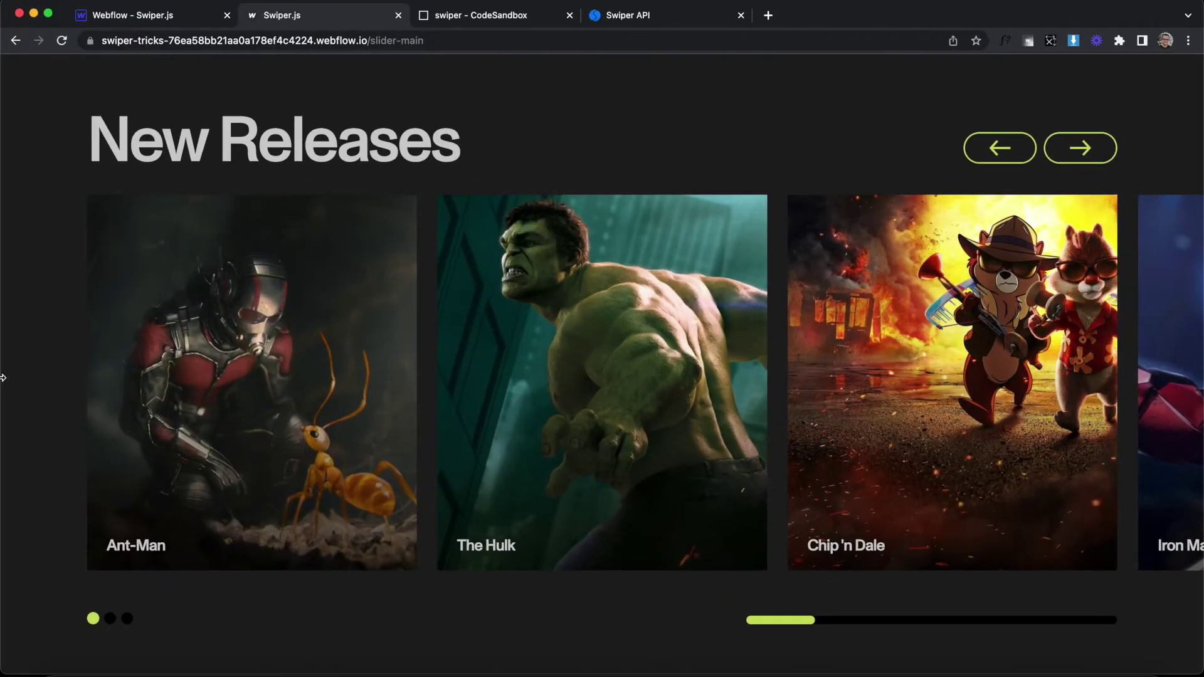
In script.js, set slidesPerView to 1 and spaceBetween to "5%".
click(474, 14)
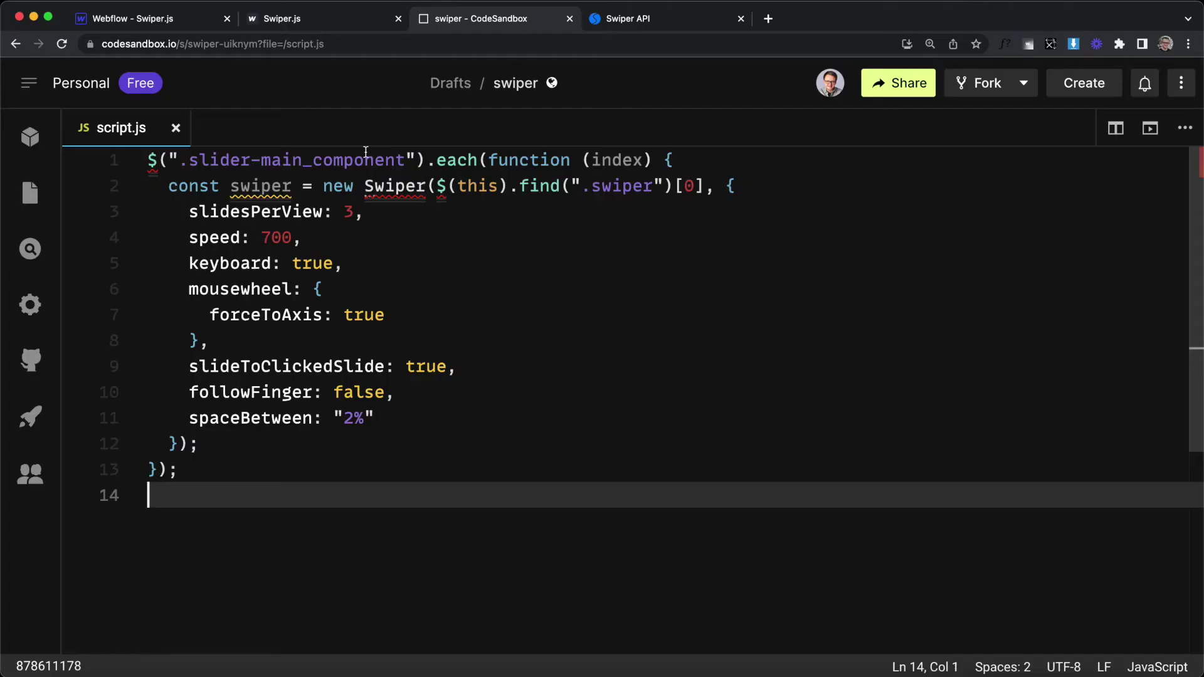
click(349, 211)
key(BackSpace)
text(1)
click(355, 418)
key(BackSpace)
text(5%",)
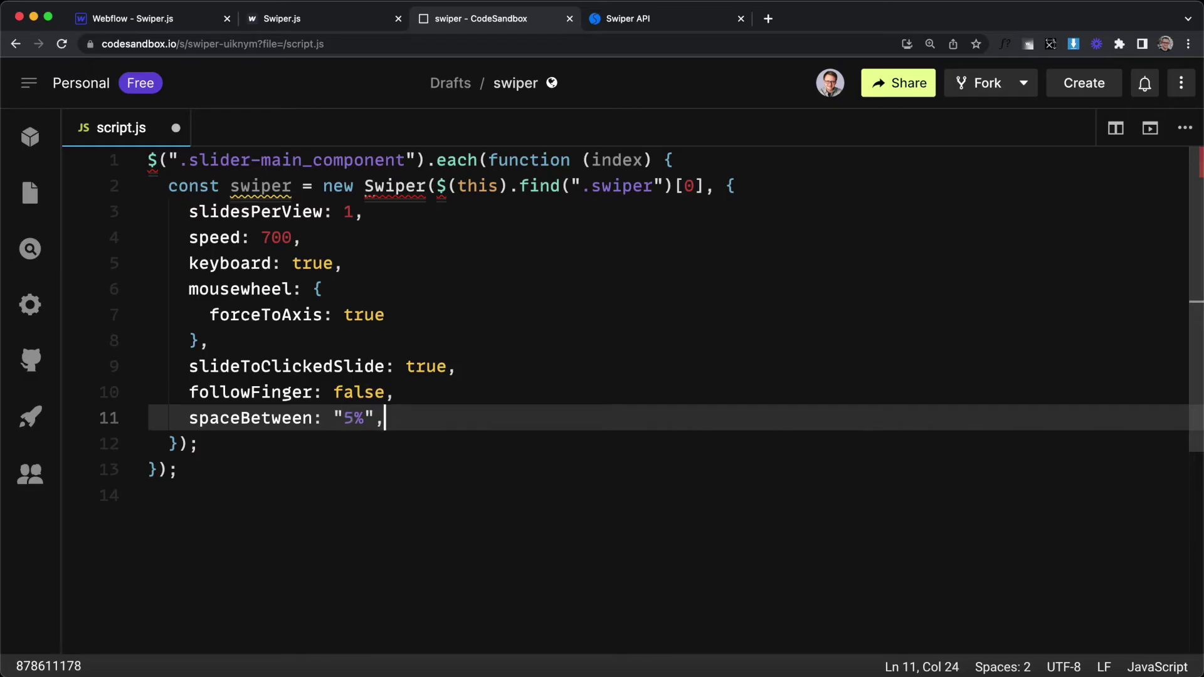
Append breakpoints with slidesPerView and spaceBetween: 480 with 1 and "4%", 768 with 2 and "3%", 992 with 3 and "2%".
key(Return)
text(breakpoints: {       // mobile landscape       480: {         slidesPerView: 1,         spaceBetween: "4%"       },       // tablet       768: {         slidesPerView: 2,         spaceBetween: "3%"       },       // desktop       992: {         slidesPerView: 3,         spaceBetween: "2%"       }     })
Review the slidesPerView and spaceBetween settings of the mobile landscape, tablet and desktop breakpoints, plus the base slidesPerView.
drag(262, 229, 406, 229)
drag(269, 283, 406, 281)
drag(313, 306, 415, 307)
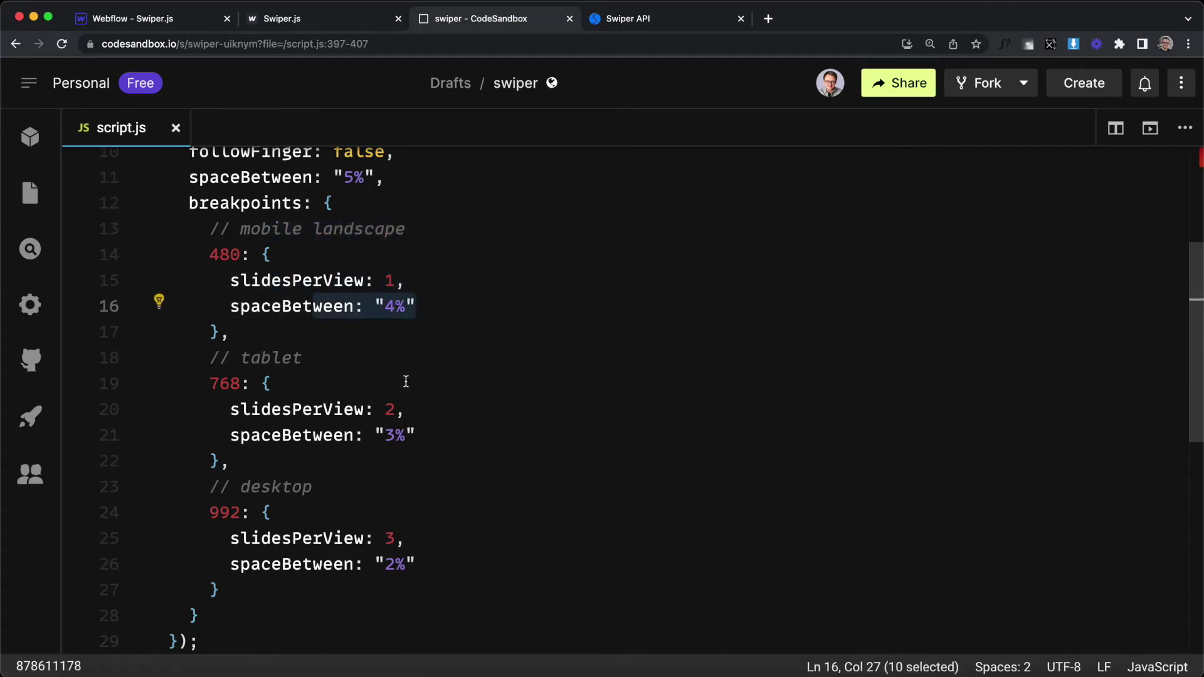
click(250, 358)
drag(261, 409, 436, 408)
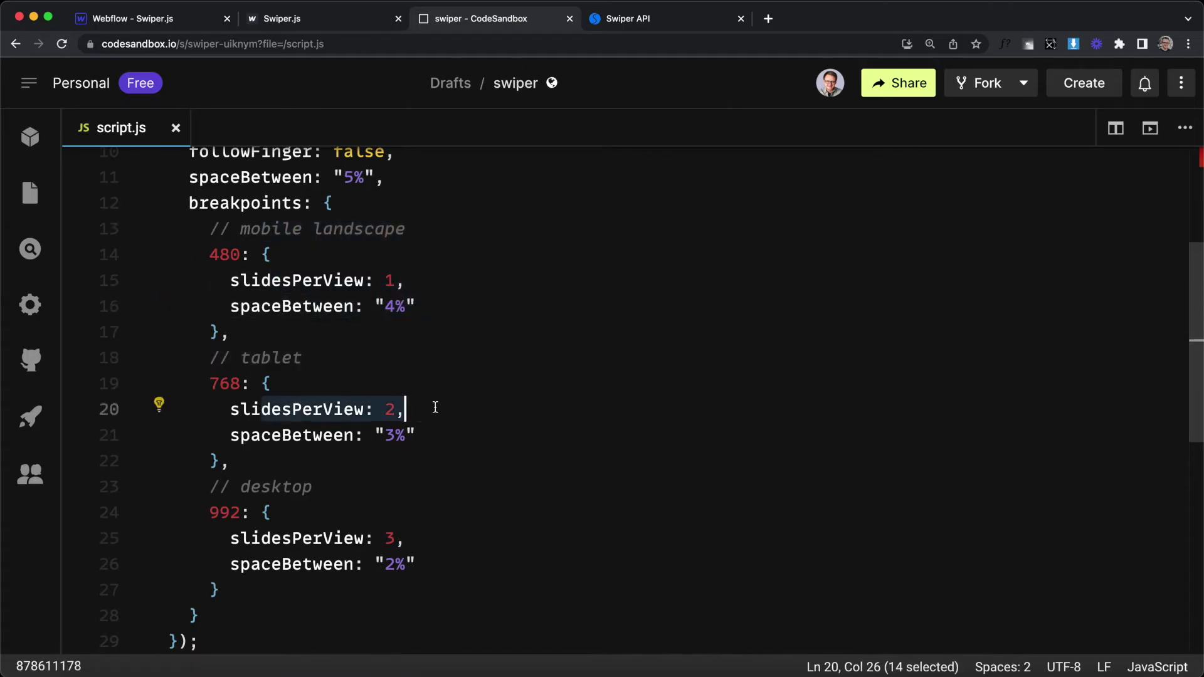
drag(291, 435, 457, 433)
scroll(461, 433, down, 2)
scroll(460, 432, down, 2)
click(291, 454)
drag(240, 453, 452, 453)
drag(261, 481, 462, 495)
click(398, 531)
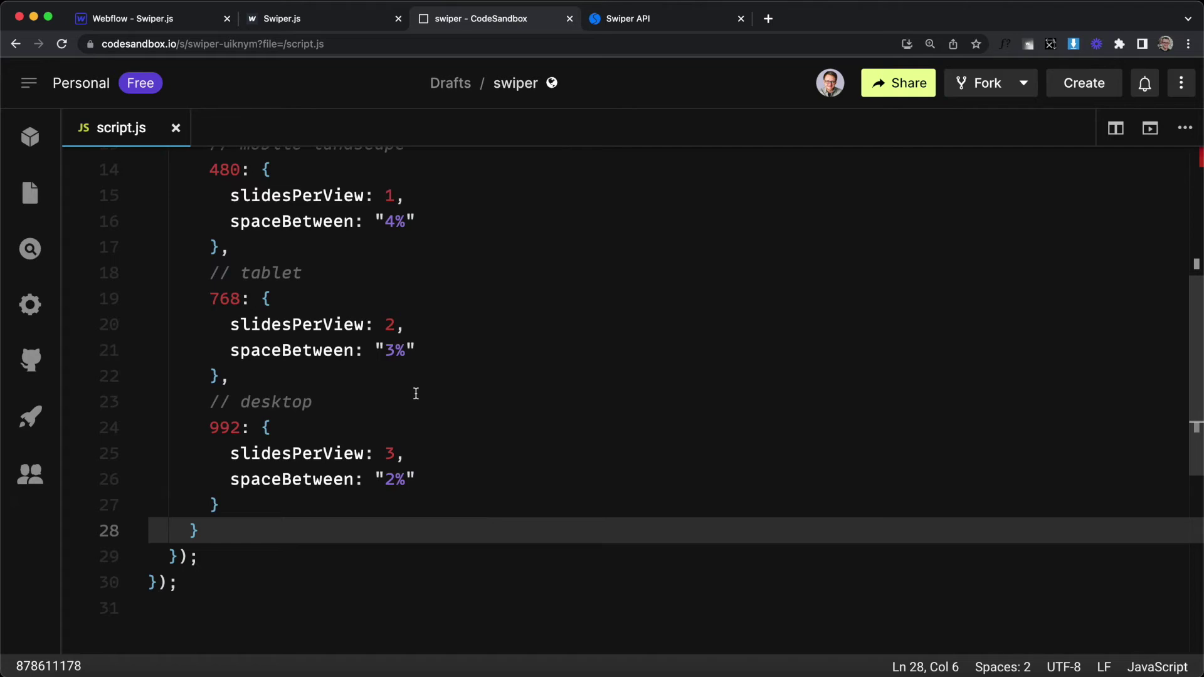
scroll(416, 393, up, 10)
click(282, 213)
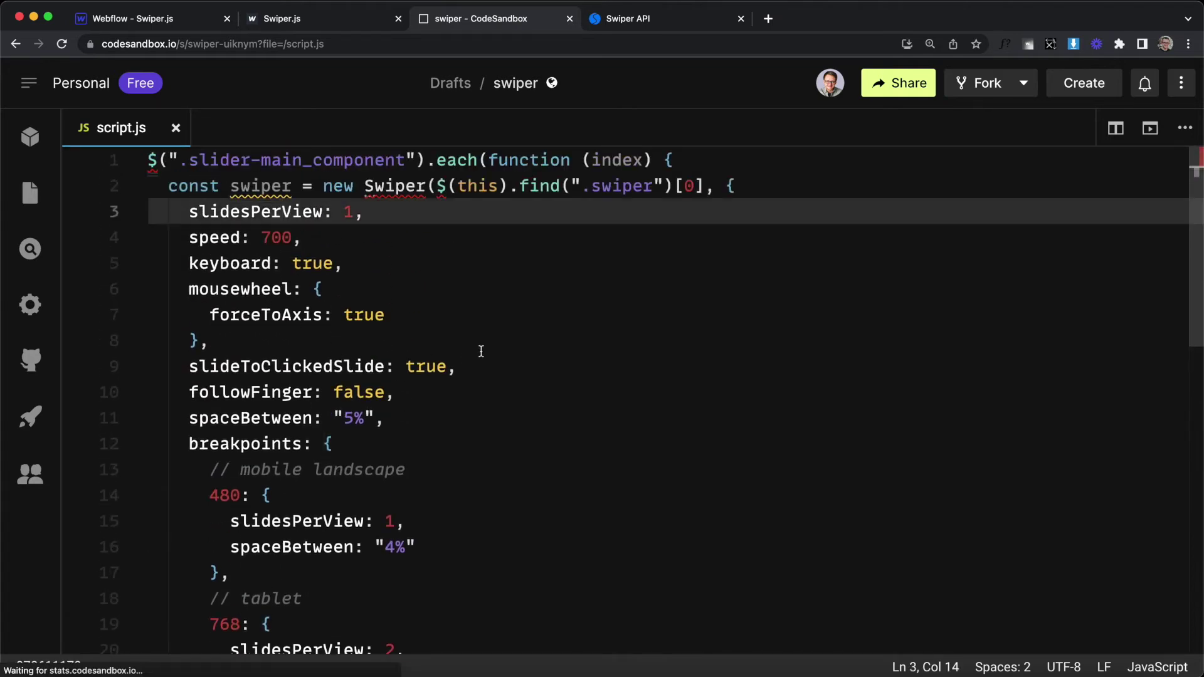
Reload the published slider-main page and narrow the browser window to test the slider at the tablet and mobile breakpoints.
click(325, 15)
key(super+r)
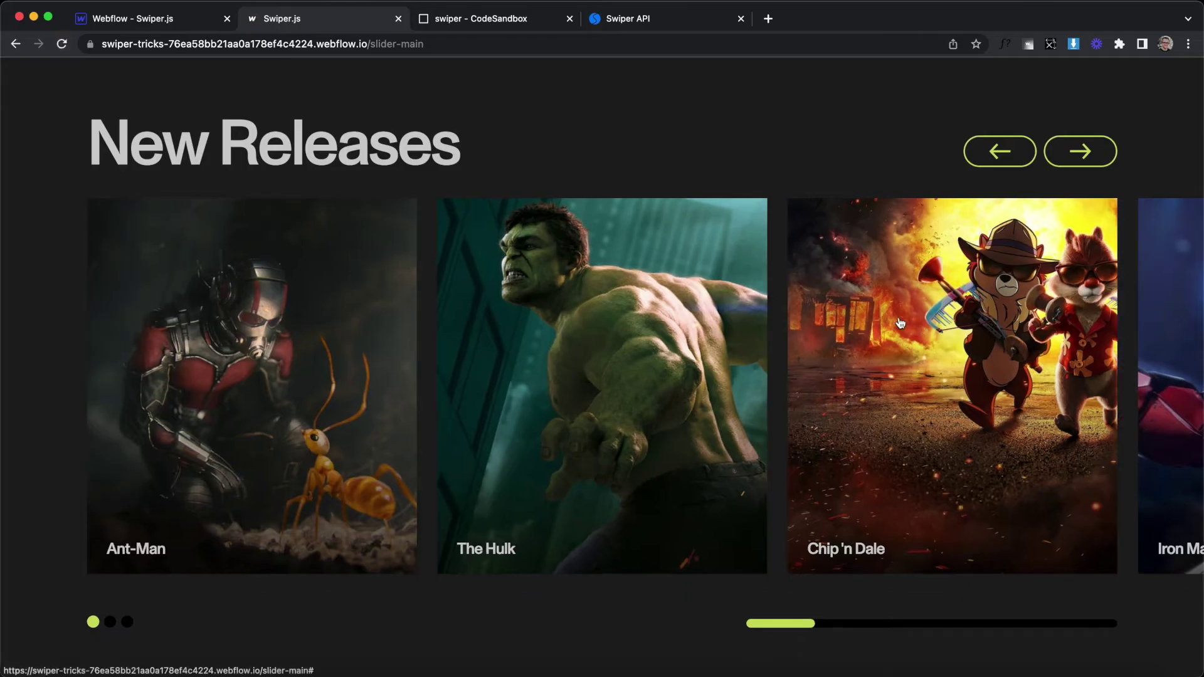
drag(3, 336, 541, 396)
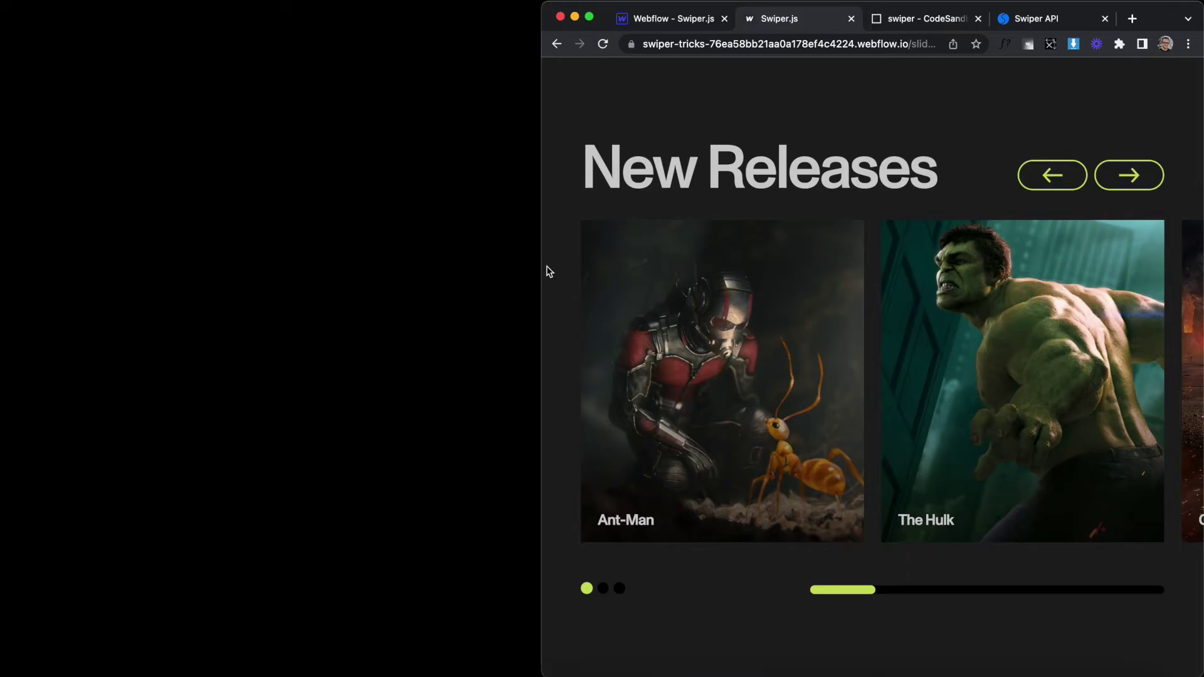
drag(540, 267, 803, 266)
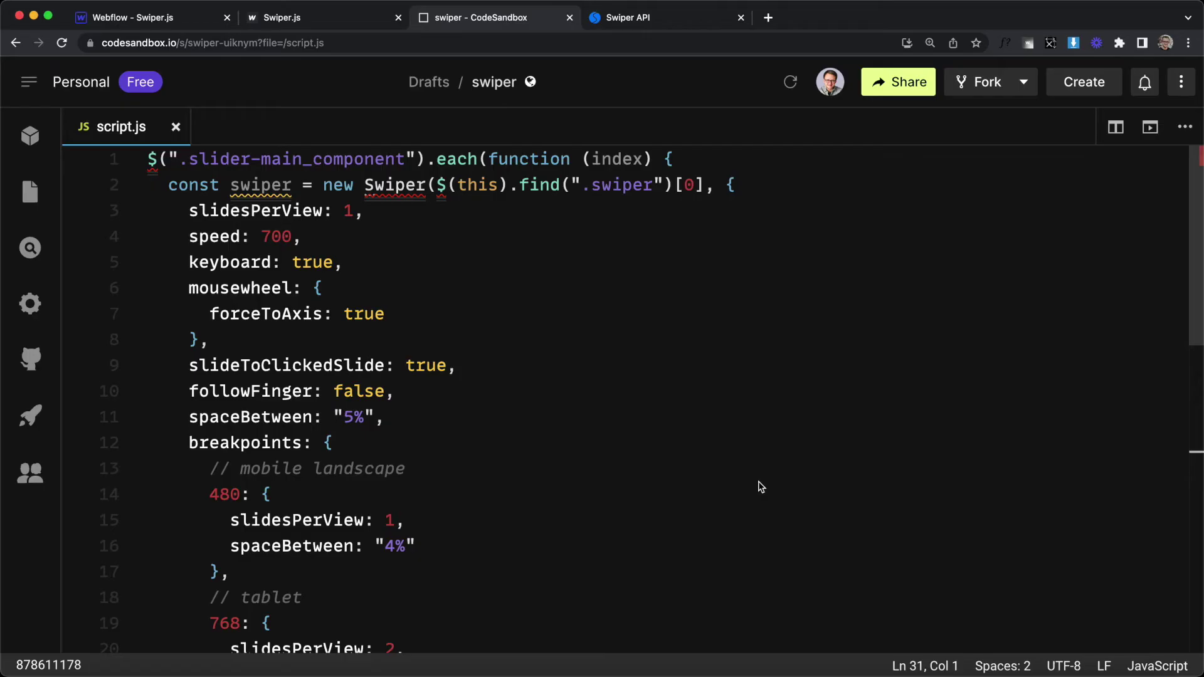
Paste the pagination, navigation and scrollbar option objects after breakpoints in script.js, look over them, and save.
scroll(760, 488, down, 5)
click(324, 401)
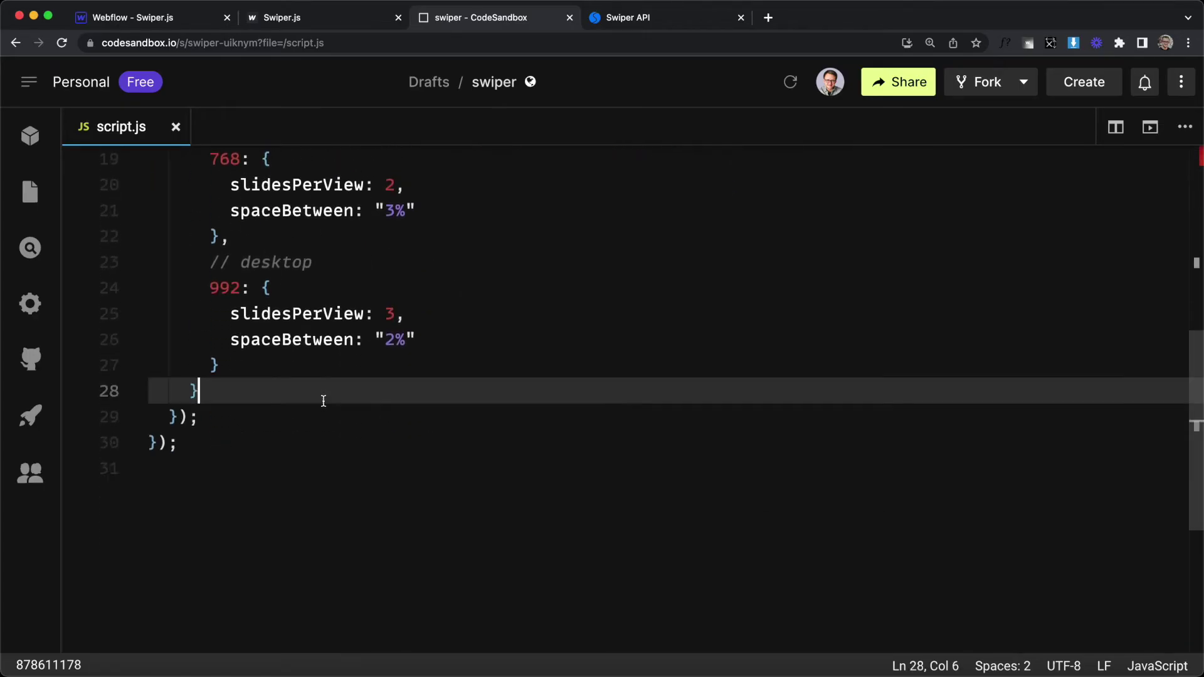
text(,)
key(Return)
text(pagination: {       el: $(this).find(".swiper-bullet-wrapper")[0],       bulletActiveClass: "is-active",       bulletClass: "swiper-bullet",       bulletElement: "button",       clickable: true     },     navigation: {       nextEl: $(this).find(".swiper-next")[0],       prevEl: $(this).find(".swiper-prev")[0],       disabledClass: "is-disabled"     },     scrollbar: {       el: $(this).find(".swiper-drag-wrapper")[0],       draggable: true,       dragClass: "swiper-drag",       snapOnRelease: true     },)
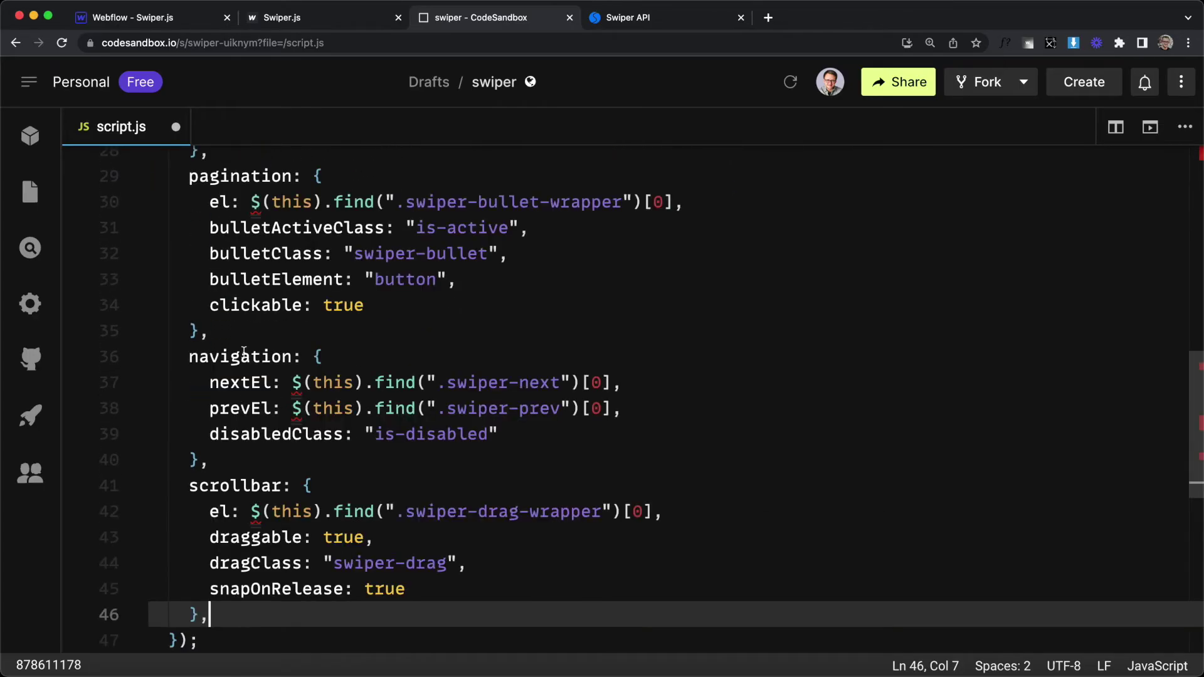
click(241, 176)
click(231, 358)
click(231, 488)
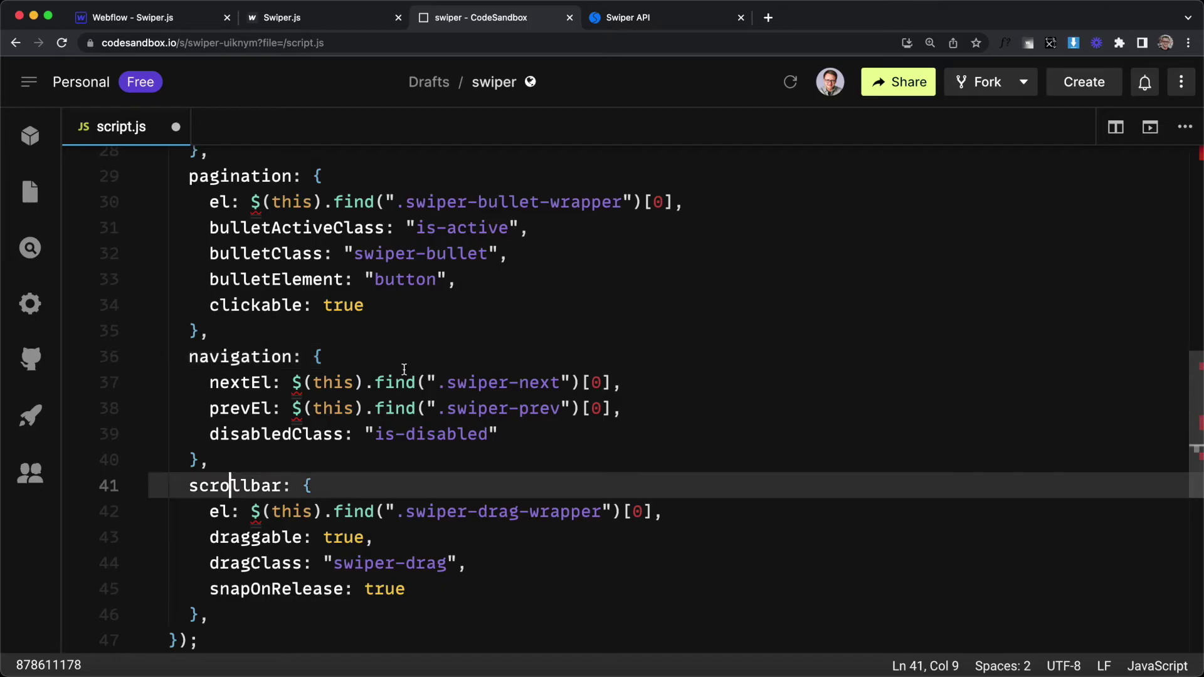
scroll(404, 370, up, 2)
key(ctrl+s)
Review the pagination options in script.js: the bullet wrapper element, bulletActiveClass, bulletClass, bulletElement and clickable.
drag(358, 320, 499, 319)
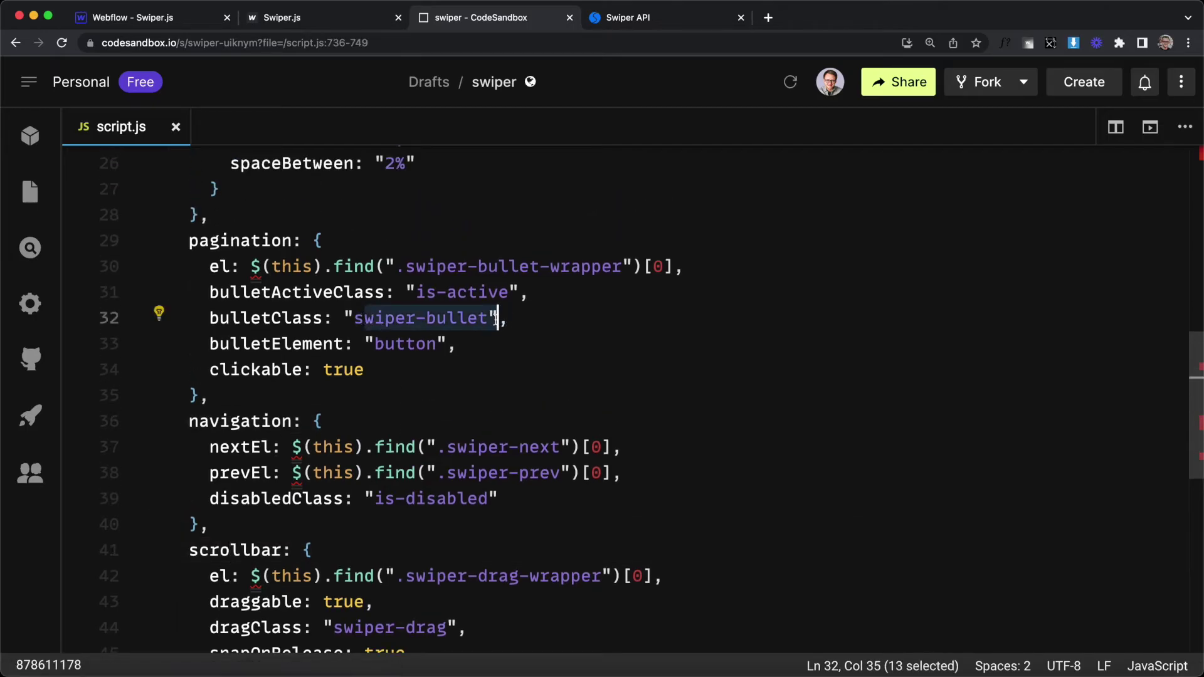
drag(499, 318, 358, 316)
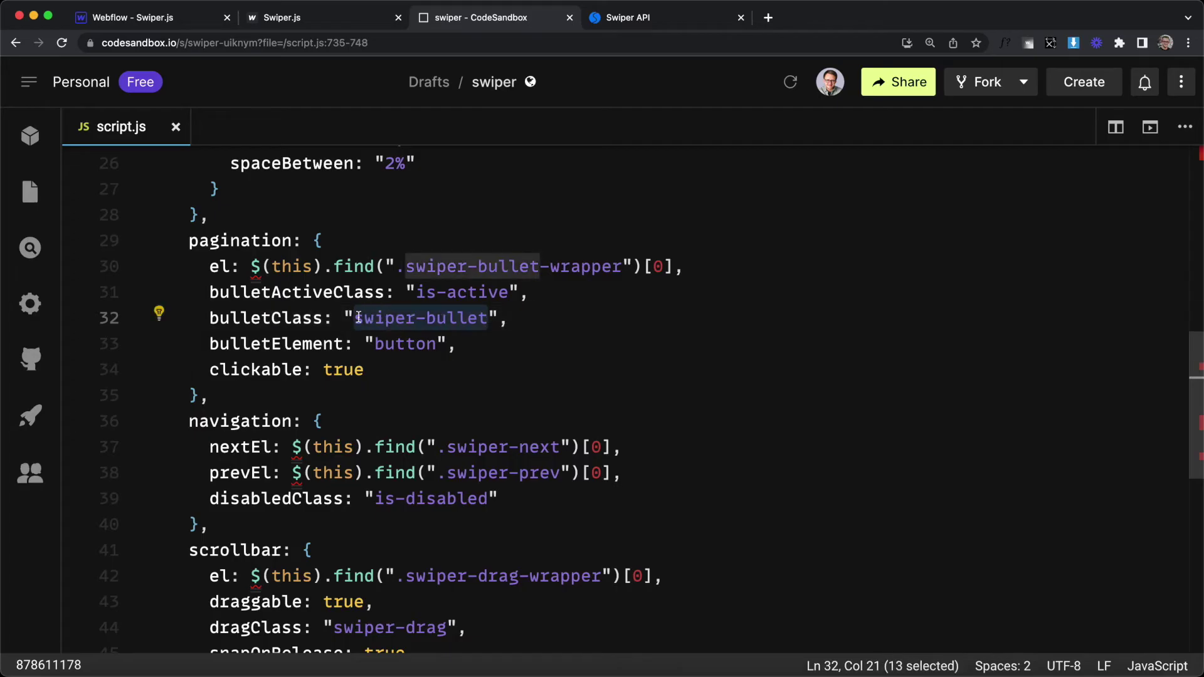
click(308, 266)
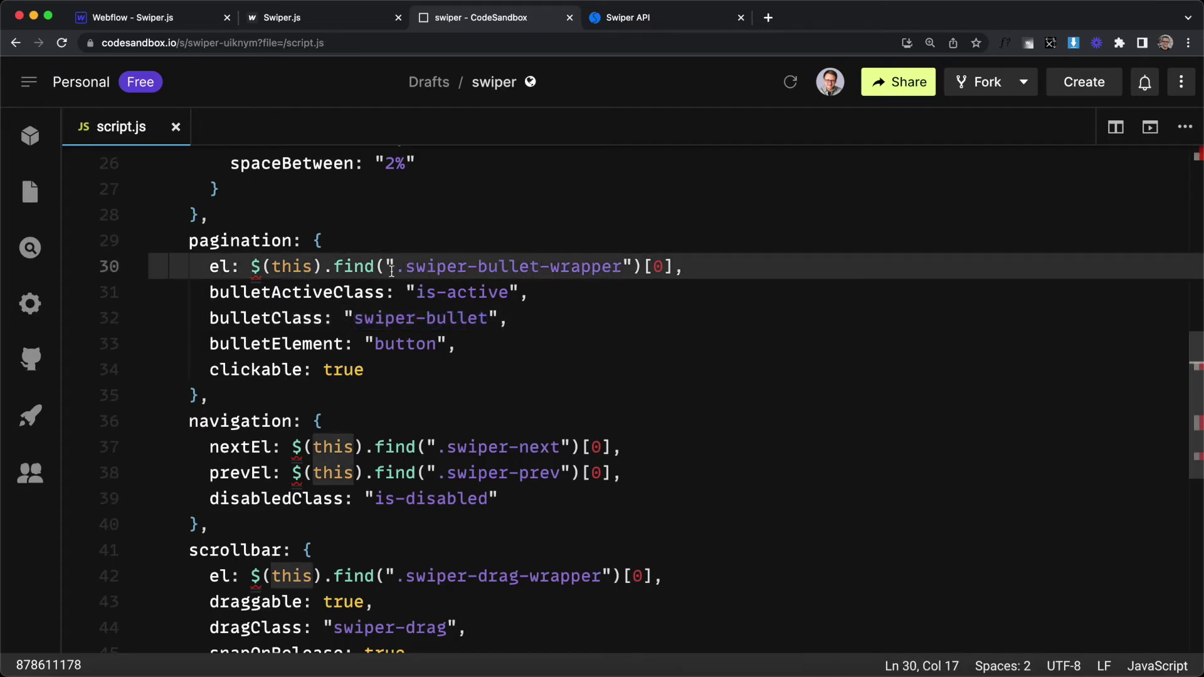
drag(406, 266, 622, 266)
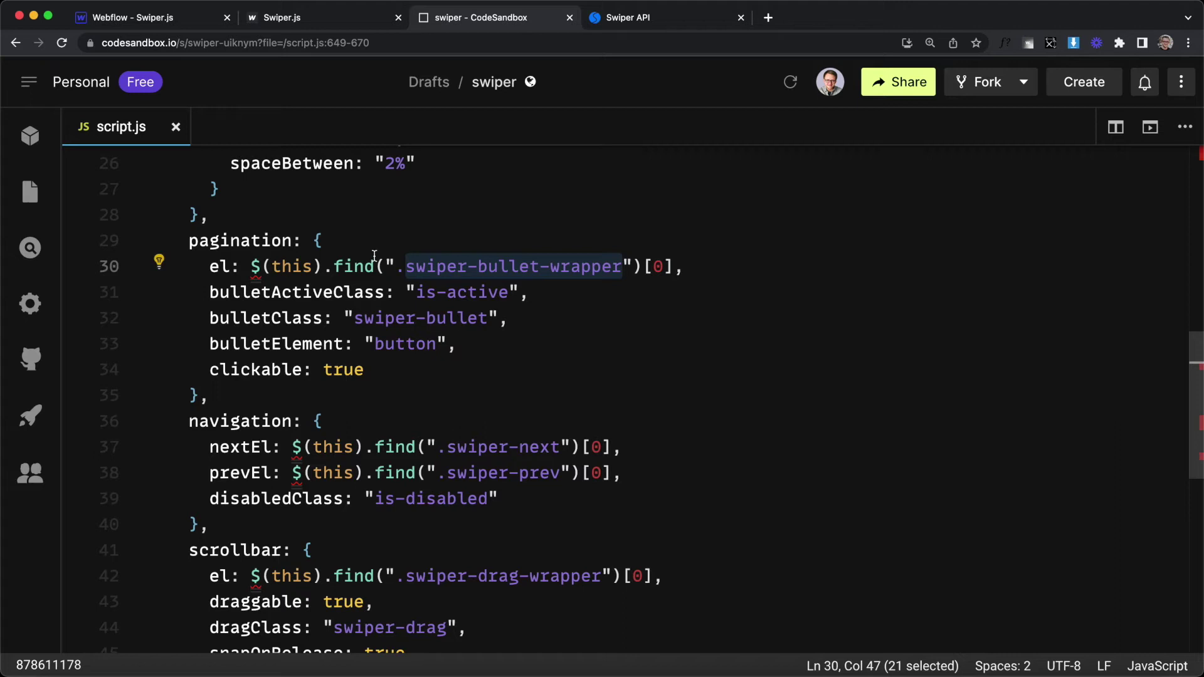
drag(330, 266, 252, 266)
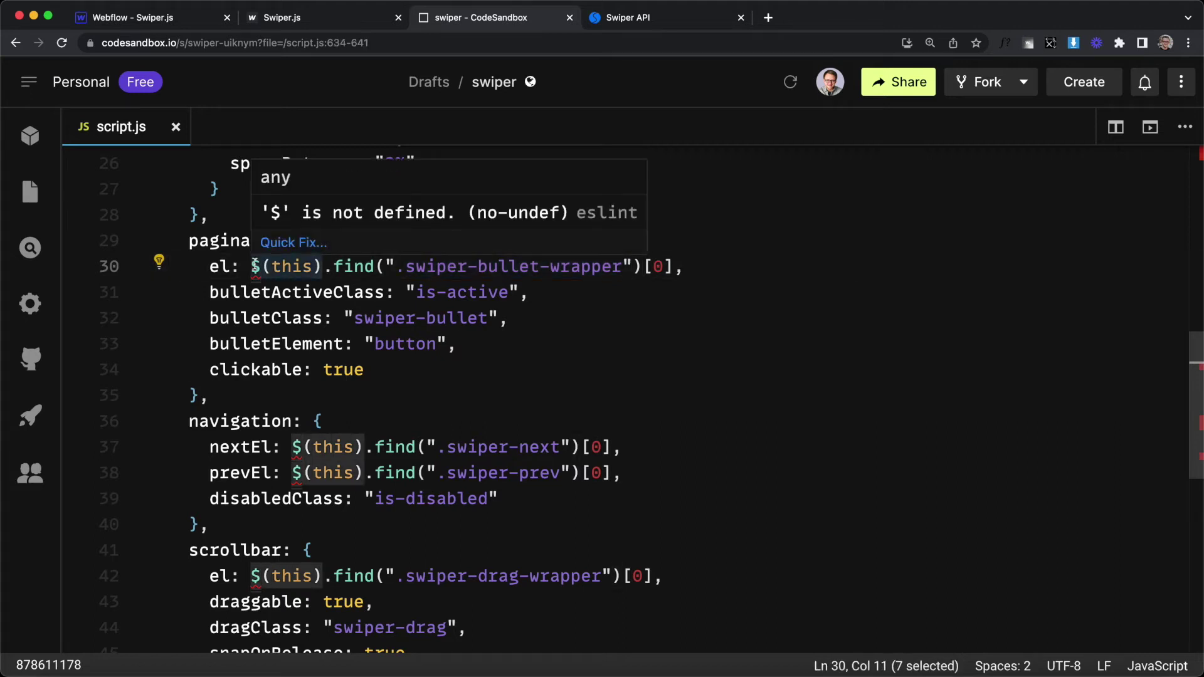
drag(417, 292, 509, 293)
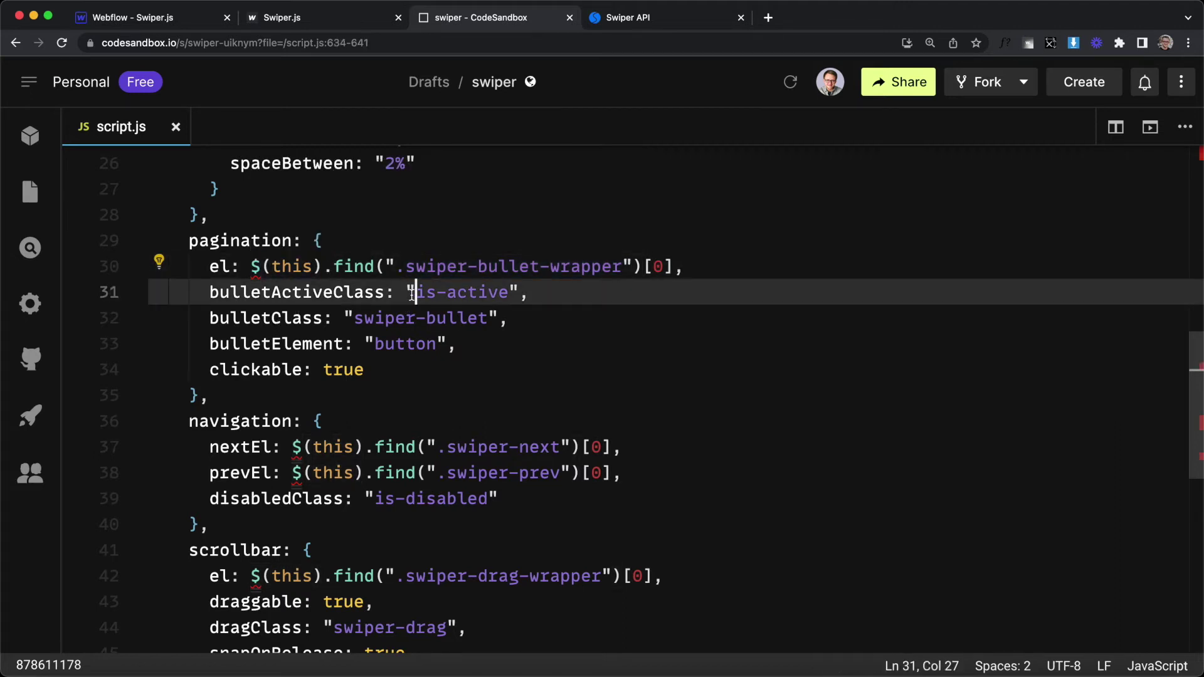
drag(354, 317, 489, 318)
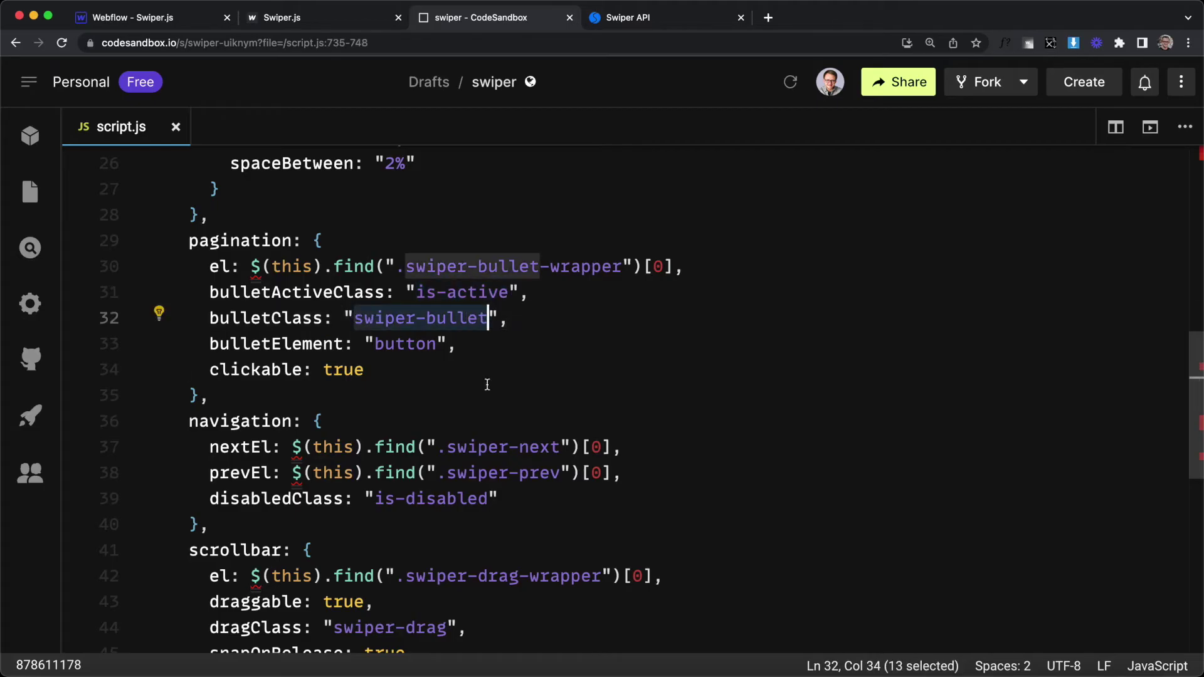
click(404, 342)
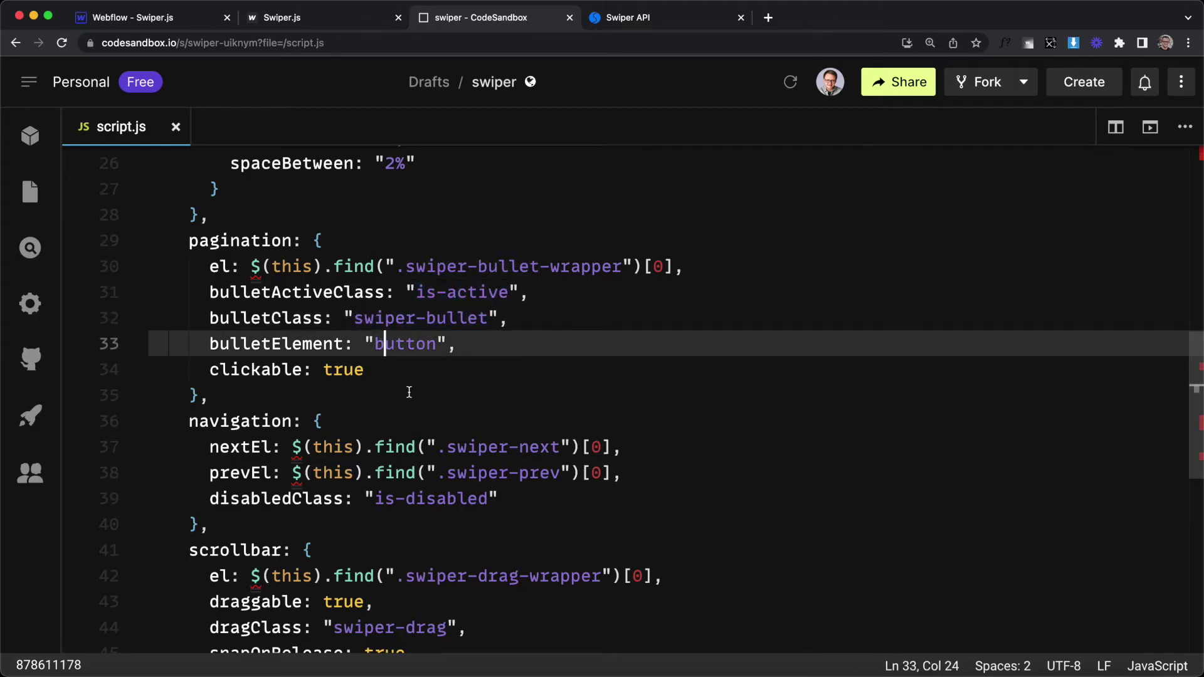
click(333, 371)
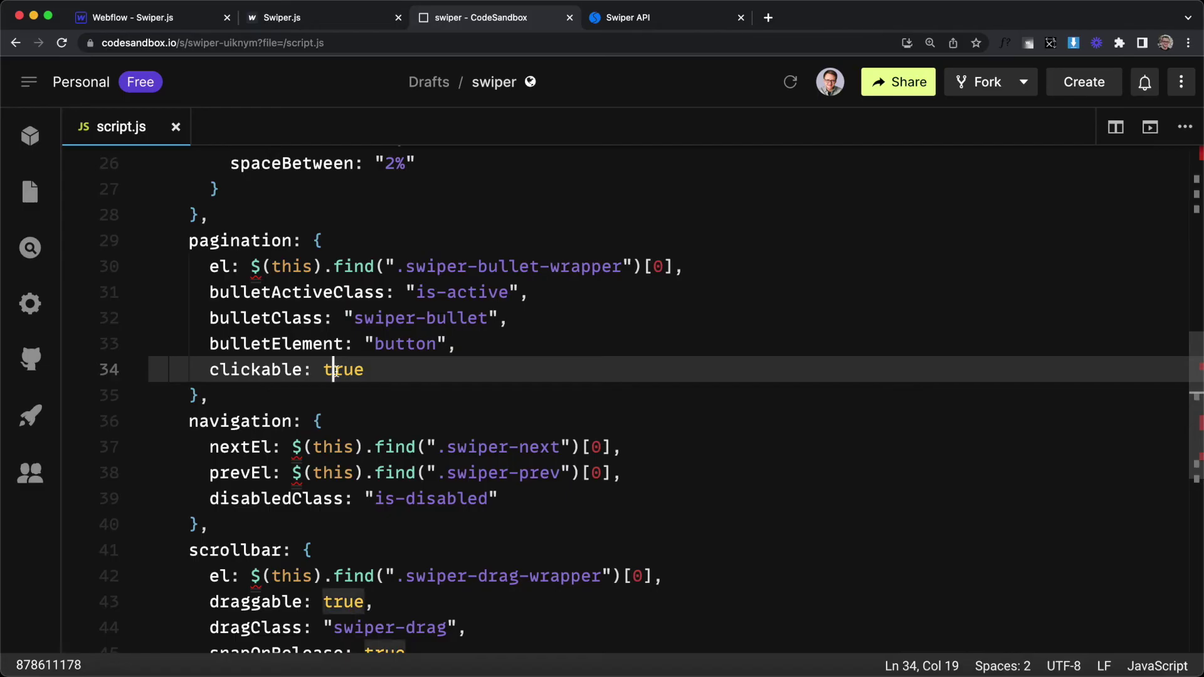
Review the navigation options nextEl, prevEl and disabledClass, plus the scrollbar options el, dragClass, draggable and snapOnRelease.
scroll(334, 371, down, 3)
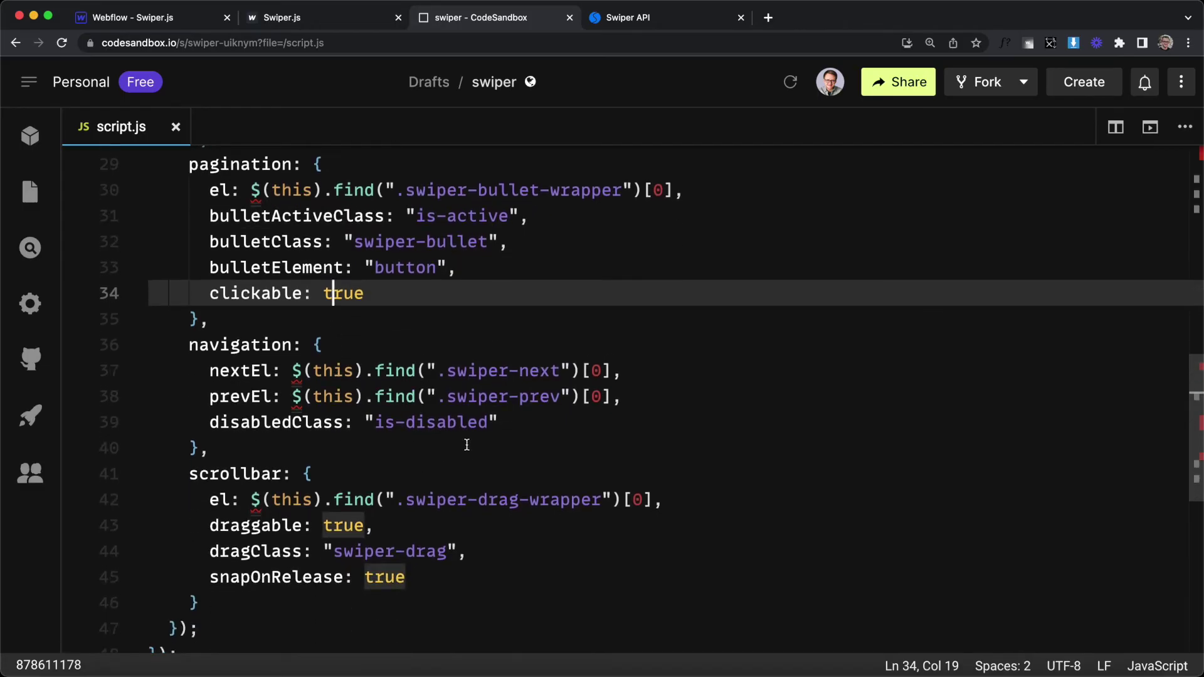
click(499, 370)
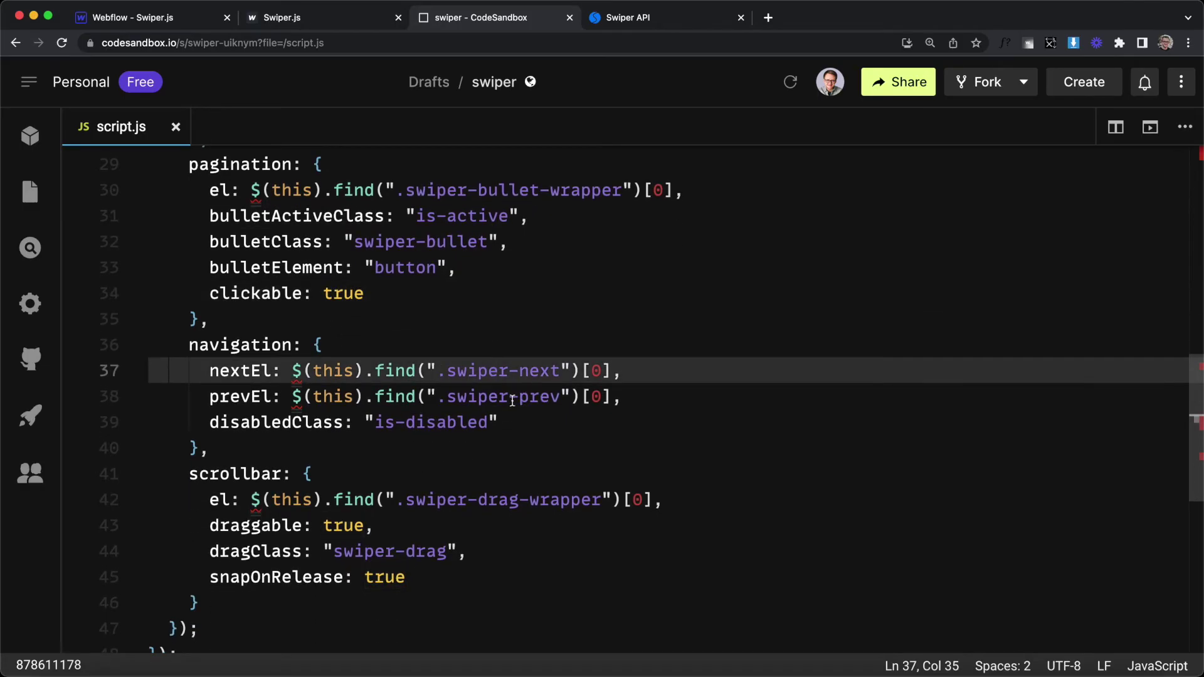
click(507, 397)
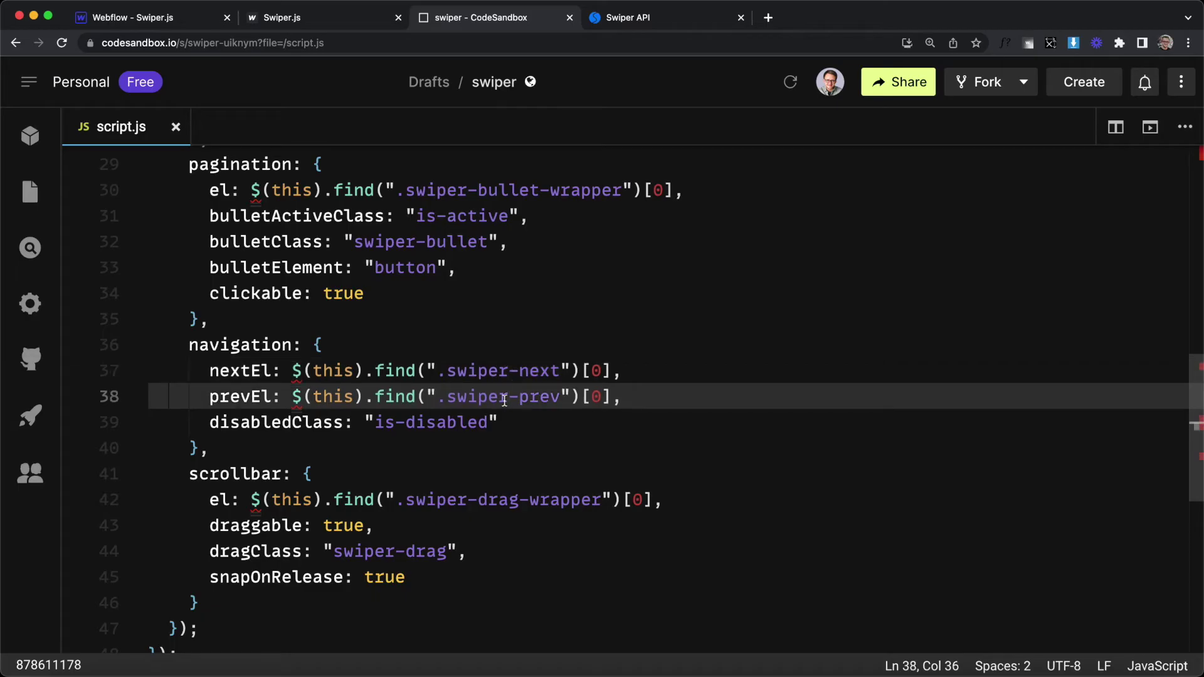
click(426, 426)
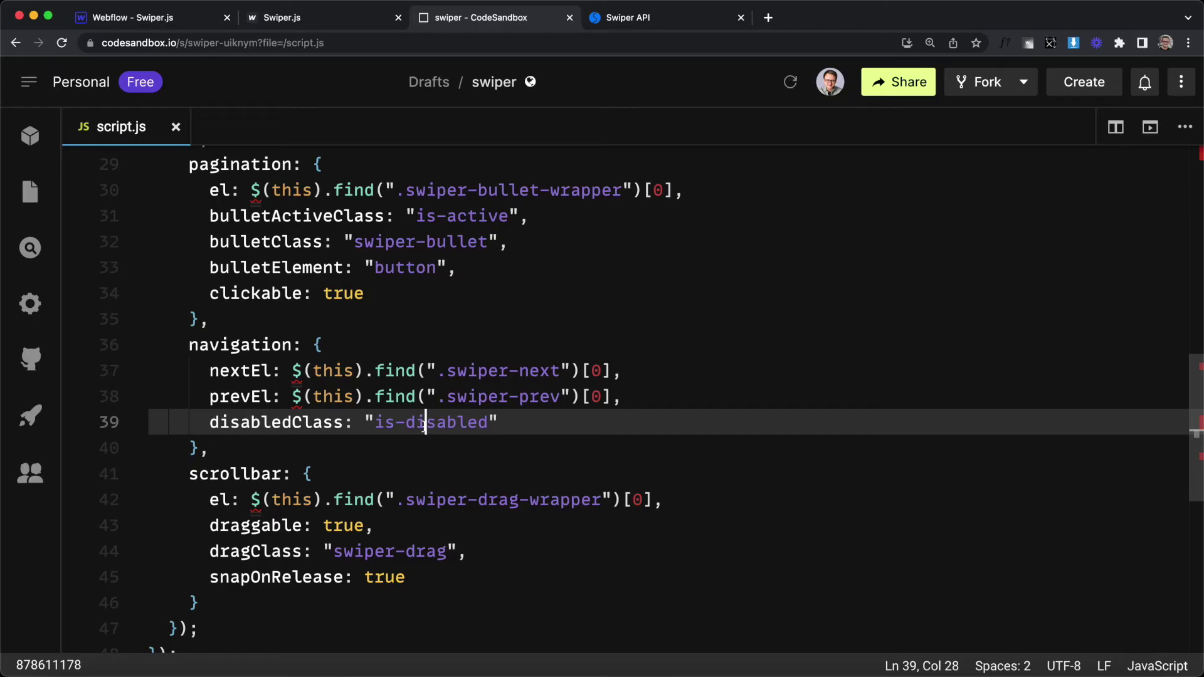
scroll(425, 425, down, 3)
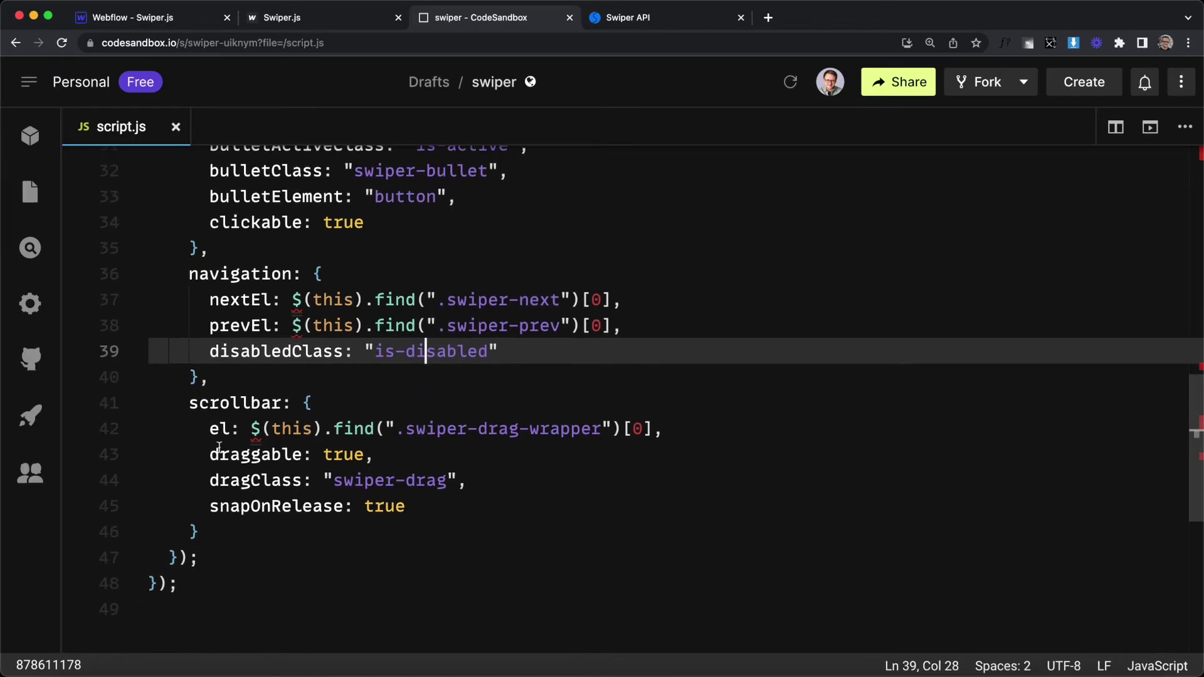
click(486, 428)
drag(405, 428, 595, 433)
click(375, 480)
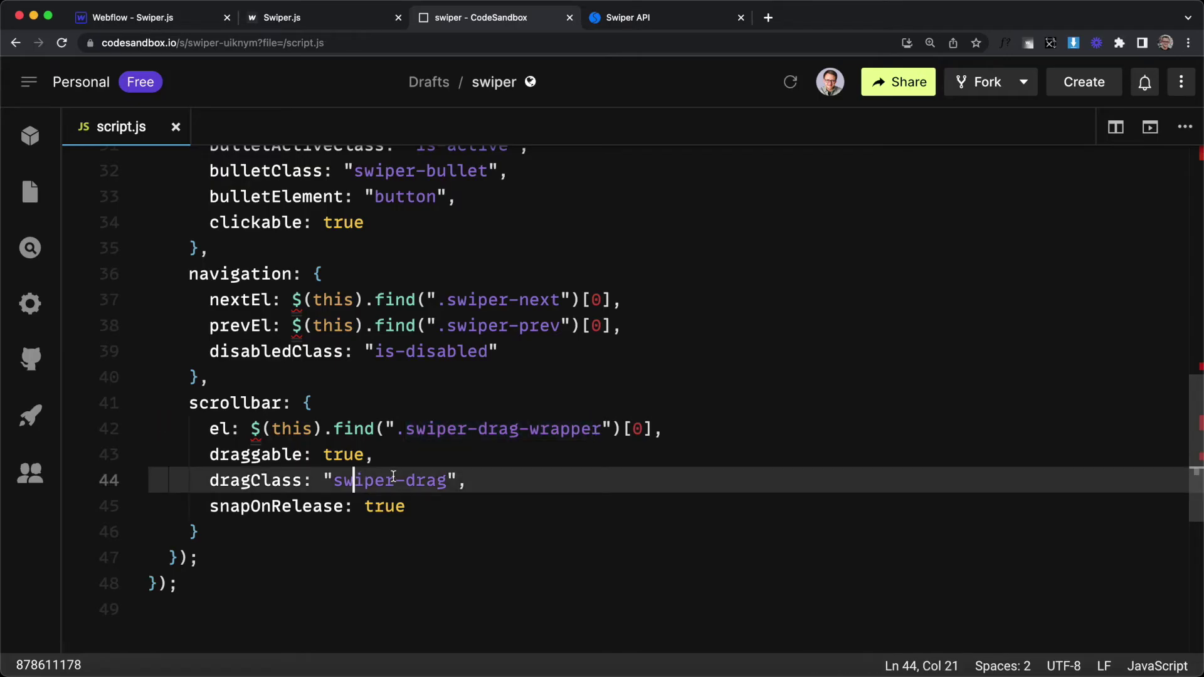
click(343, 454)
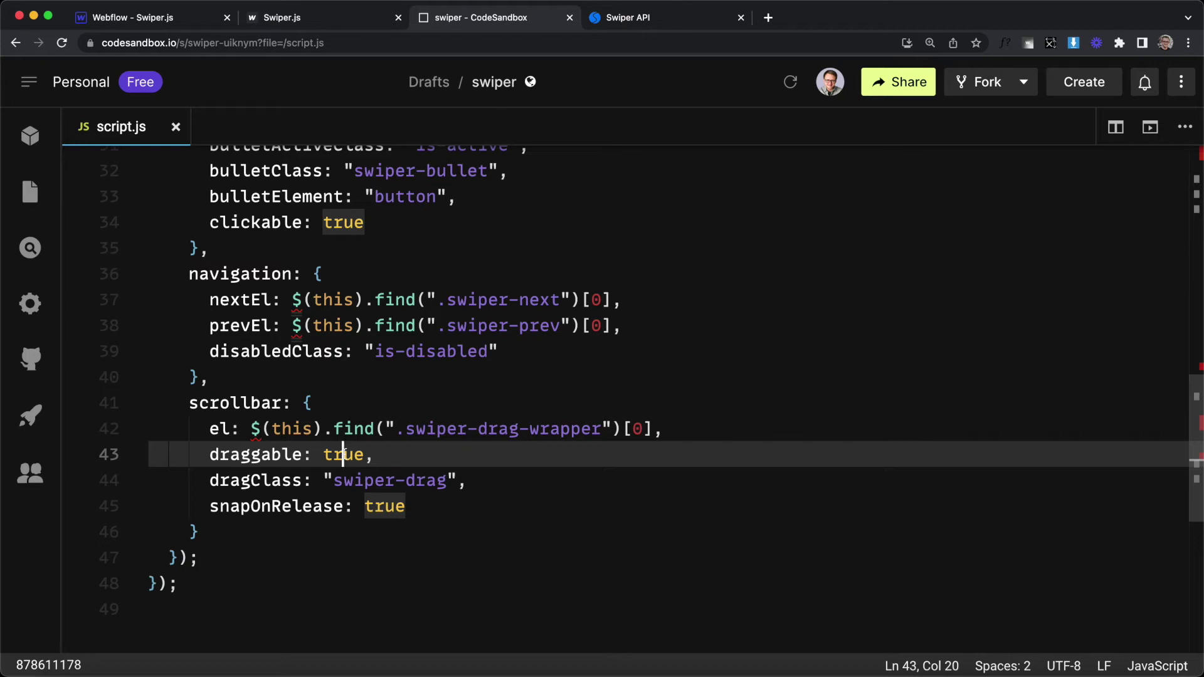
click(379, 508)
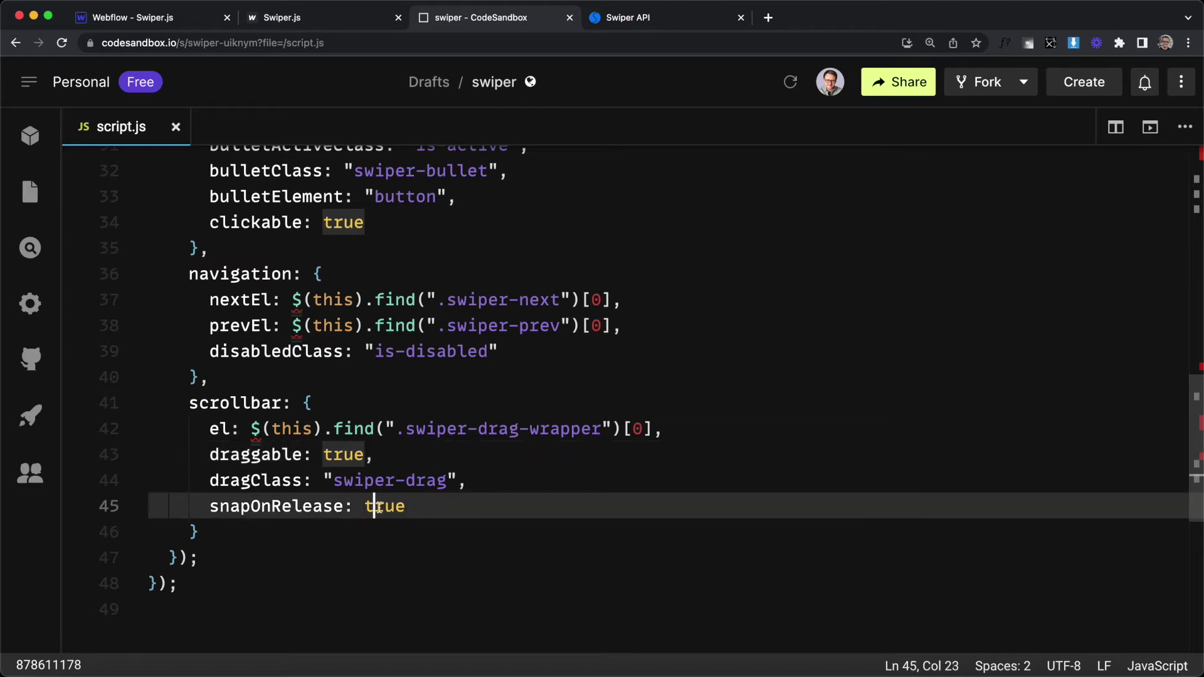
click(334, 586)
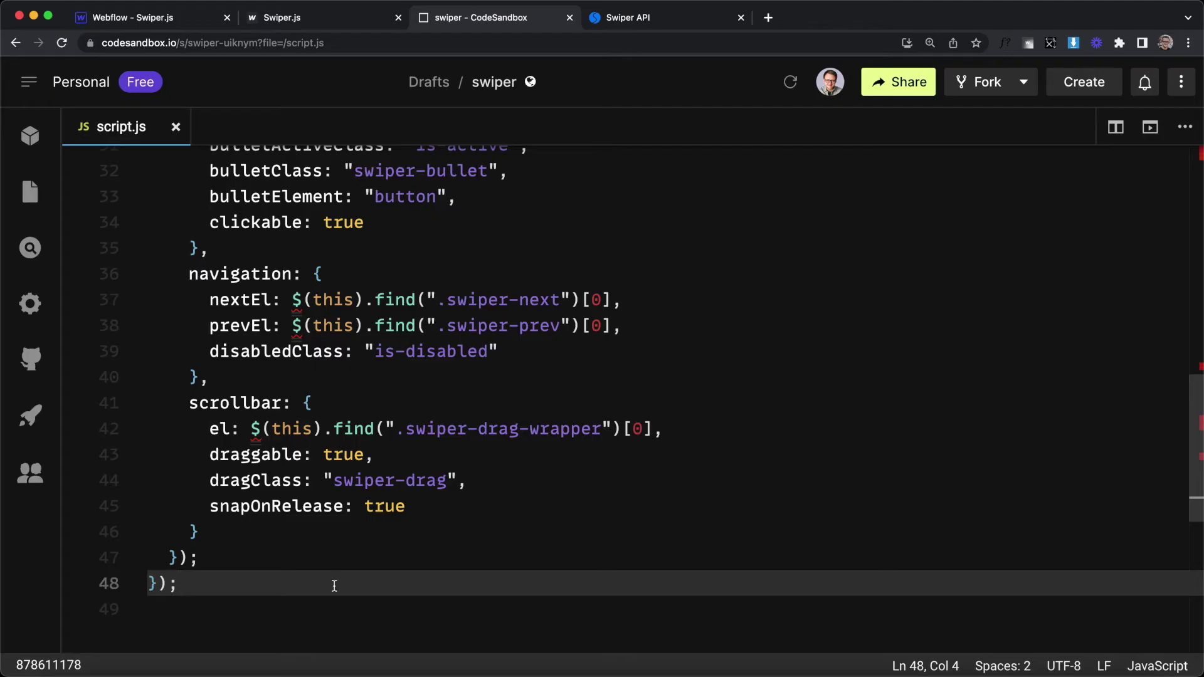
Reload the published slider-main page and test the slider with its arrows, pagination bullets and drag scrollbar.
click(329, 15)
key(super+r)
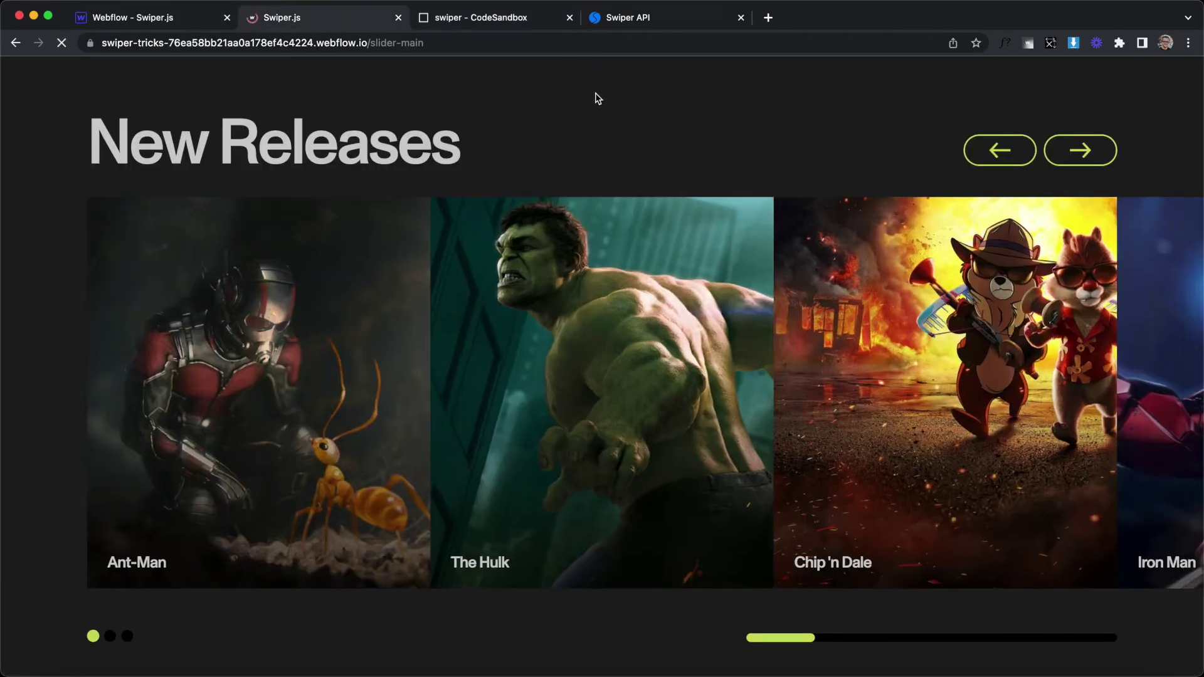
click(1059, 157)
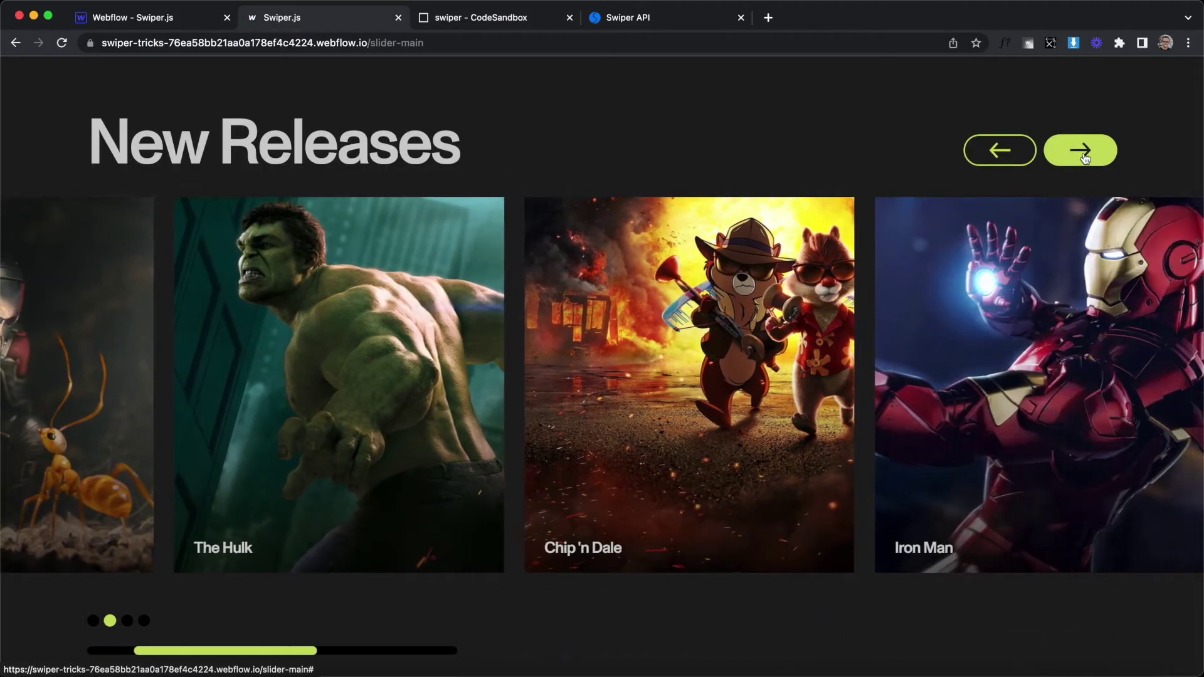
click(1058, 157)
click(1003, 152)
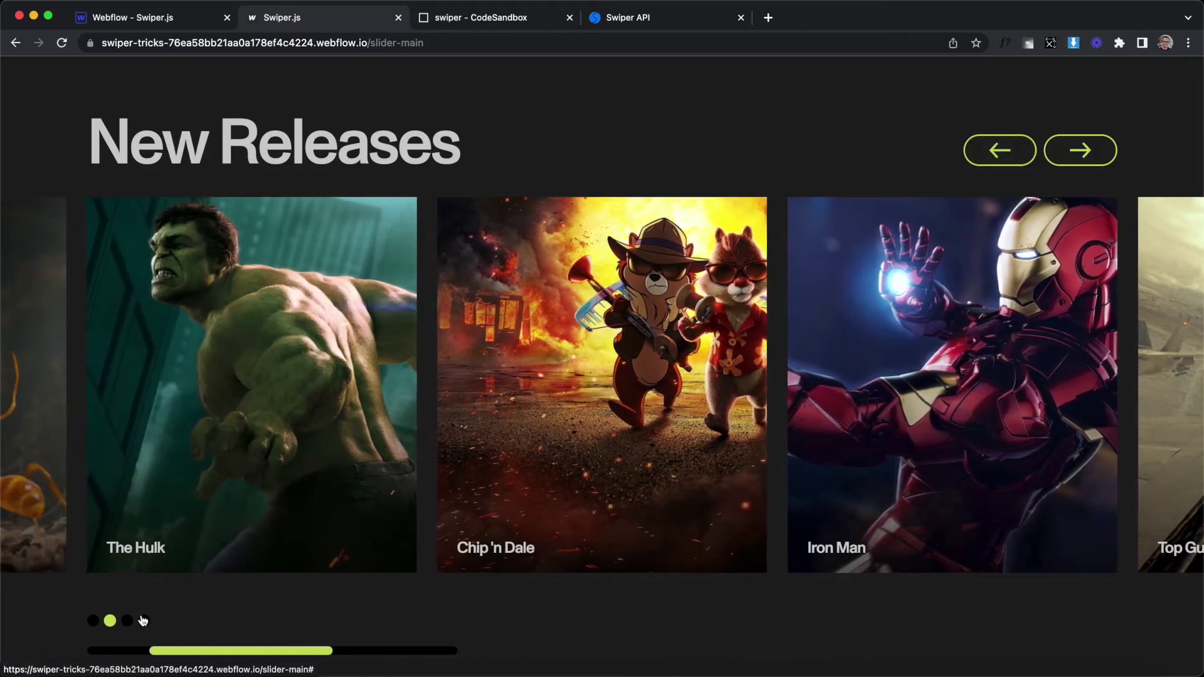
click(144, 621)
click(128, 621)
drag(237, 651, 237, 650)
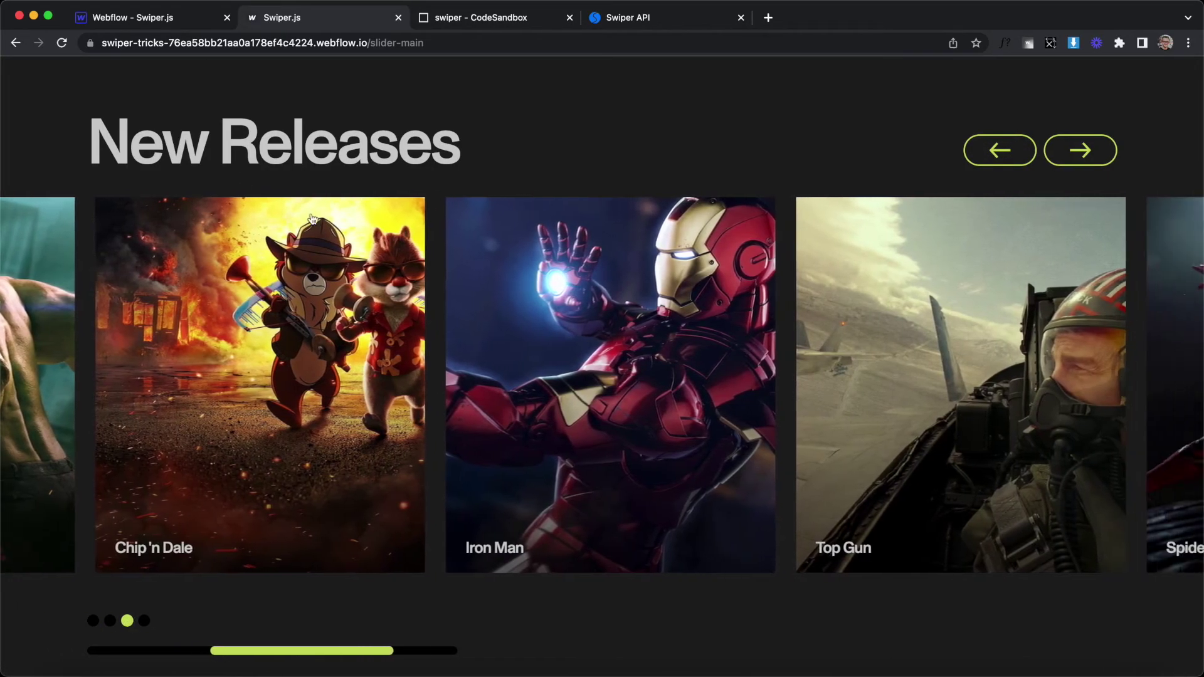
Inspect the bullet wrapper's styles, toggle its width: 100% declaration off and on, and copy the .swiper-pagination-bullets.swiper-pagination-horizontal selector.
key(super+alt+i)
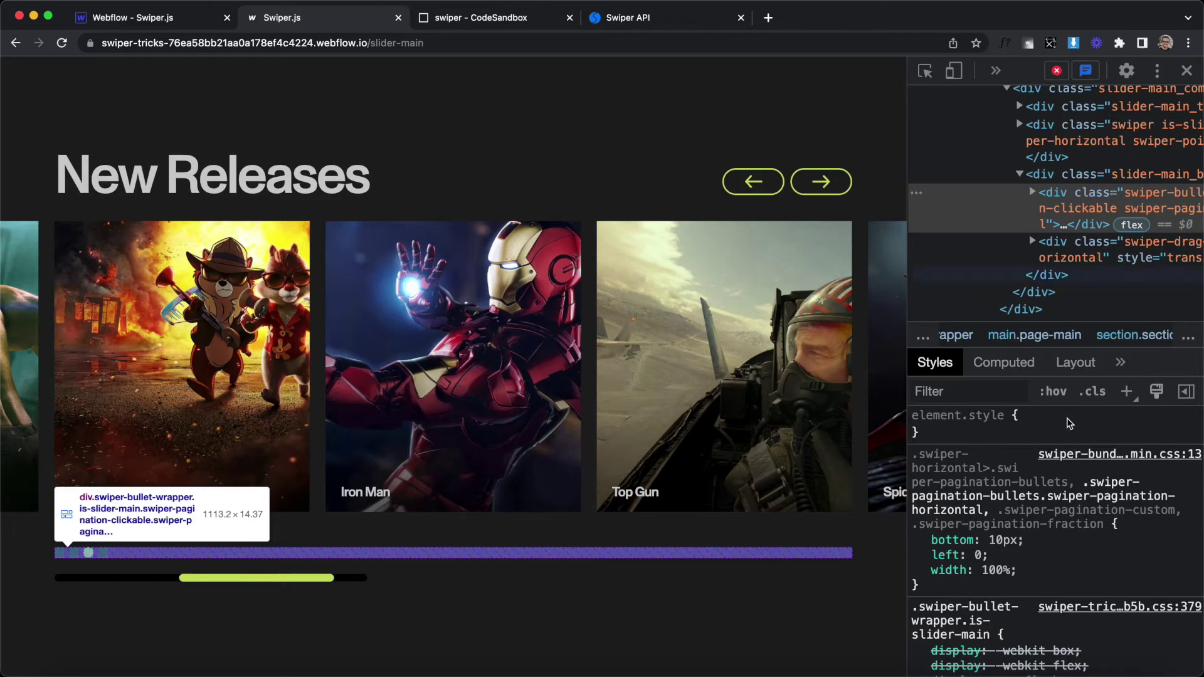
click(919, 572)
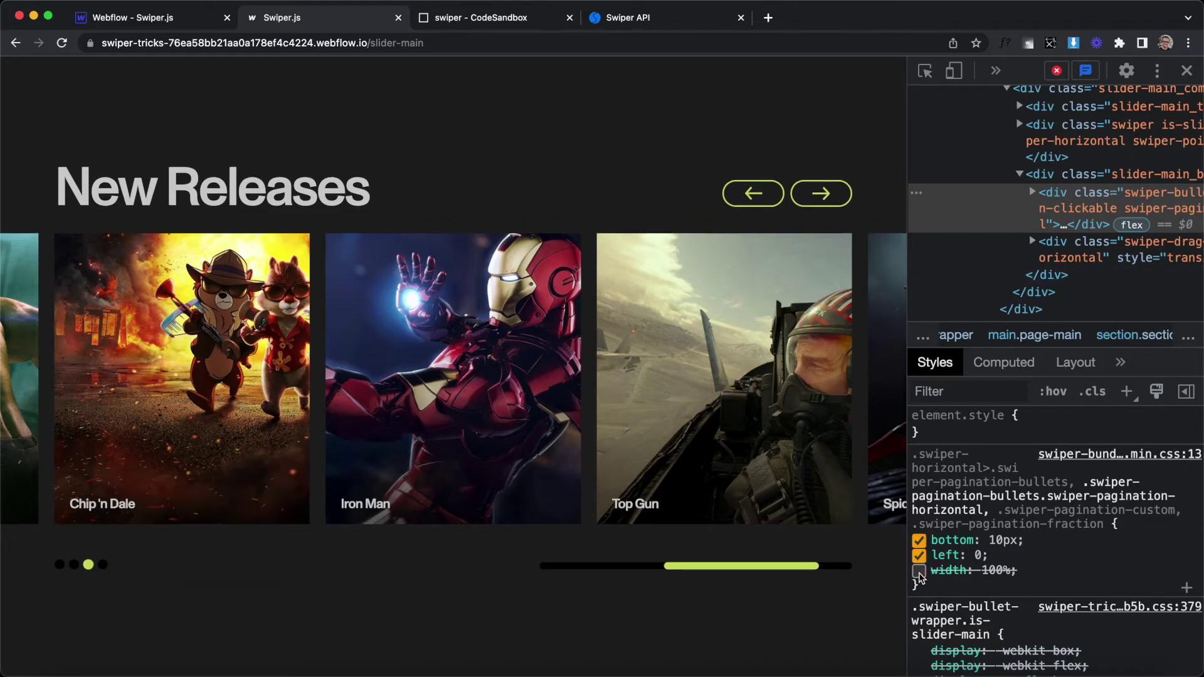
click(919, 571)
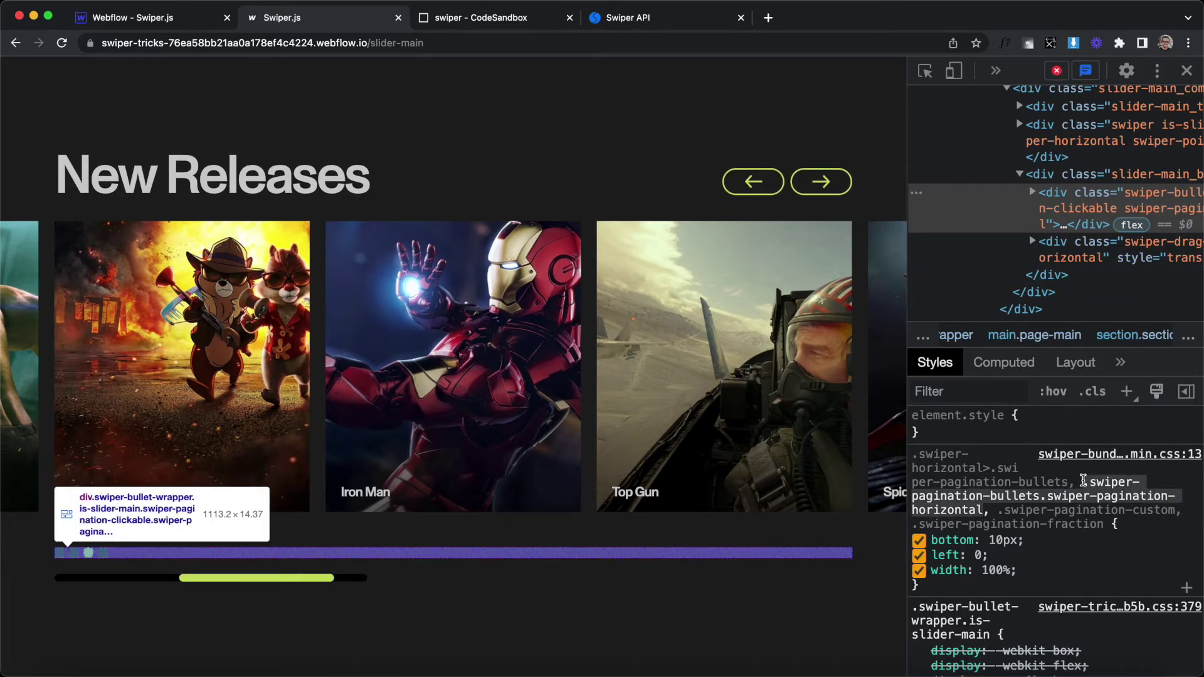
In Webflow's Slider Main head code, add a .swiper-pagination-bullets.swiper-pagination-horizontal rule with width: auto inside the style tag, and save the page settings.
click(151, 17)
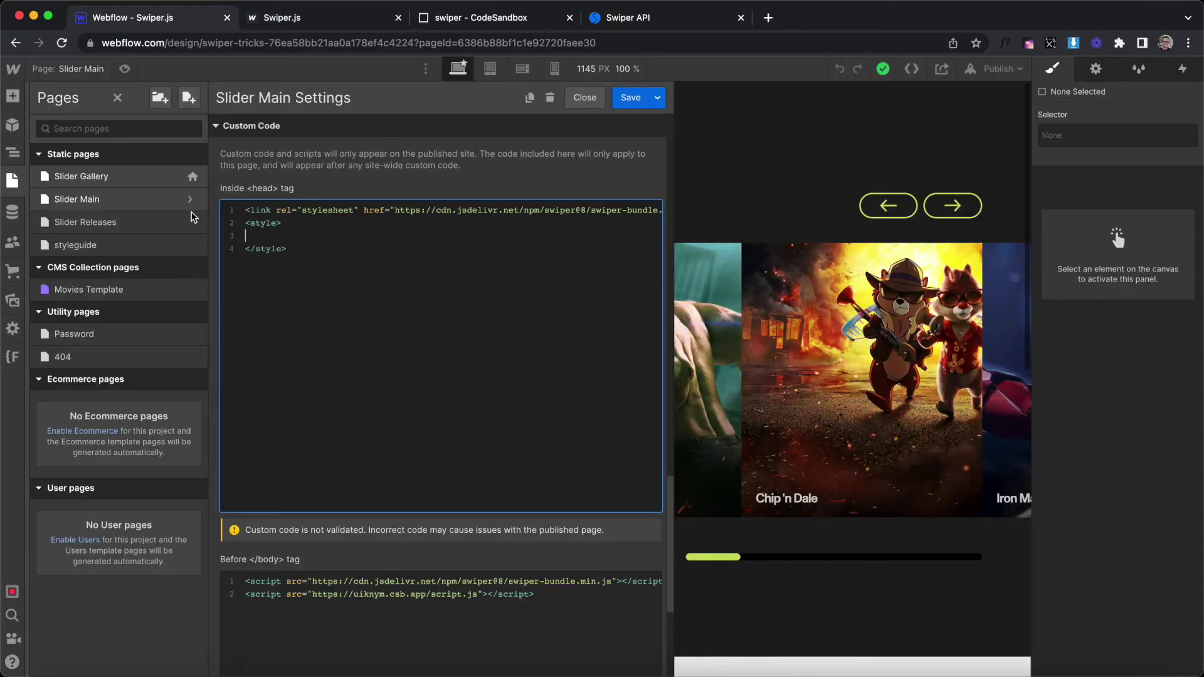
text(.swiper-pagination-bullets.swiper-pagination-horizontal)
text({)
key(Return)
key(Return)
text(})
text(width: auto;)
click(632, 100)
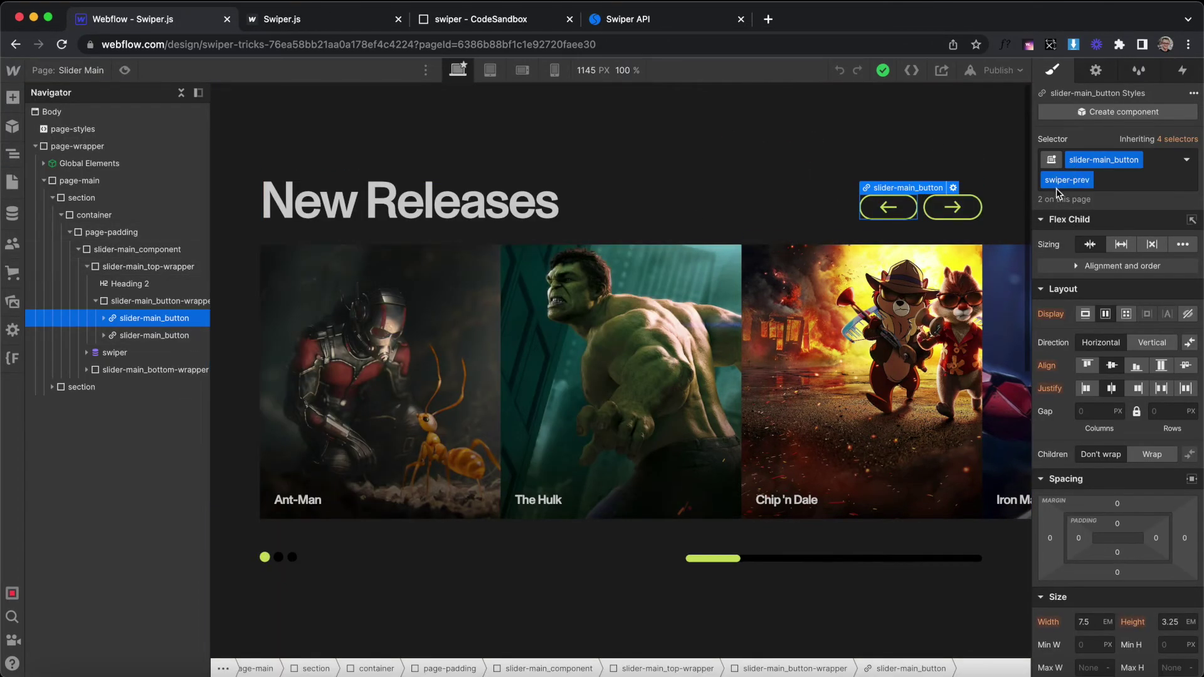
Add a .slider-main_button.is-disabled rule with opacity: 0.3 to the style block of the page-styles embed.
click(123, 133)
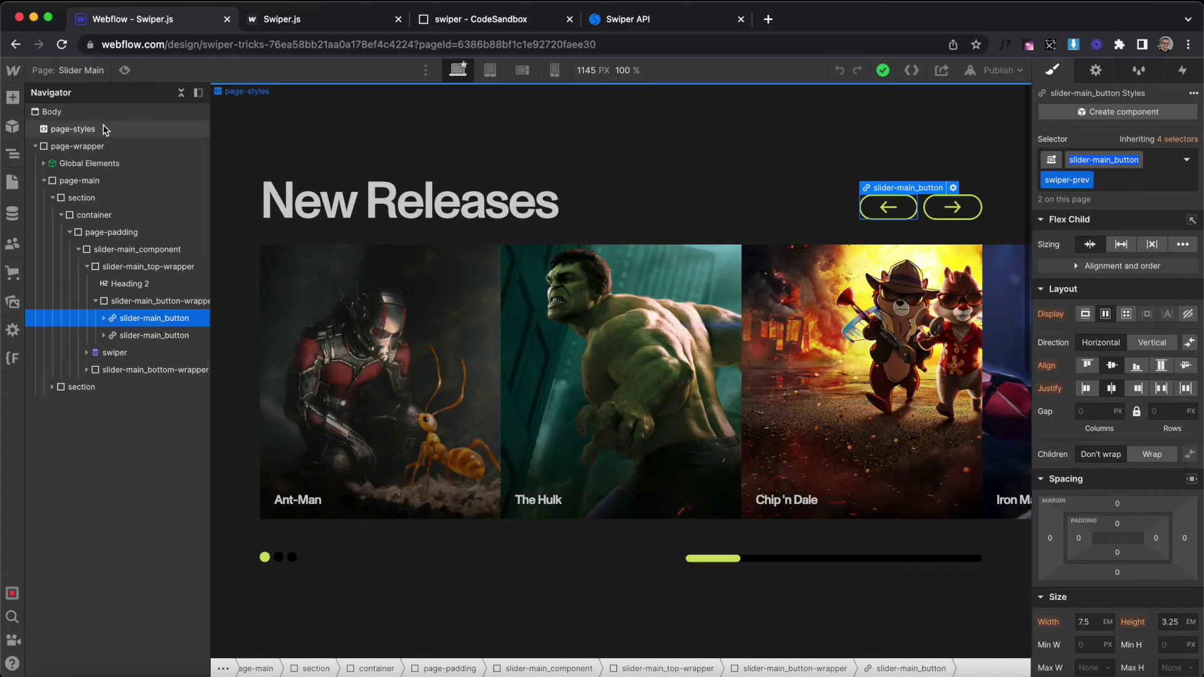
click(278, 92)
key(Return)
text(.slider-main_button.is-disabled {)
key(Return)
text(opacity)
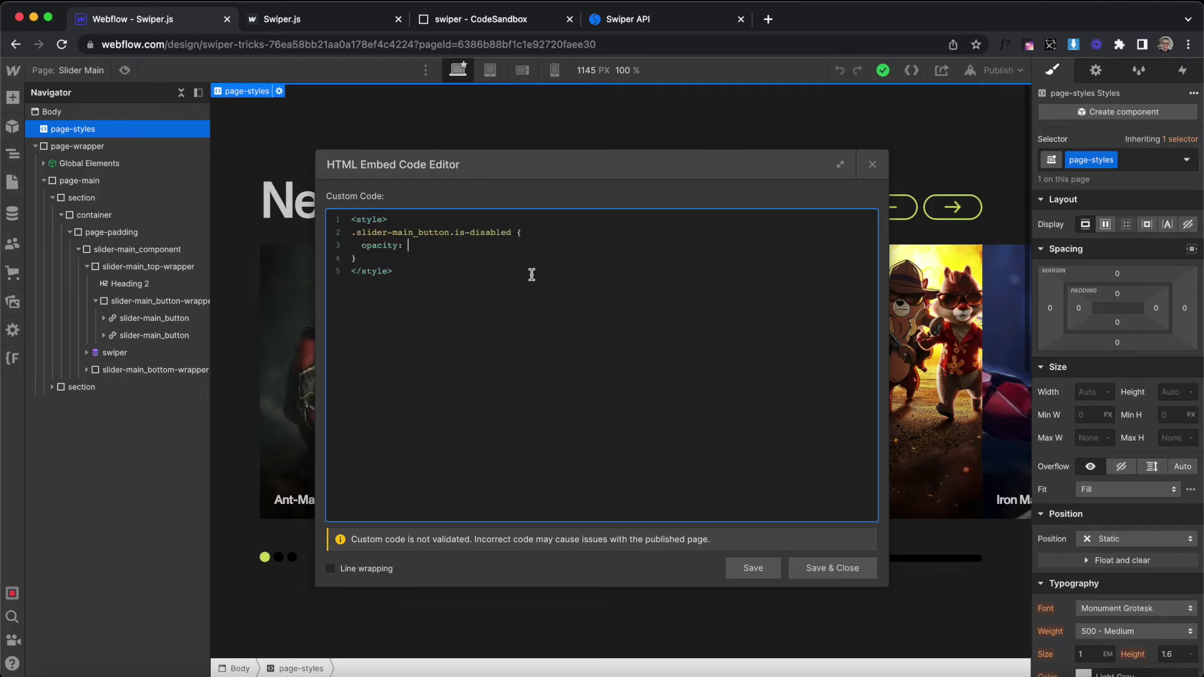
text(: 0.3,)
key(BackSpace)
text(;)
Add pointer-events: none to the disabled button rule, and test the next arrow on the published page through to the last slide.
key(Return)
text(pointer-e)
text(vents: none;)
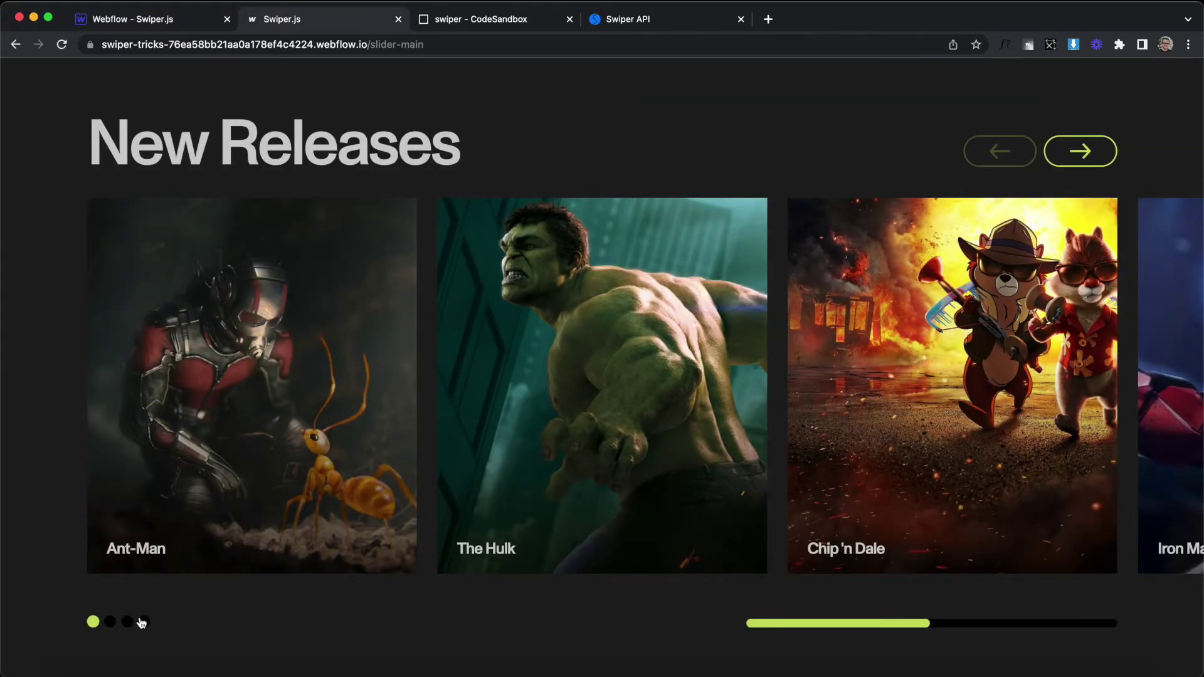
triple_click(1079, 161)
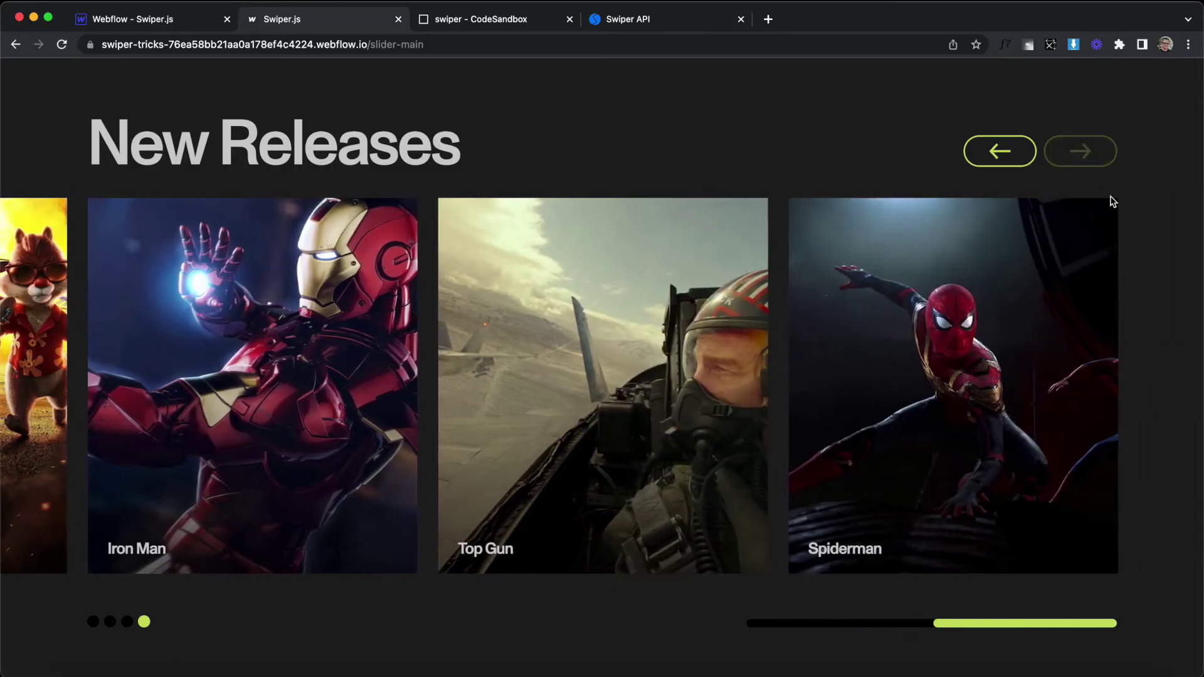